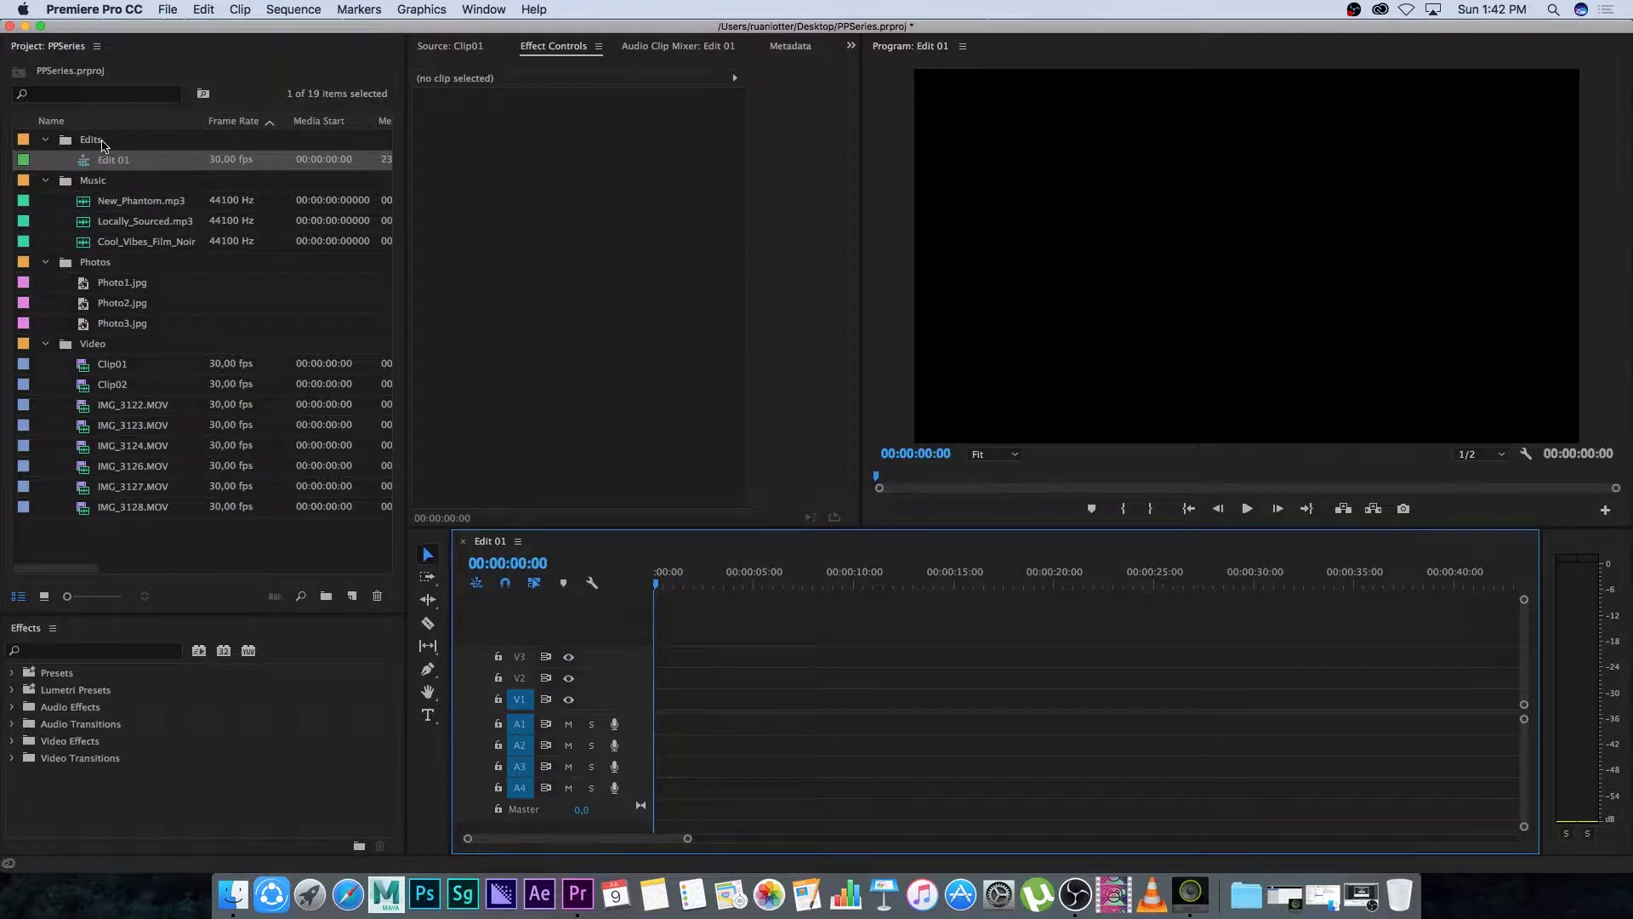
# Place Clip01 on track V1 about 1.5 seconds into the empty Edit 01 sequence and scrub through it.
pyautogui.moveTo(661, 589)
pyautogui.mouseDown()
pyautogui.moveTo(730, 585)
pyautogui.moveTo(650, 581)
pyautogui.mouseUp()
pyautogui.moveTo(83, 372); pyautogui.dragTo(683, 706)
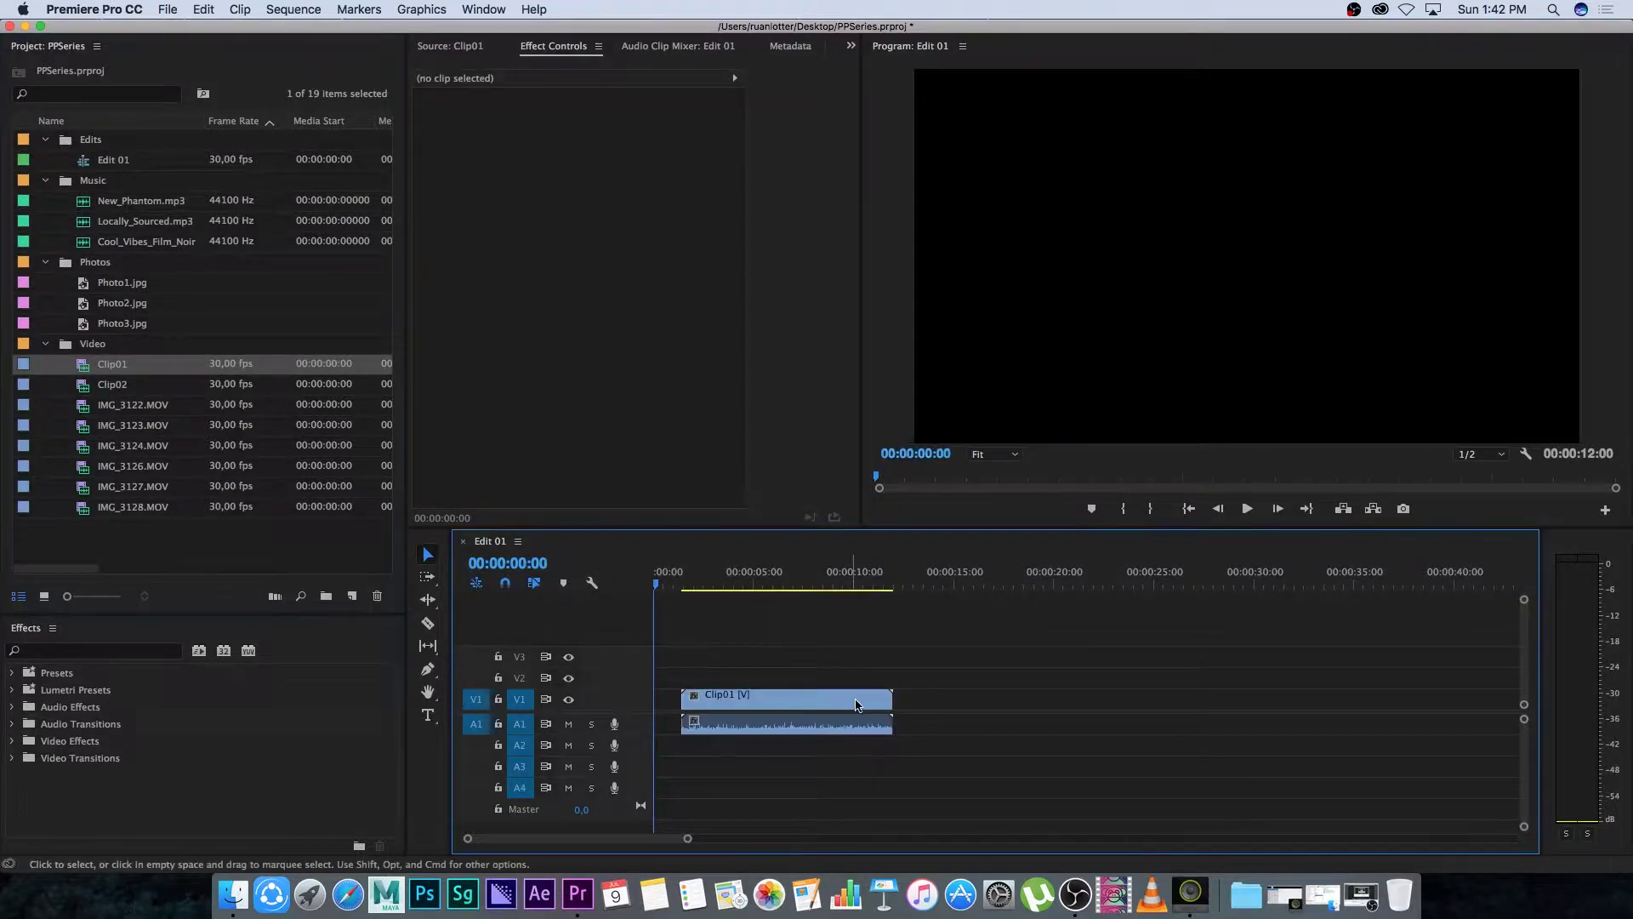
pyautogui.click(692, 583)
pyautogui.moveTo(695, 584); pyautogui.dragTo(887, 580)
# Move Clip01 to start at about 15 seconds on the timeline, then scrub and play it back.
pyautogui.moveTo(791, 704); pyautogui.dragTo(1057, 703)
pyautogui.click(1032, 584)
pyautogui.moveTo(1036, 582)
pyautogui.mouseDown()
pyautogui.moveTo(989, 583)
pyautogui.moveTo(1025, 584)
pyautogui.mouseUp()
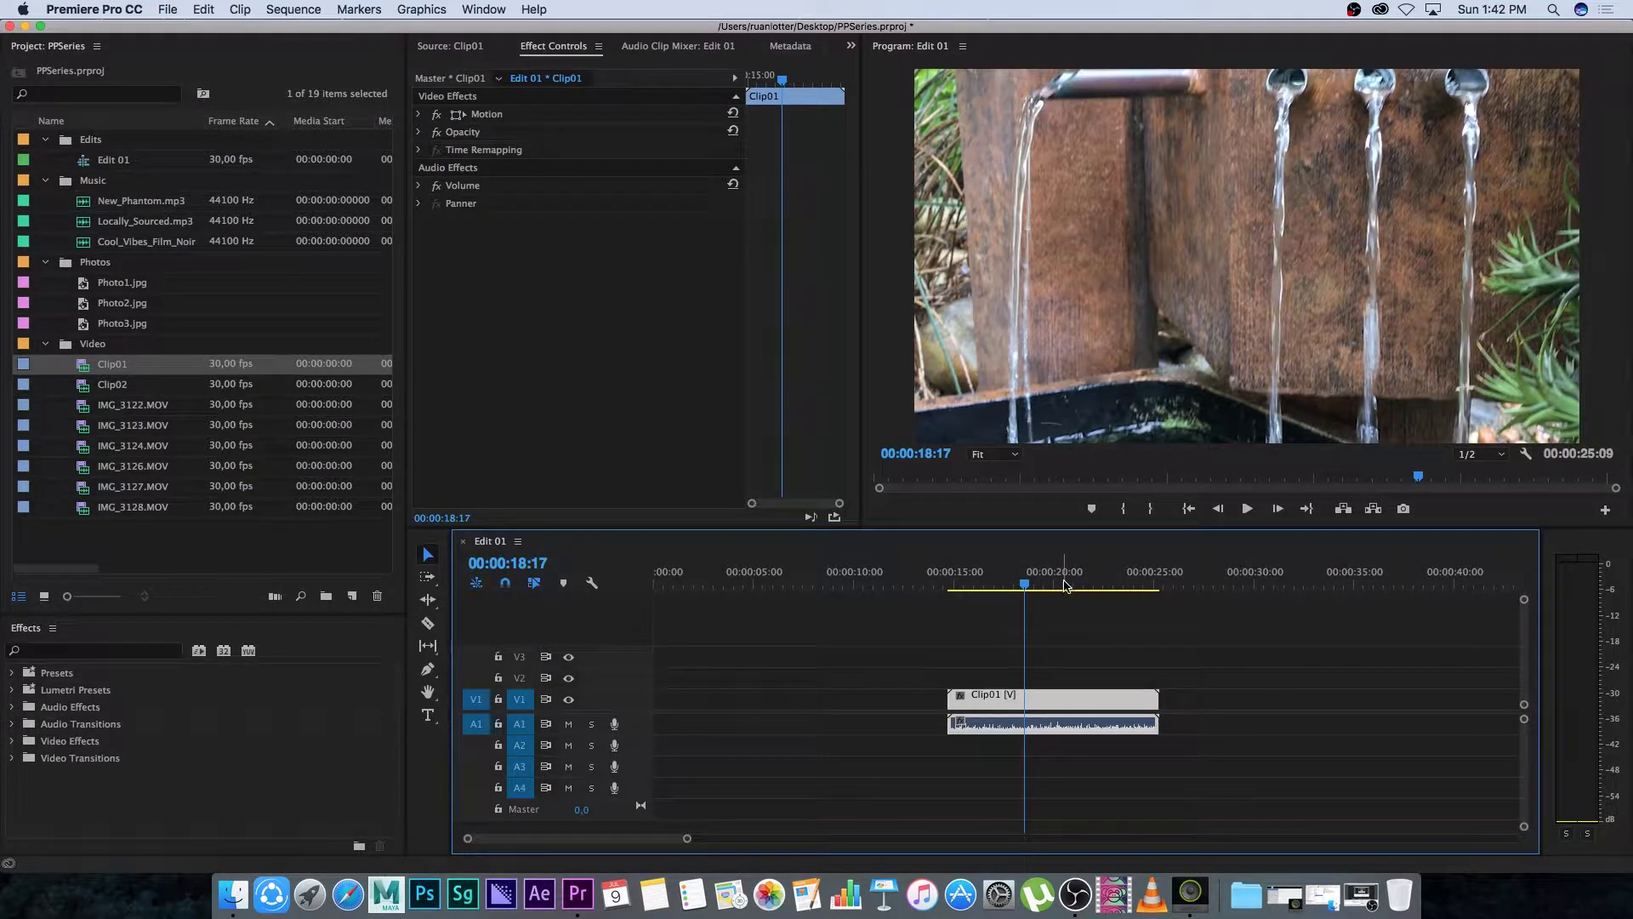
pyautogui.moveTo(1027, 585)
pyautogui.mouseDown()
pyautogui.moveTo(1112, 584)
pyautogui.moveTo(998, 584)
pyautogui.mouseUp()
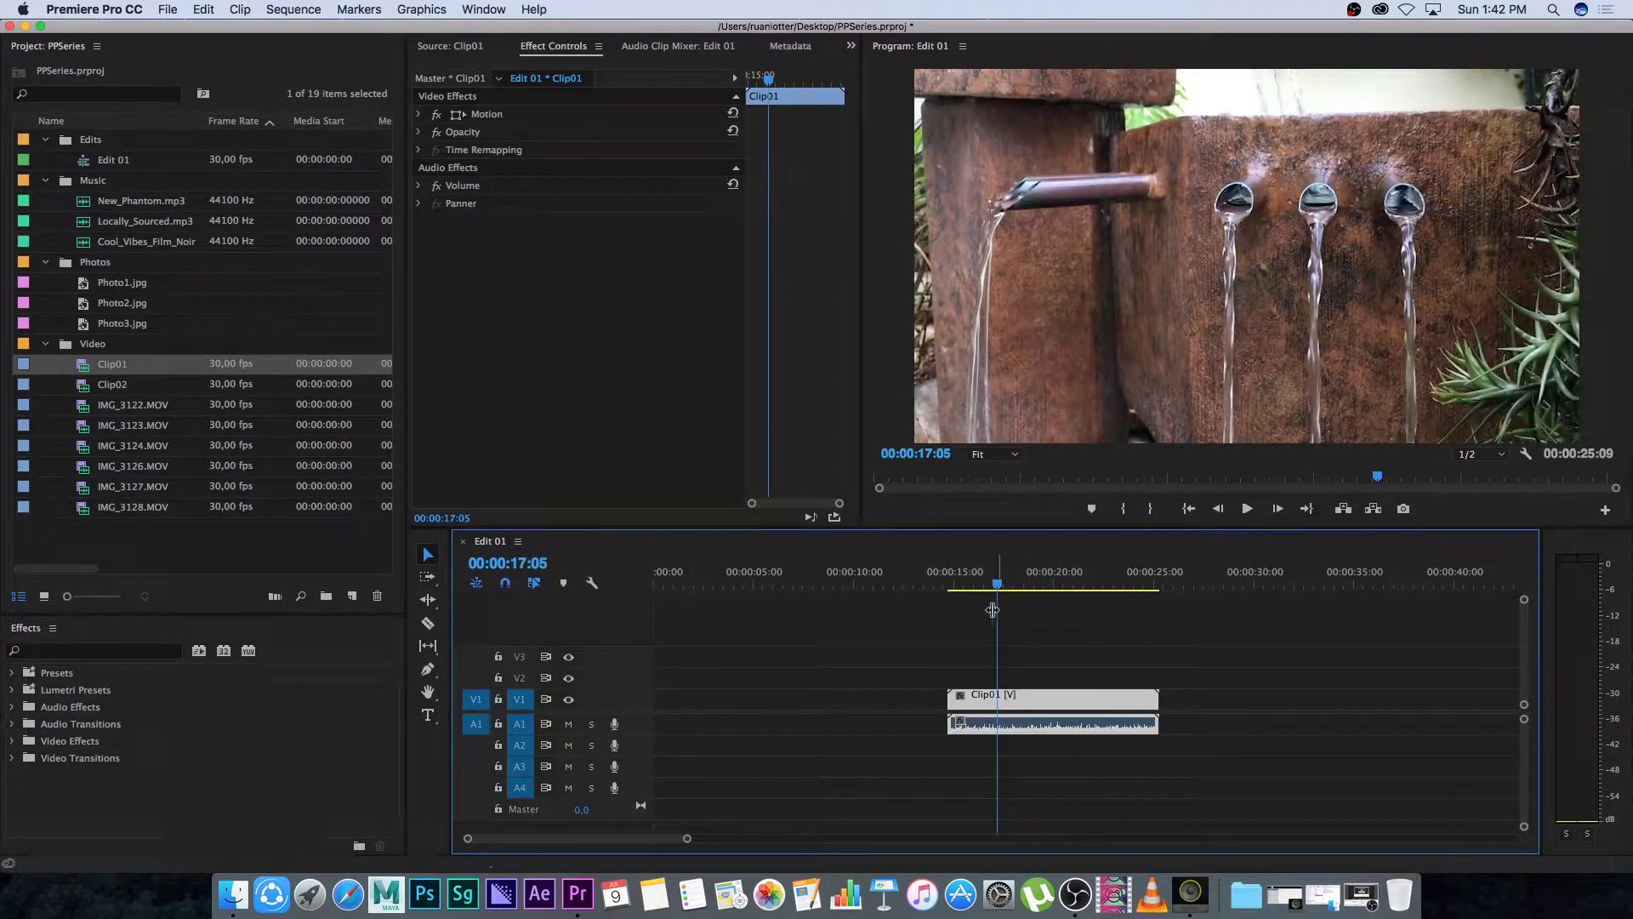
pyautogui.press('space')
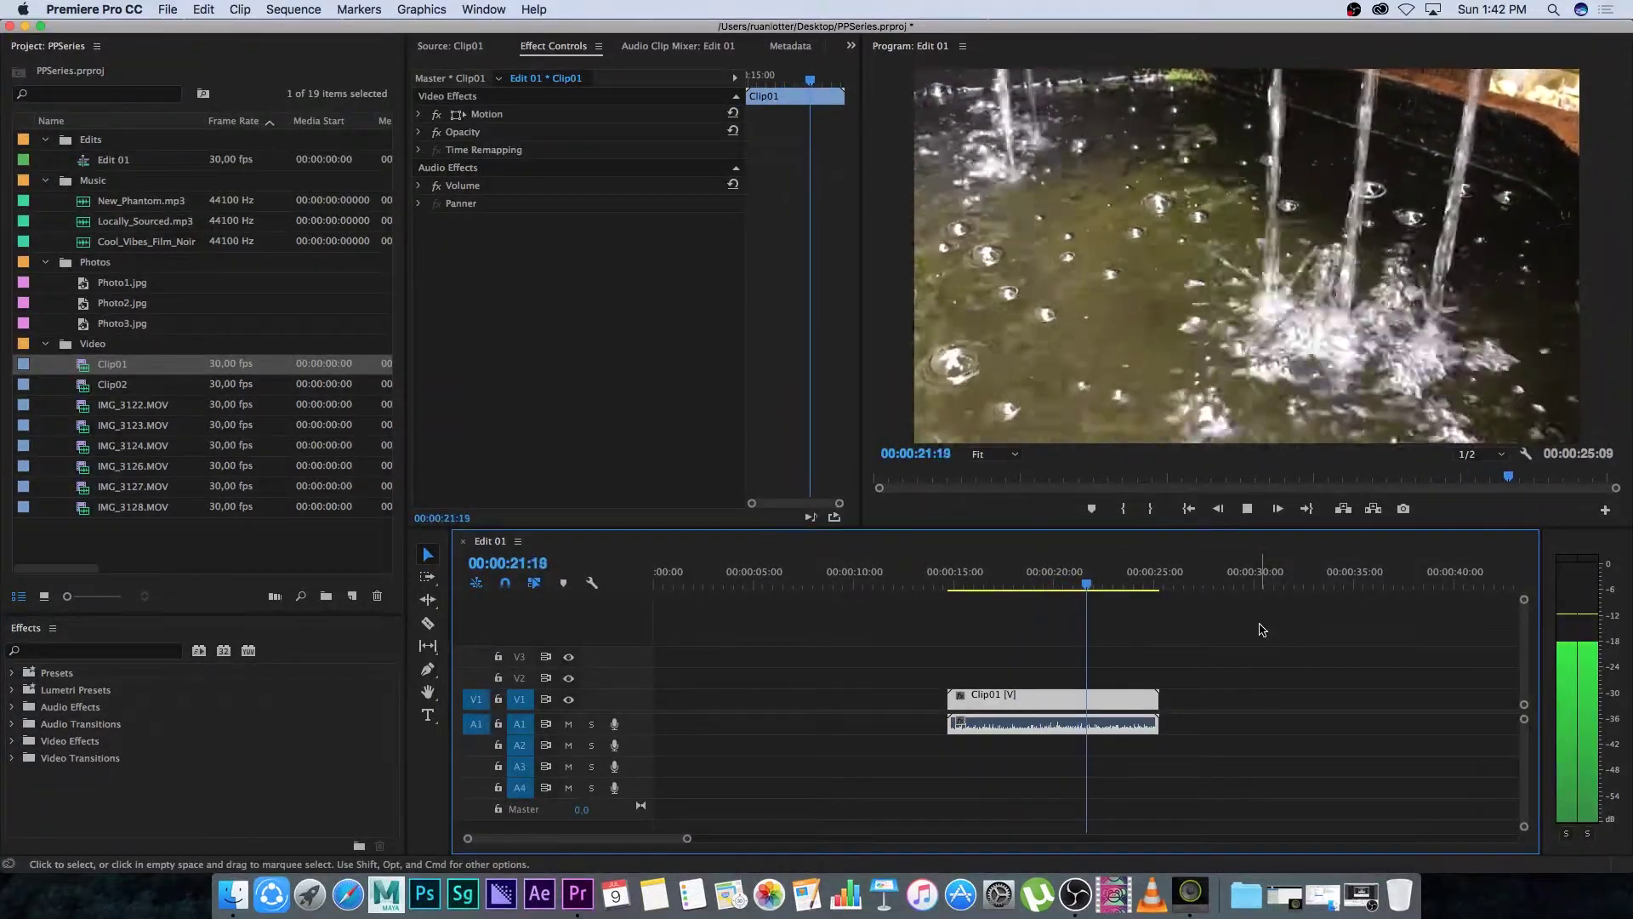
pyautogui.press('space')
# Move Clip01 to the start of the sequence and place Clip02 directly after it on V1.
pyautogui.moveTo(1046, 702); pyautogui.dragTo(749, 699)
pyautogui.press('Home')
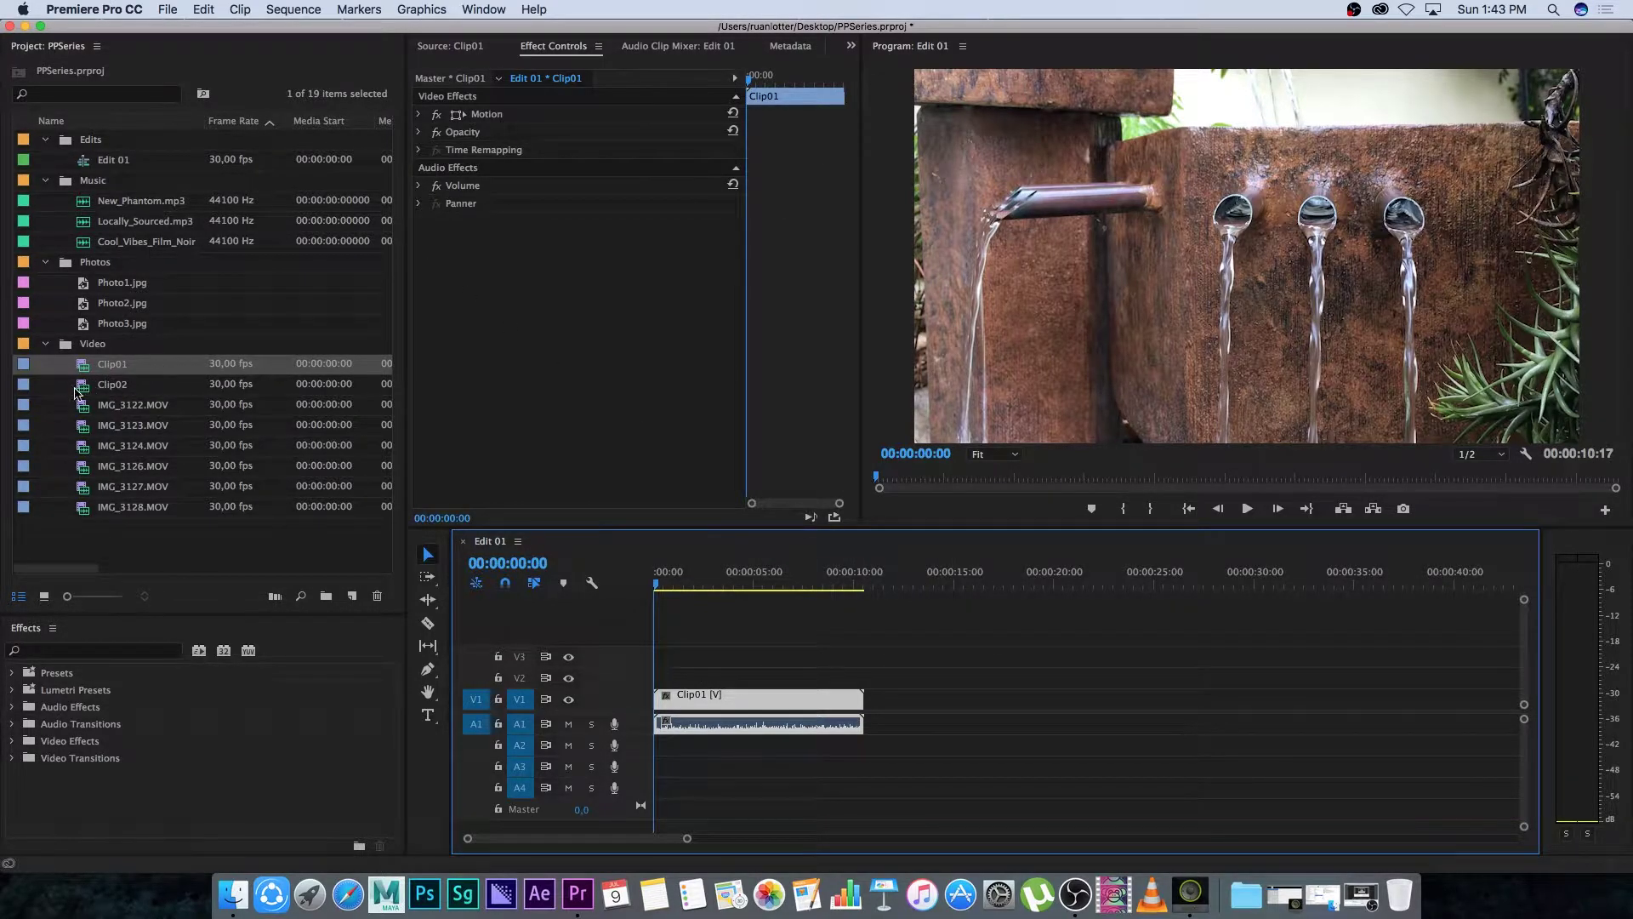
pyautogui.moveTo(81, 390); pyautogui.dragTo(960, 668)
pyautogui.moveTo(900, 580); pyautogui.dragTo(1009, 581)
pyautogui.moveTo(1031, 694); pyautogui.dragTo(1114, 706)
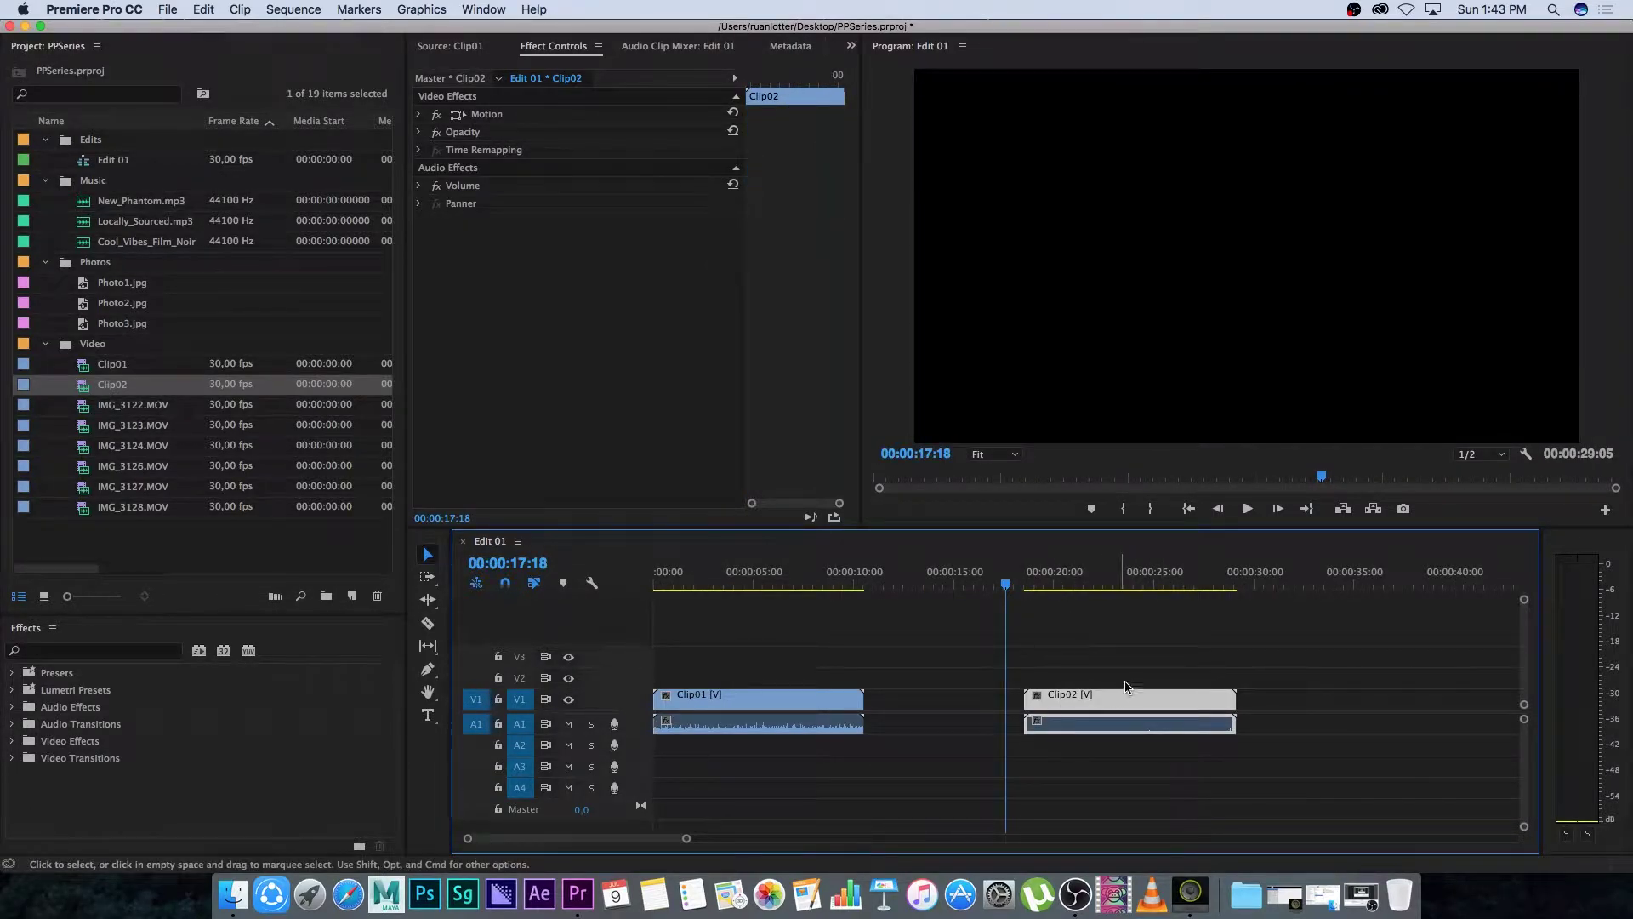
pyautogui.moveTo(1100, 703); pyautogui.dragTo(957, 703)
# Play the sequence across the cut from Clip01 to Clip02.
pyautogui.click(847, 581)
pyautogui.moveTo(848, 581); pyautogui.dragTo(844, 582)
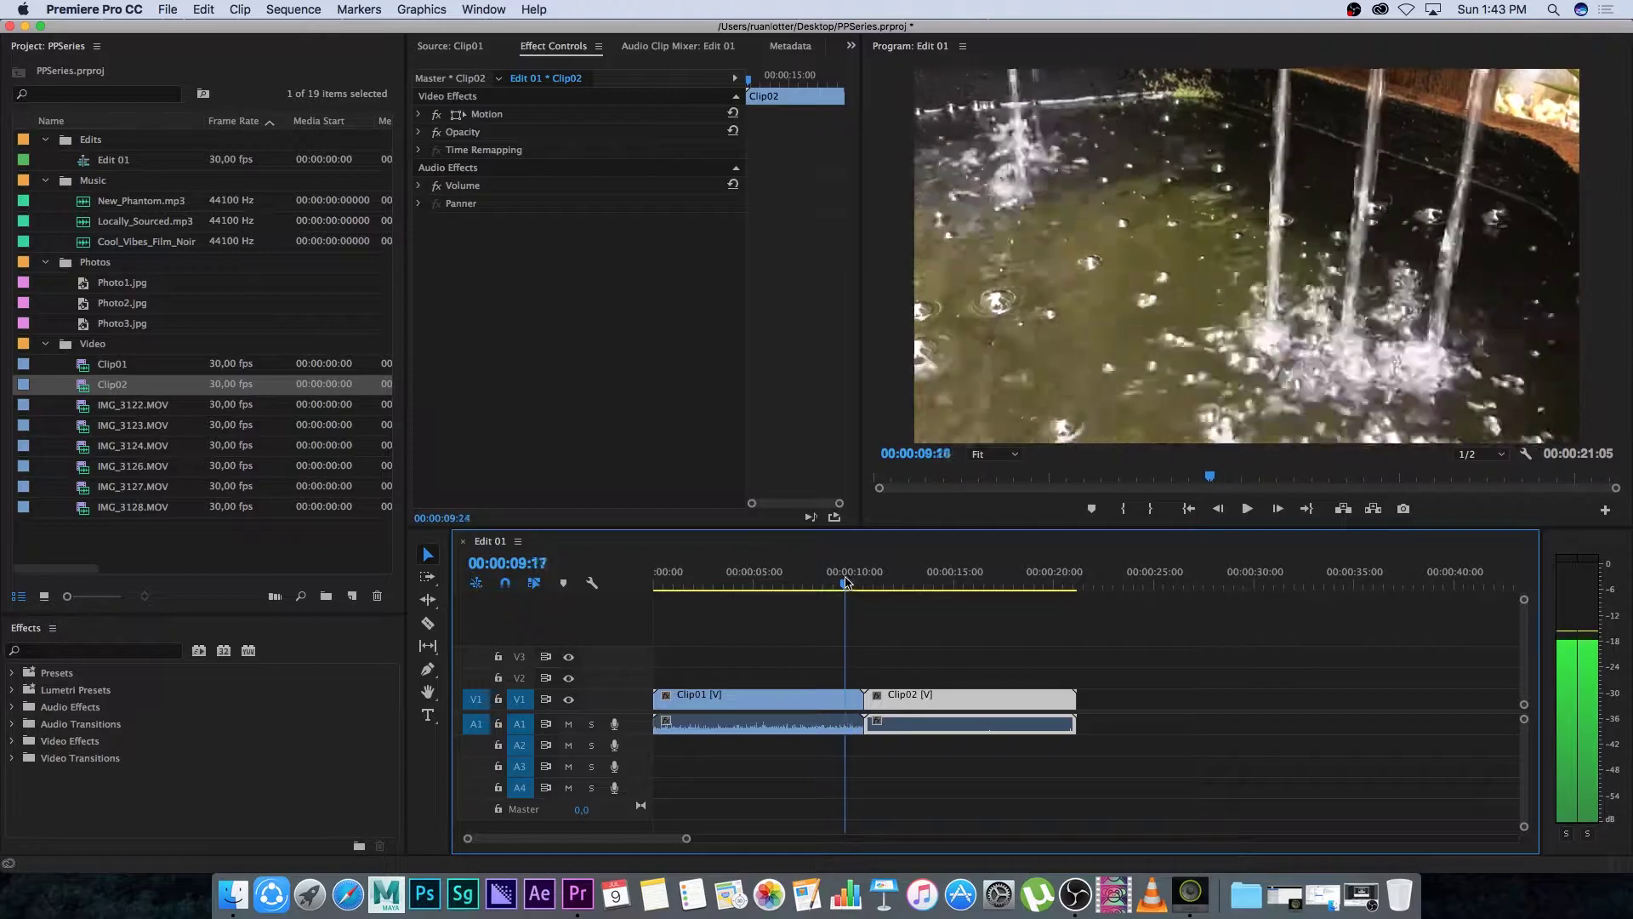
pyautogui.press('space')
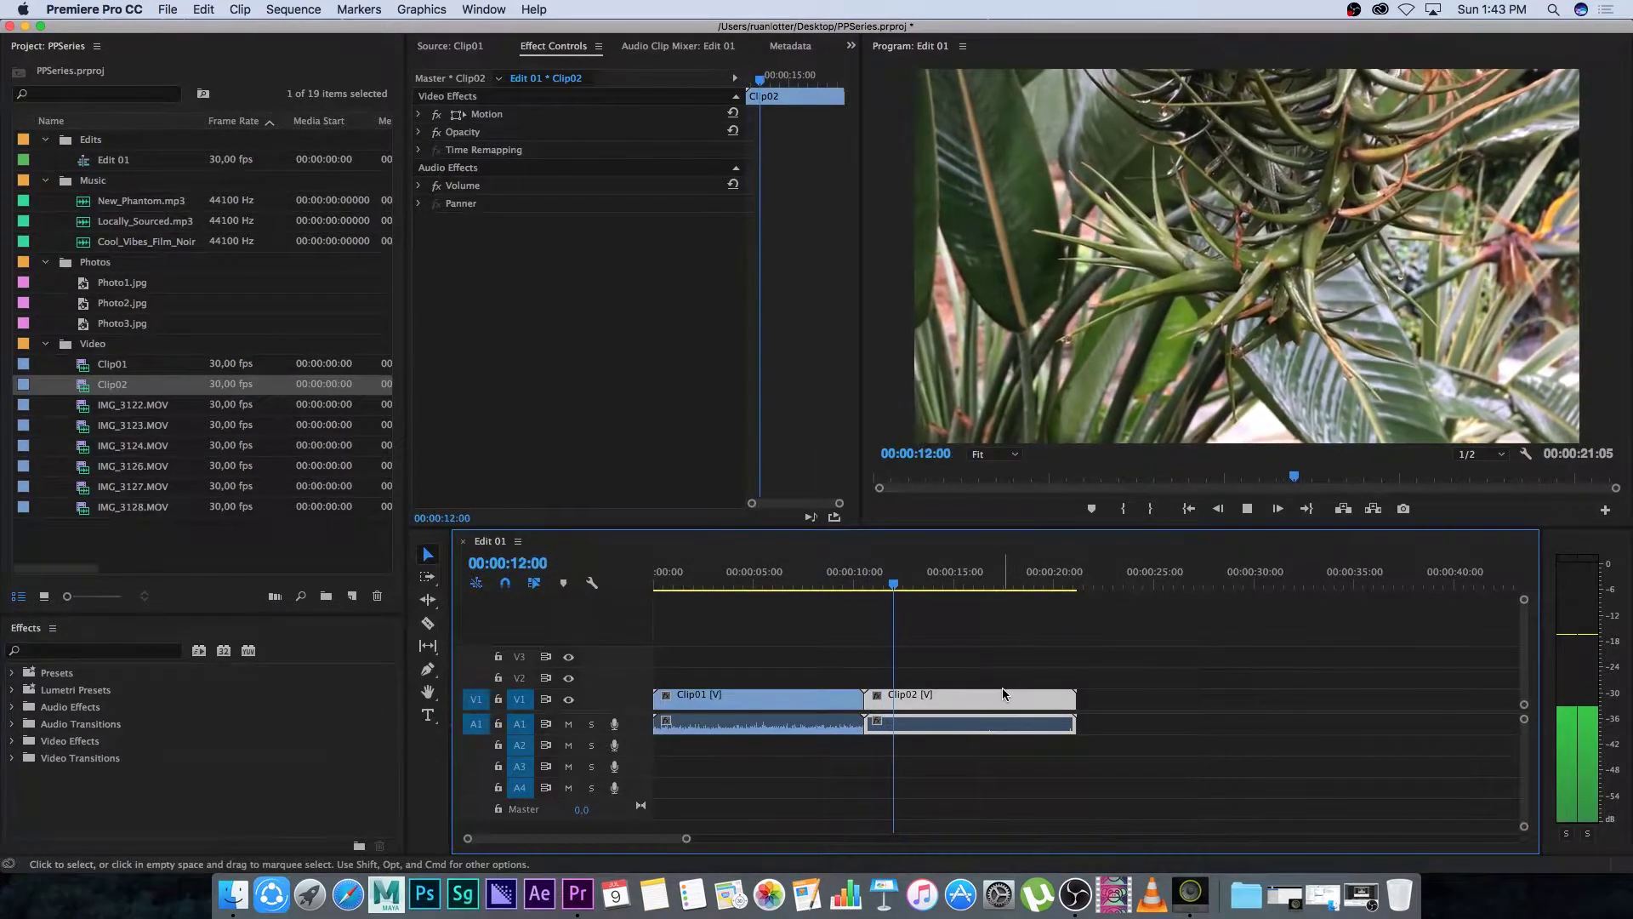
pyautogui.press('space')
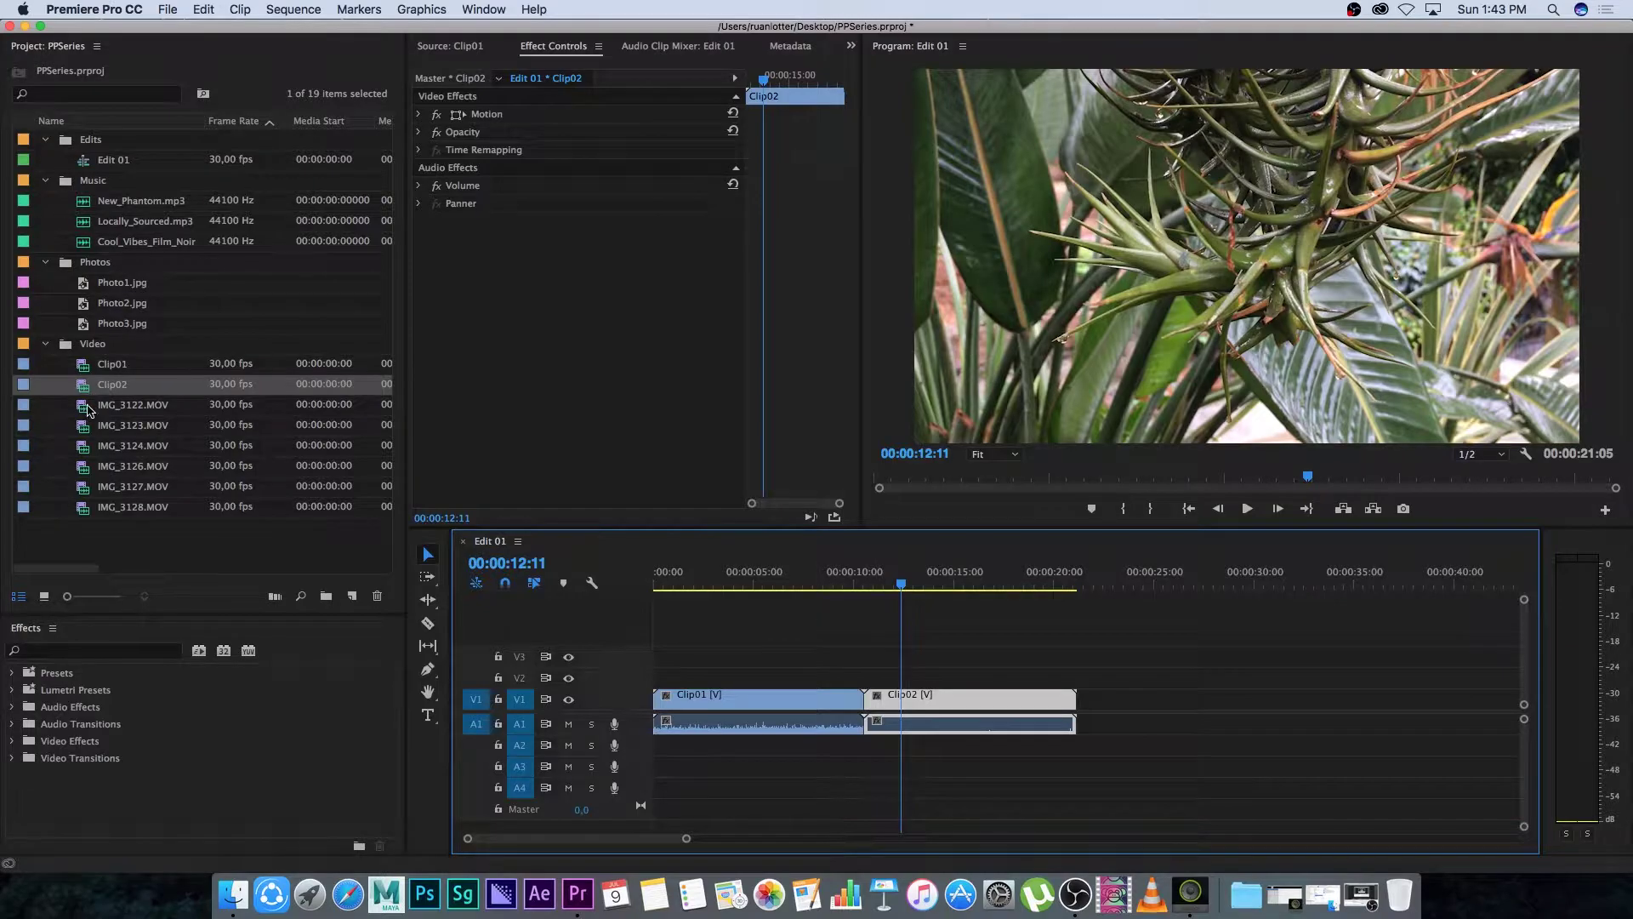
# Add IMG_3122.MOV to V1 directly after Clip02 and play across the cut between them.
pyautogui.click(85, 407)
pyautogui.moveTo(557, 421); pyautogui.dragTo(1089, 699)
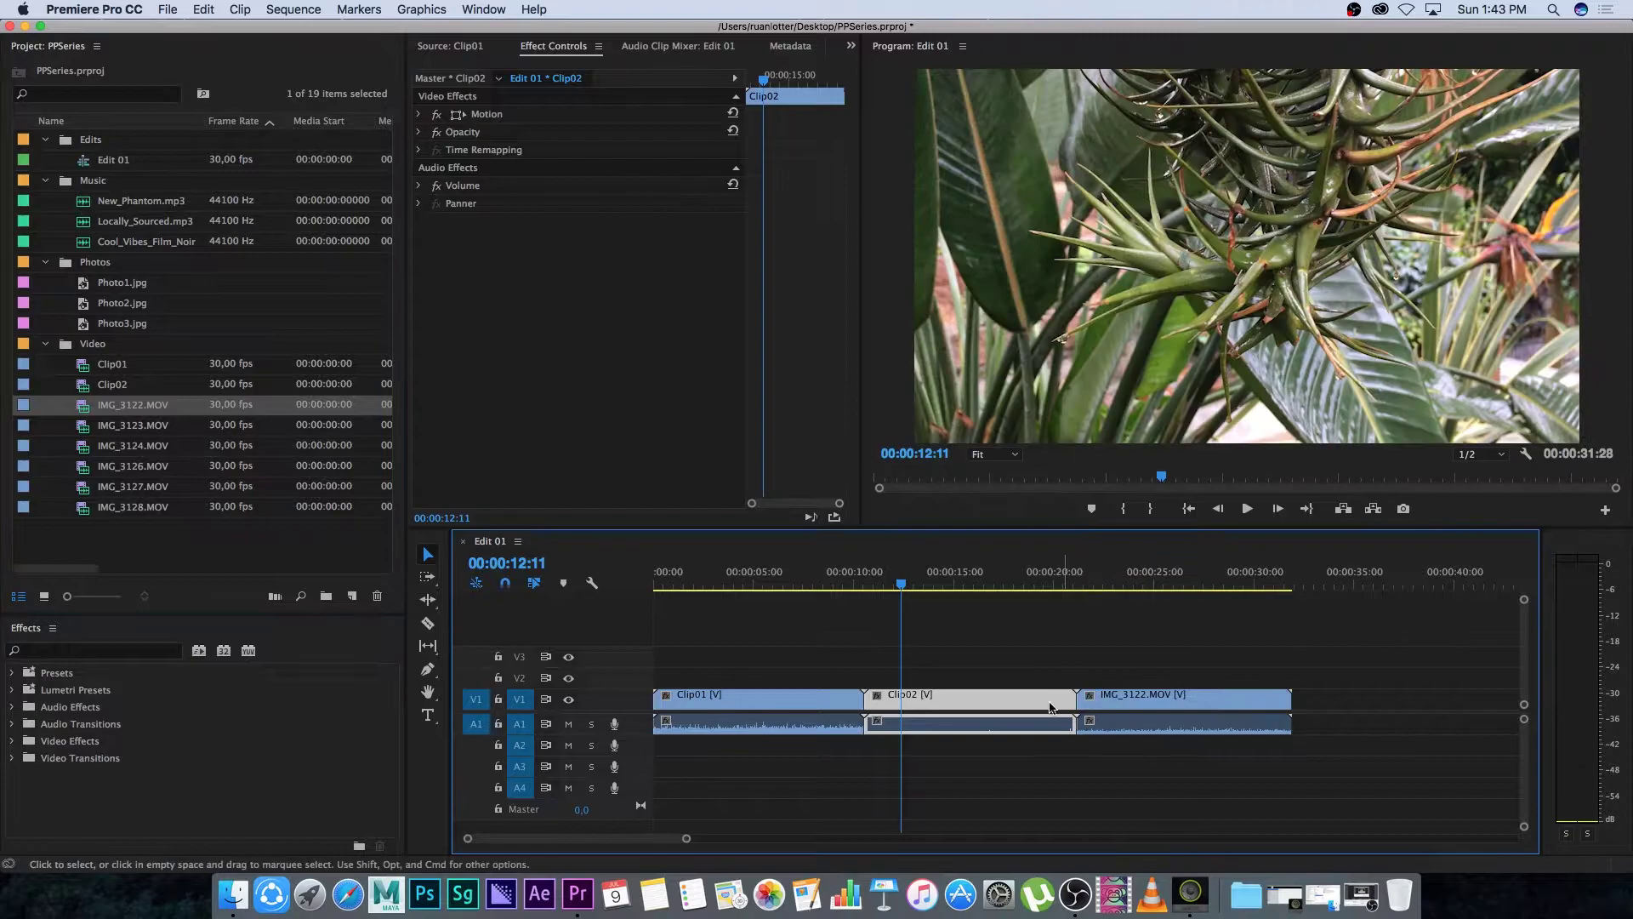
pyautogui.moveTo(1071, 584); pyautogui.dragTo(1066, 584)
pyautogui.press('space')
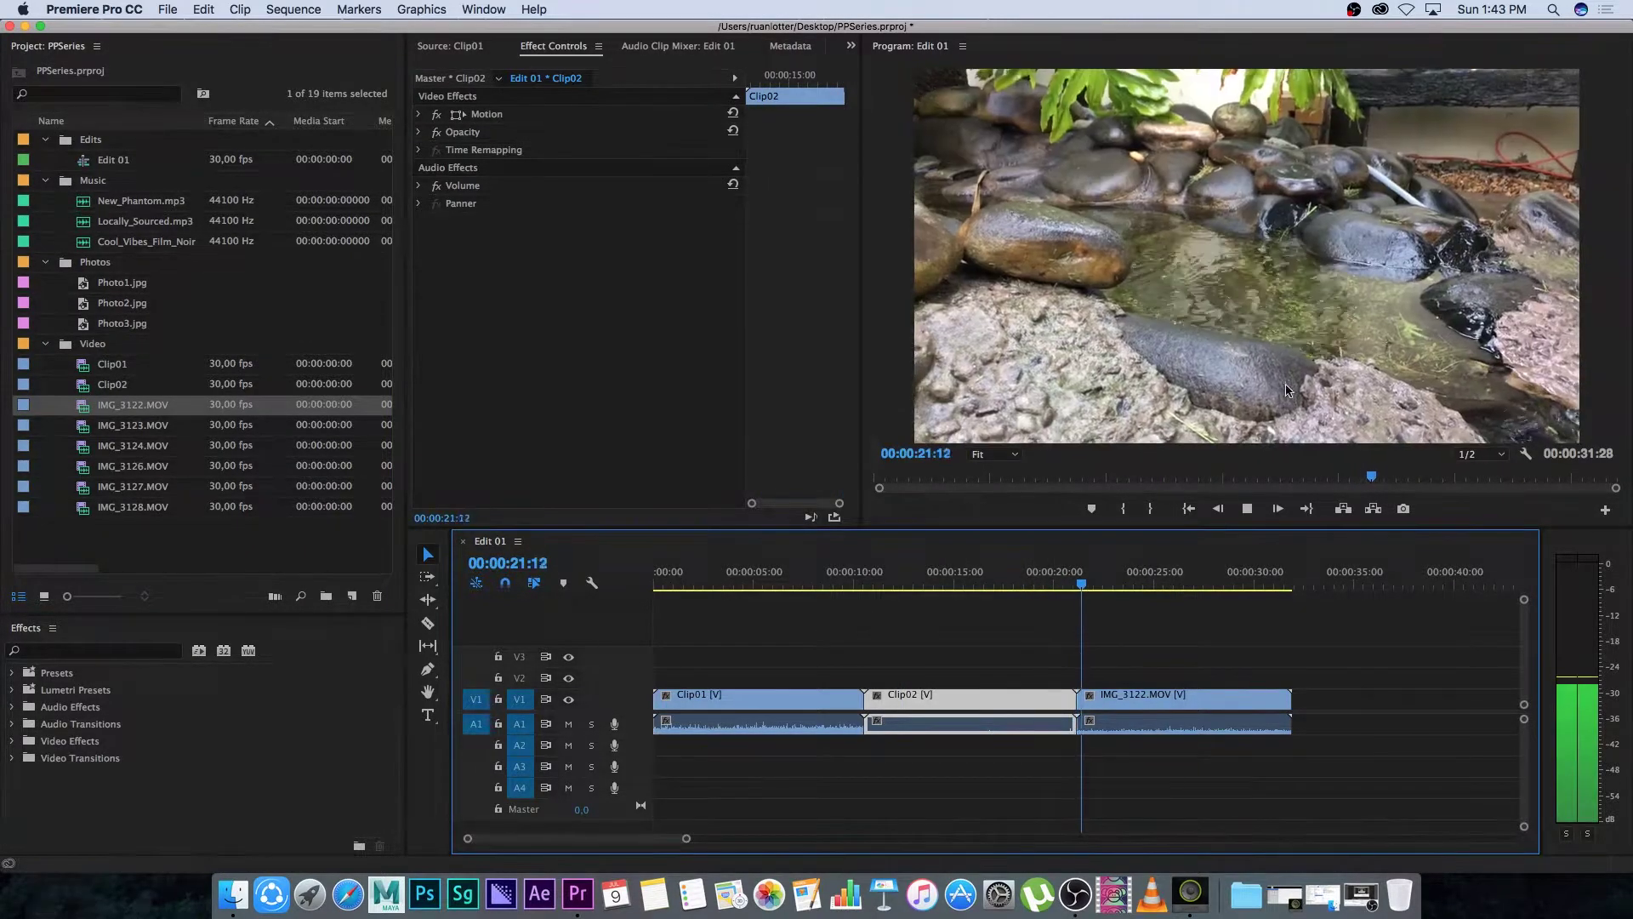
pyautogui.press('space')
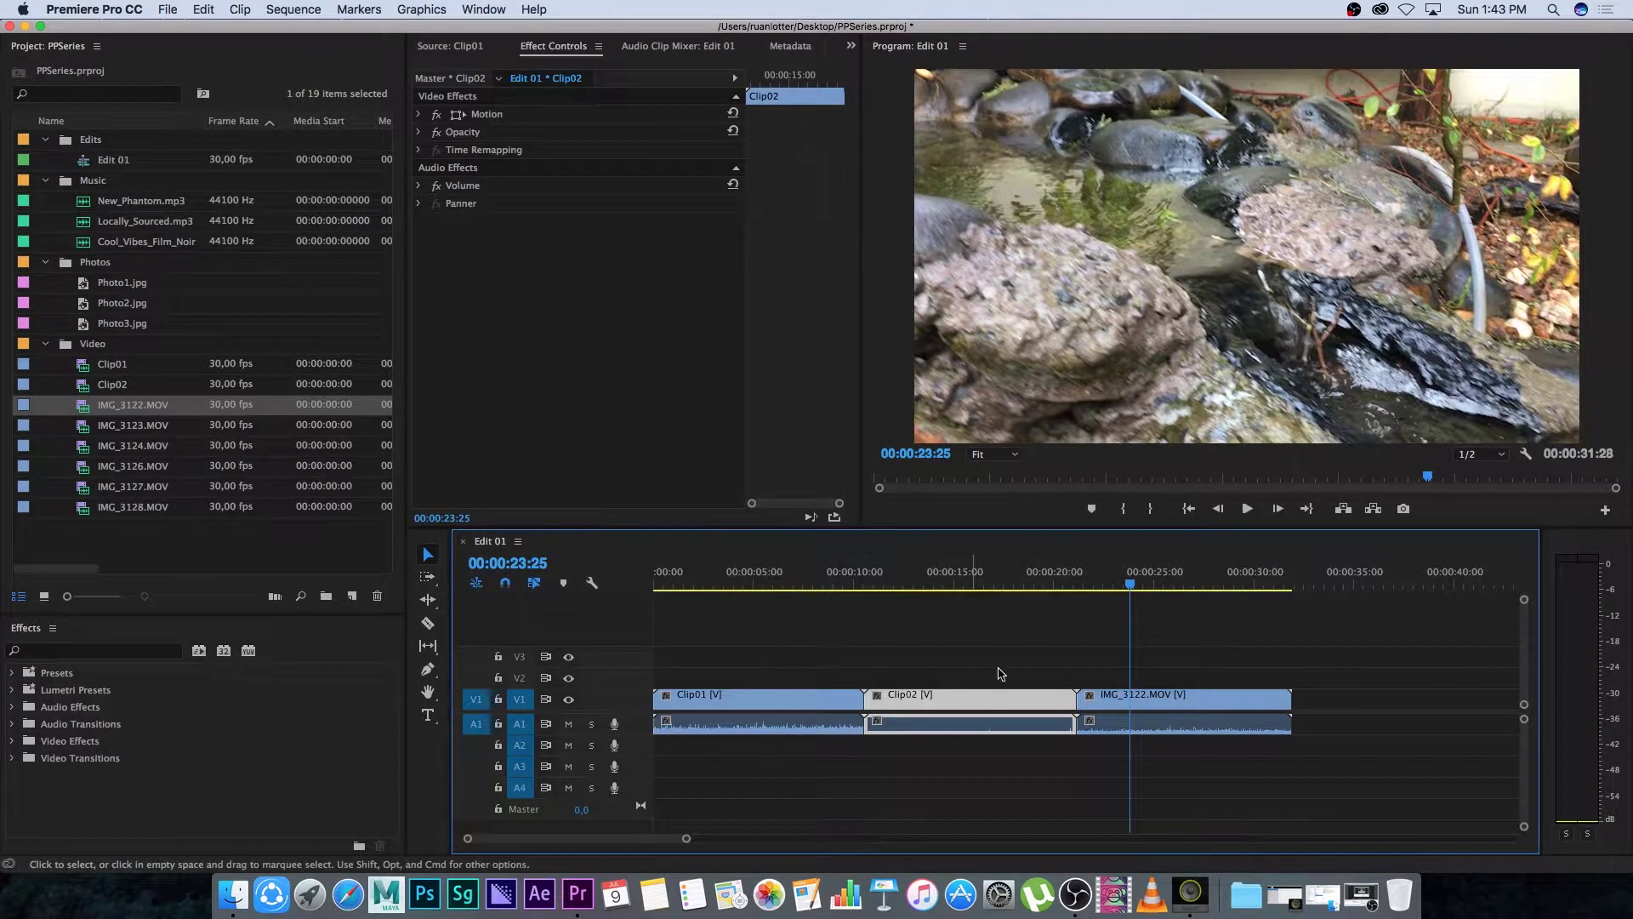
# Delete all three clips from the Edit 01 timeline.
pyautogui.moveTo(1195, 660); pyautogui.dragTo(770, 753)
pyautogui.press('Delete')
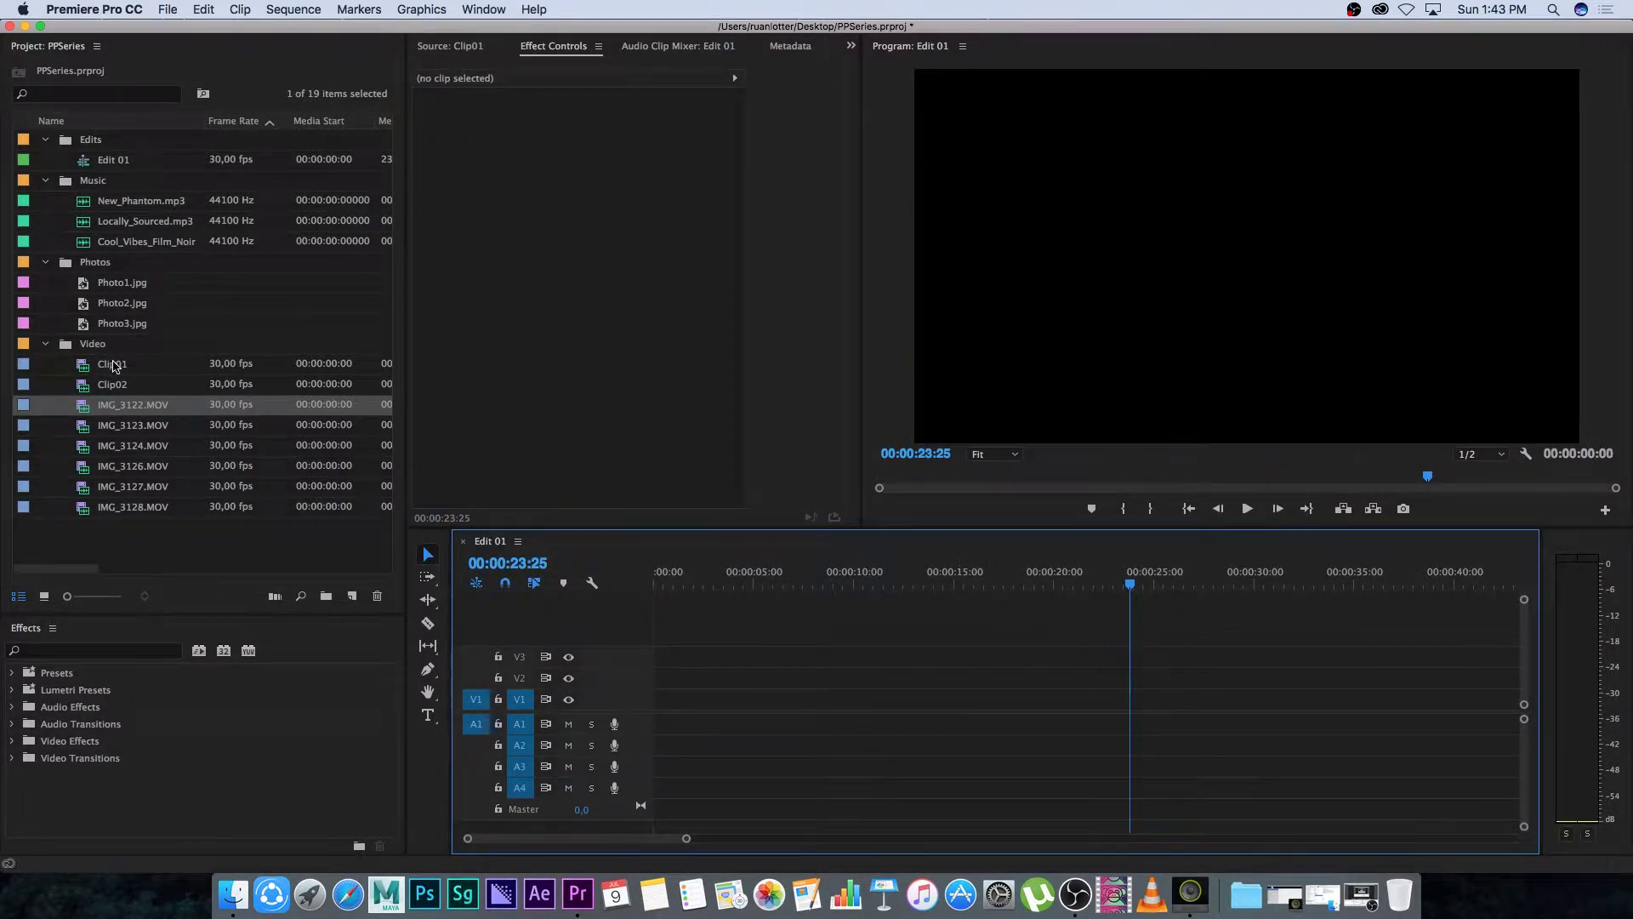
# Open Clip01 from the Video bin in the Source Monitor and enlarge that monitor.
pyautogui.doubleClick(85, 366)
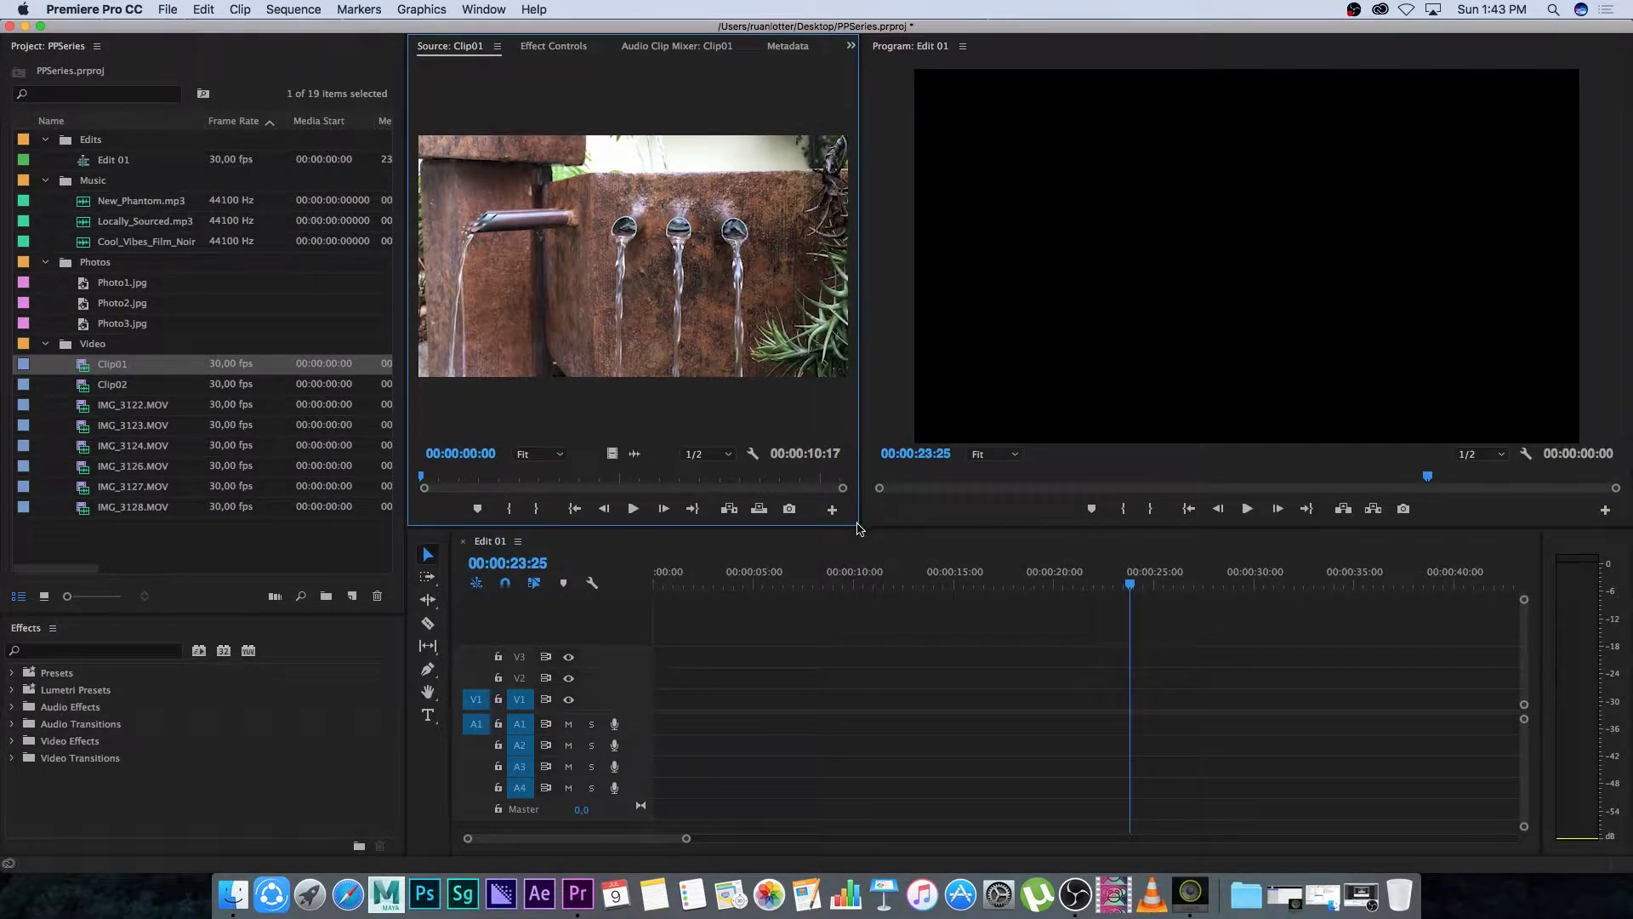
pyautogui.moveTo(860, 527); pyautogui.dragTo(957, 541)
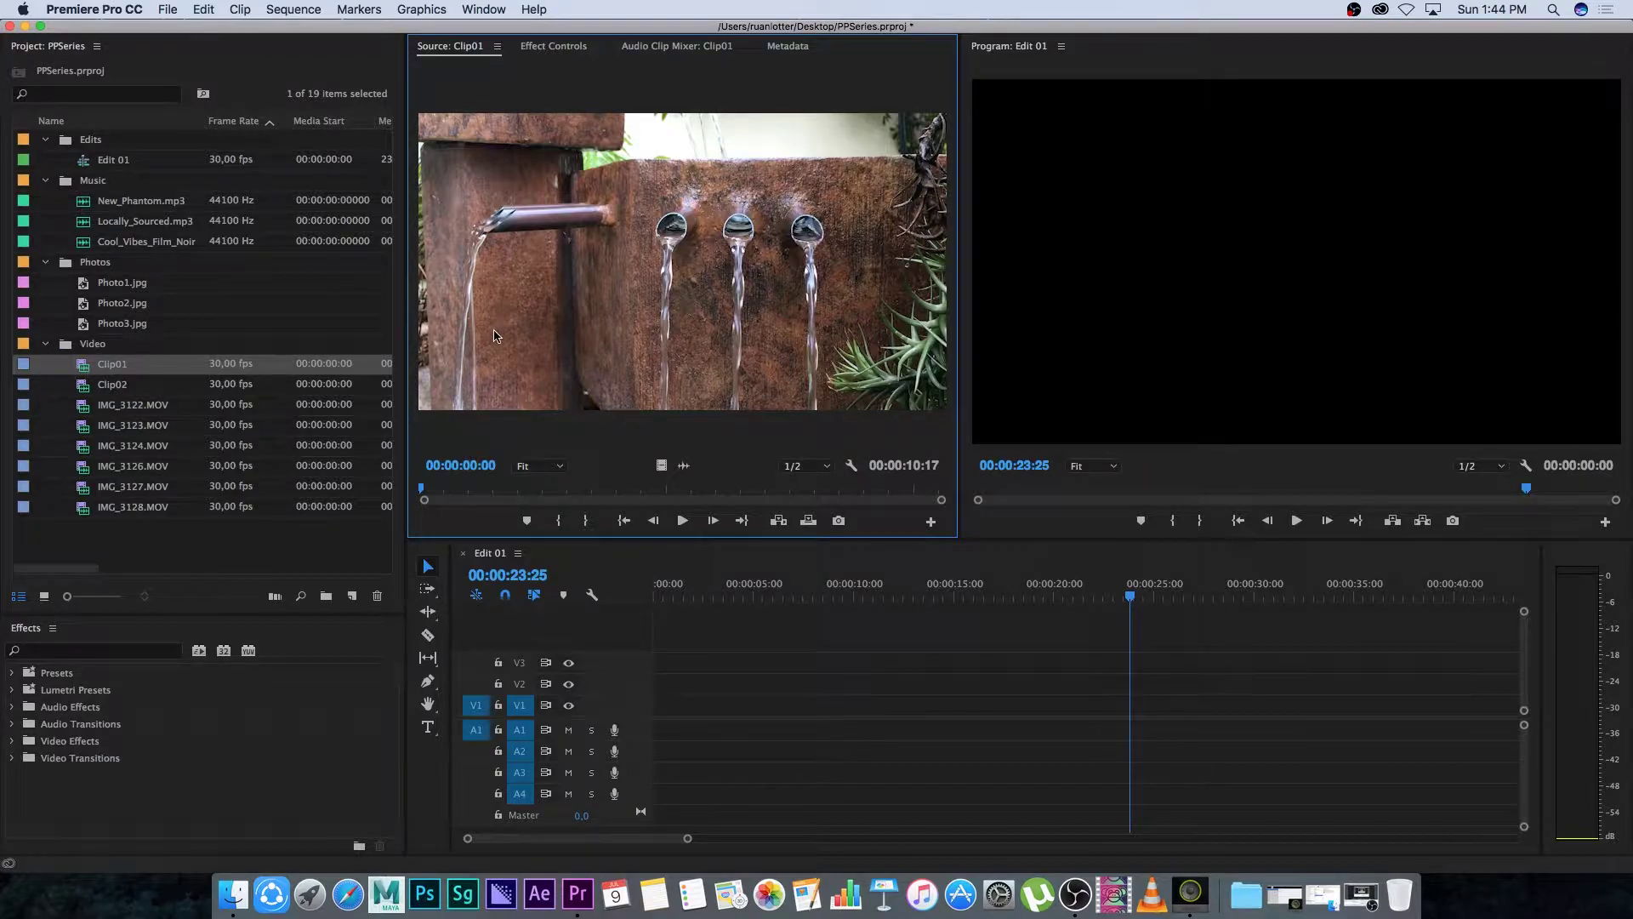
# Preview Clip01 in the Source Monitor to find the portion worth using.
pyautogui.press('space')
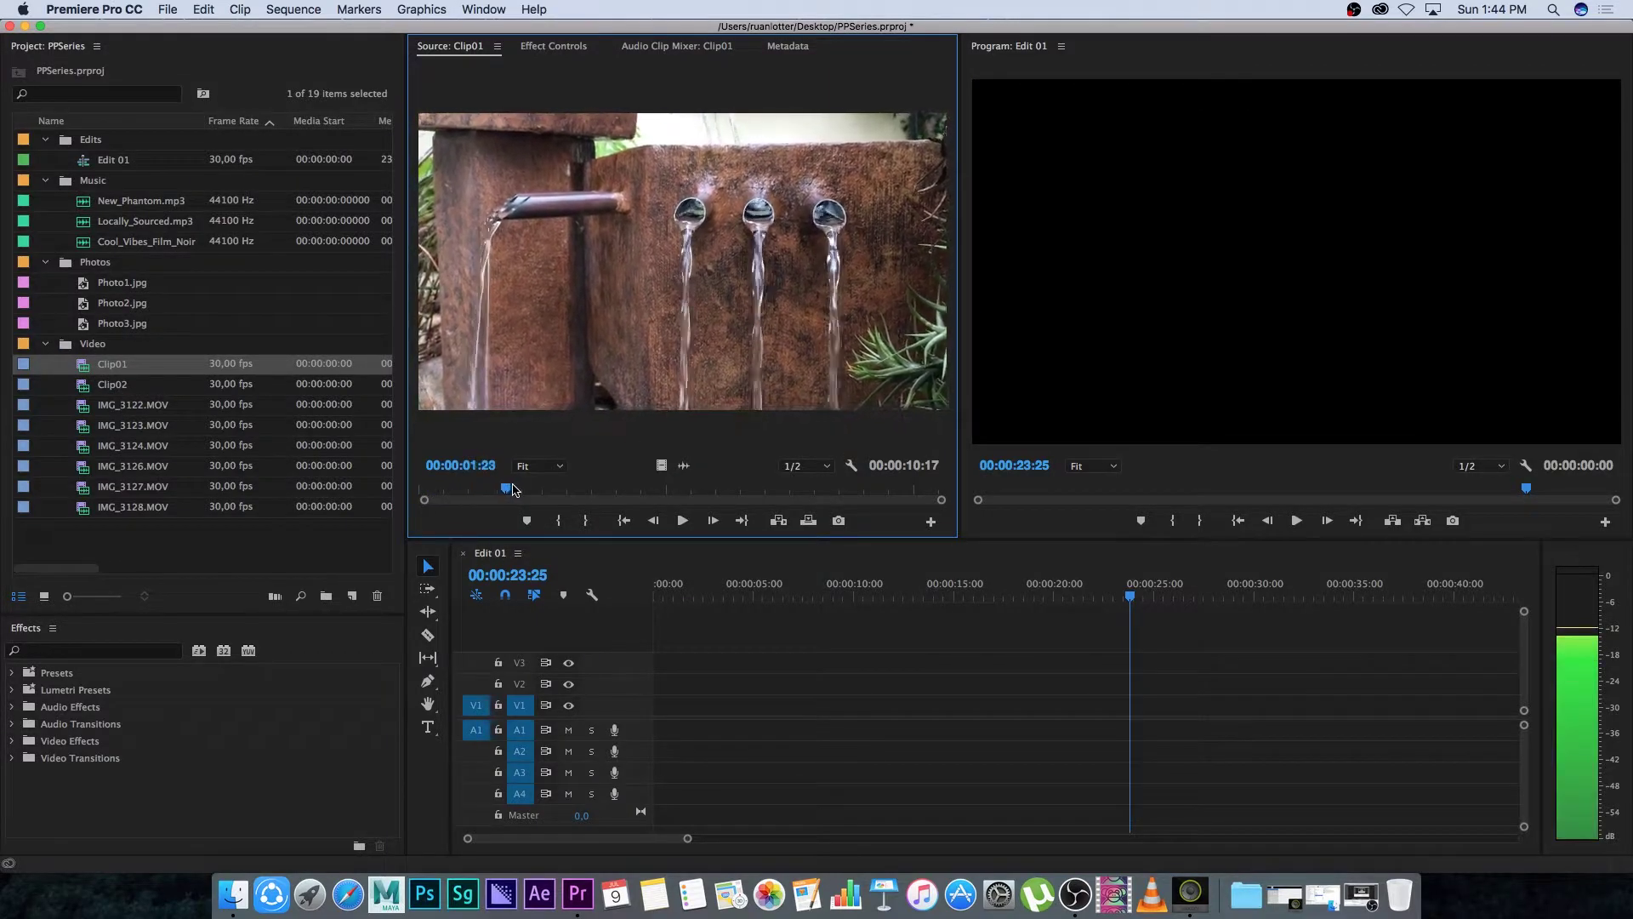
pyautogui.moveTo(515, 488); pyautogui.dragTo(479, 487)
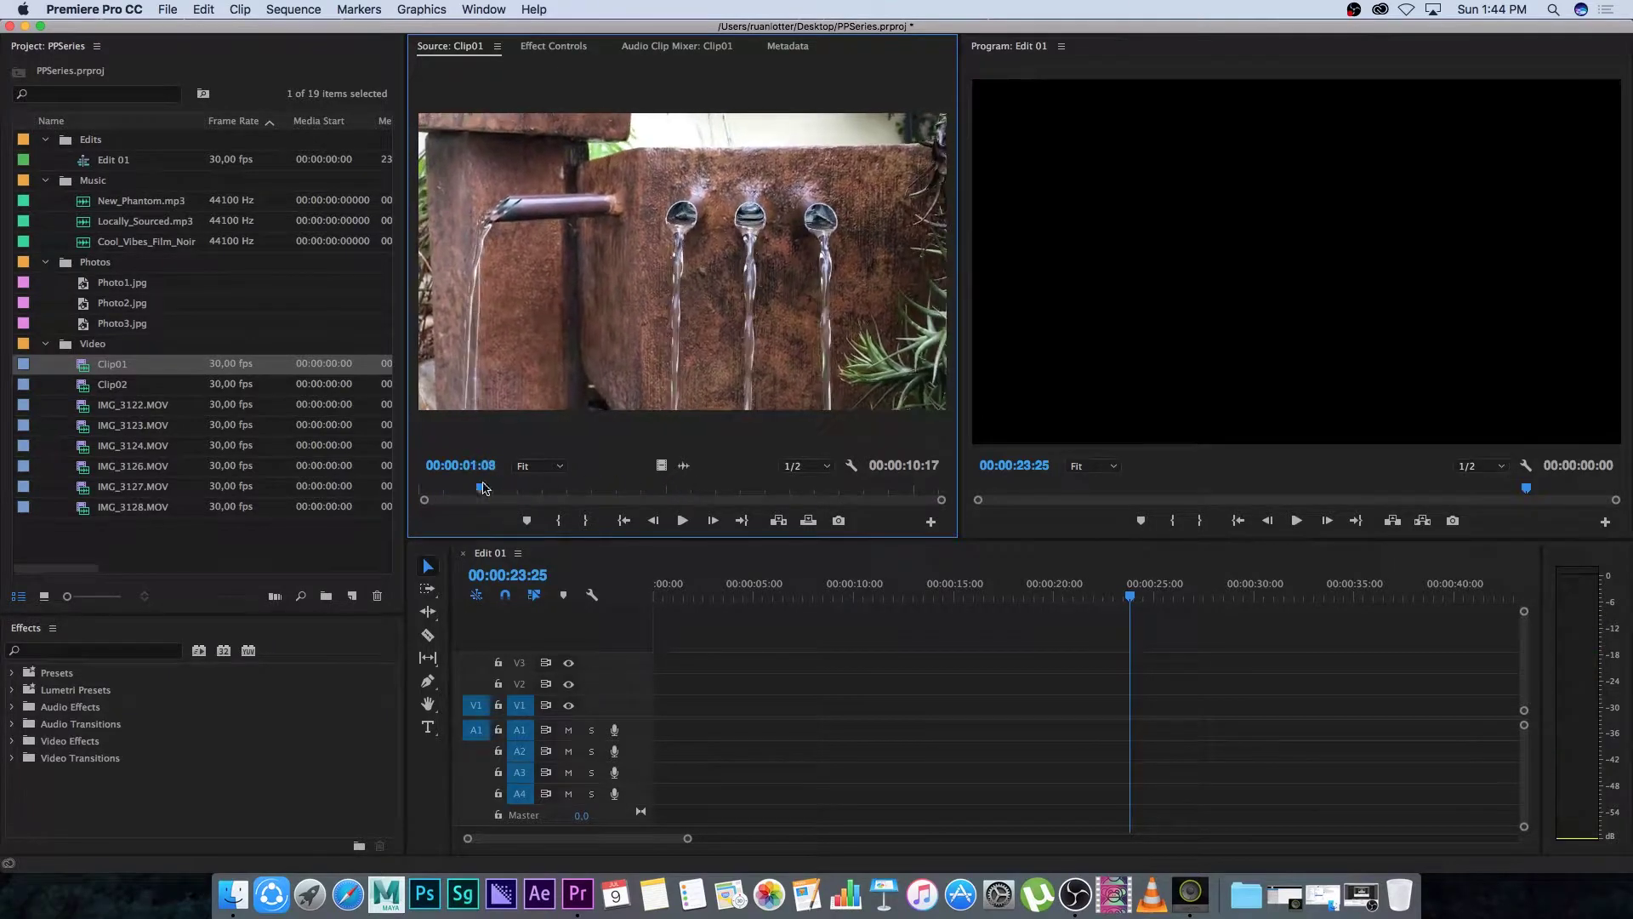
pyautogui.click(683, 520)
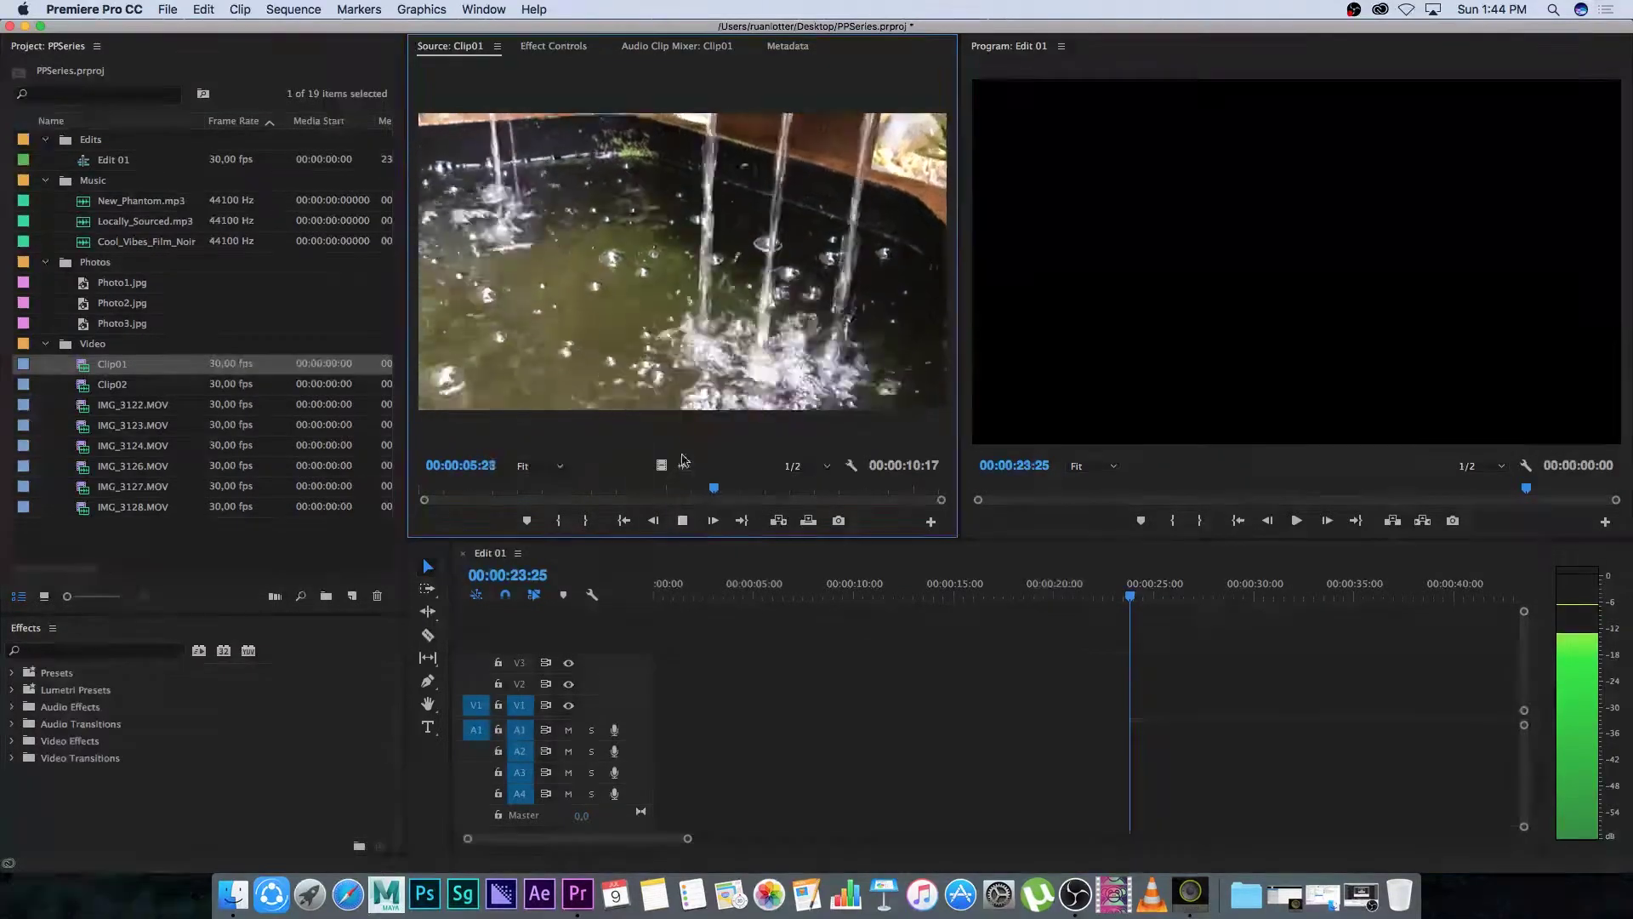
pyautogui.click(682, 520)
# Mark an In point at 00:00:03:18 and an Out point at 00:00:06:15 on Clip01 in the Source Monitor.
pyautogui.moveTo(782, 490); pyautogui.dragTo(579, 485)
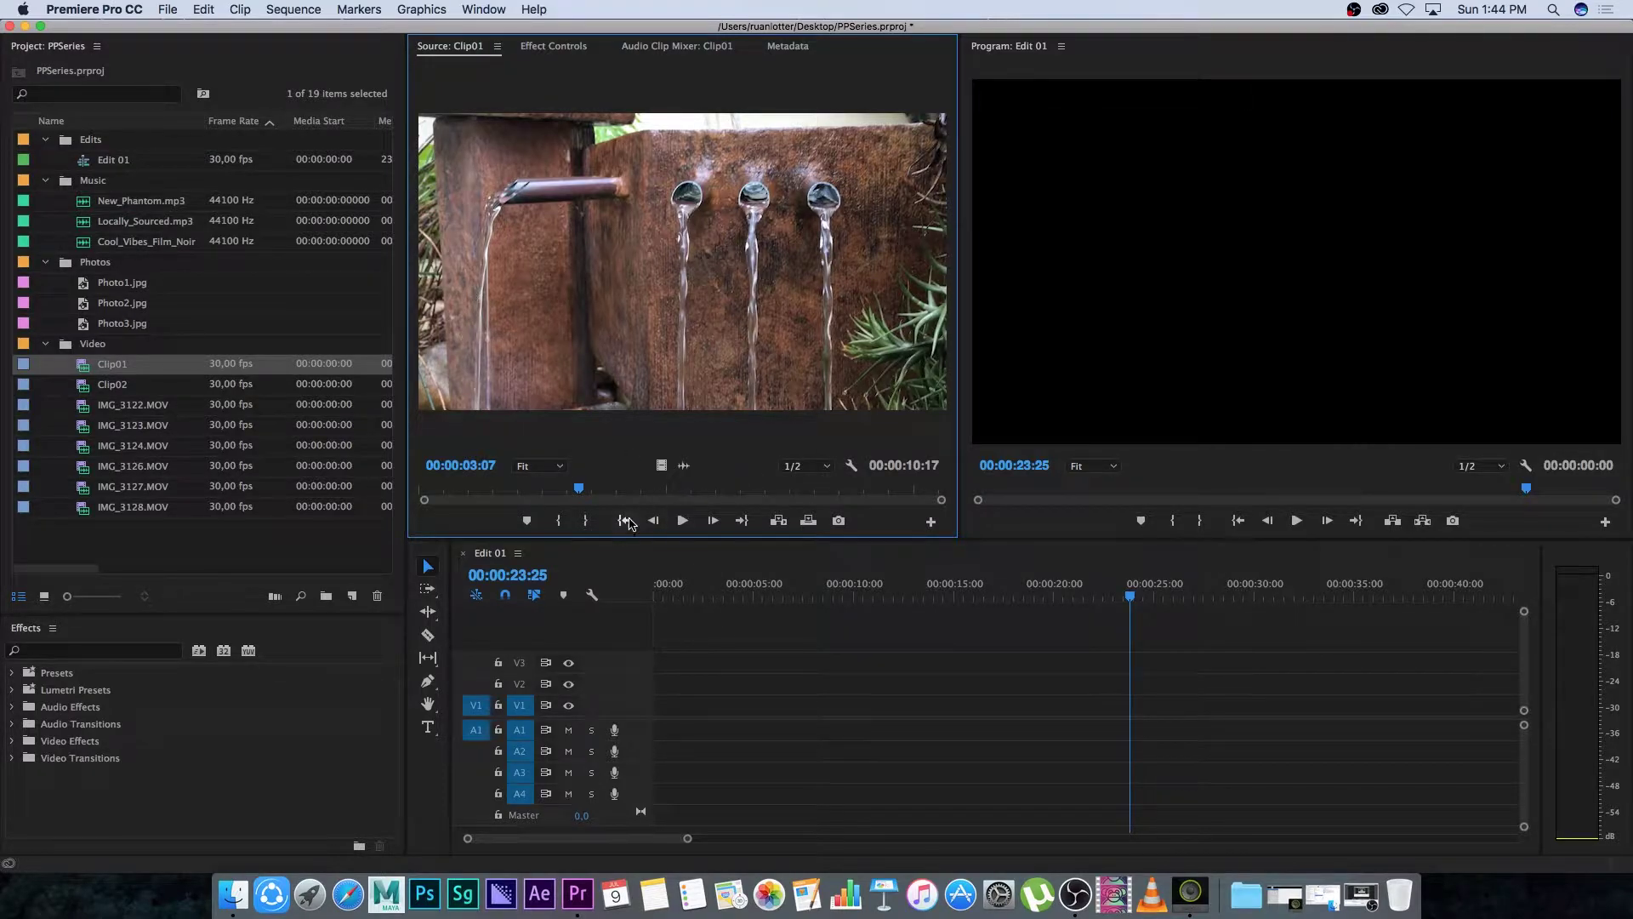
pyautogui.moveTo(581, 484)
pyautogui.mouseDown()
pyautogui.moveTo(568, 484)
pyautogui.moveTo(662, 485)
pyautogui.moveTo(581, 479)
pyautogui.moveTo(596, 484)
pyautogui.mouseUp()
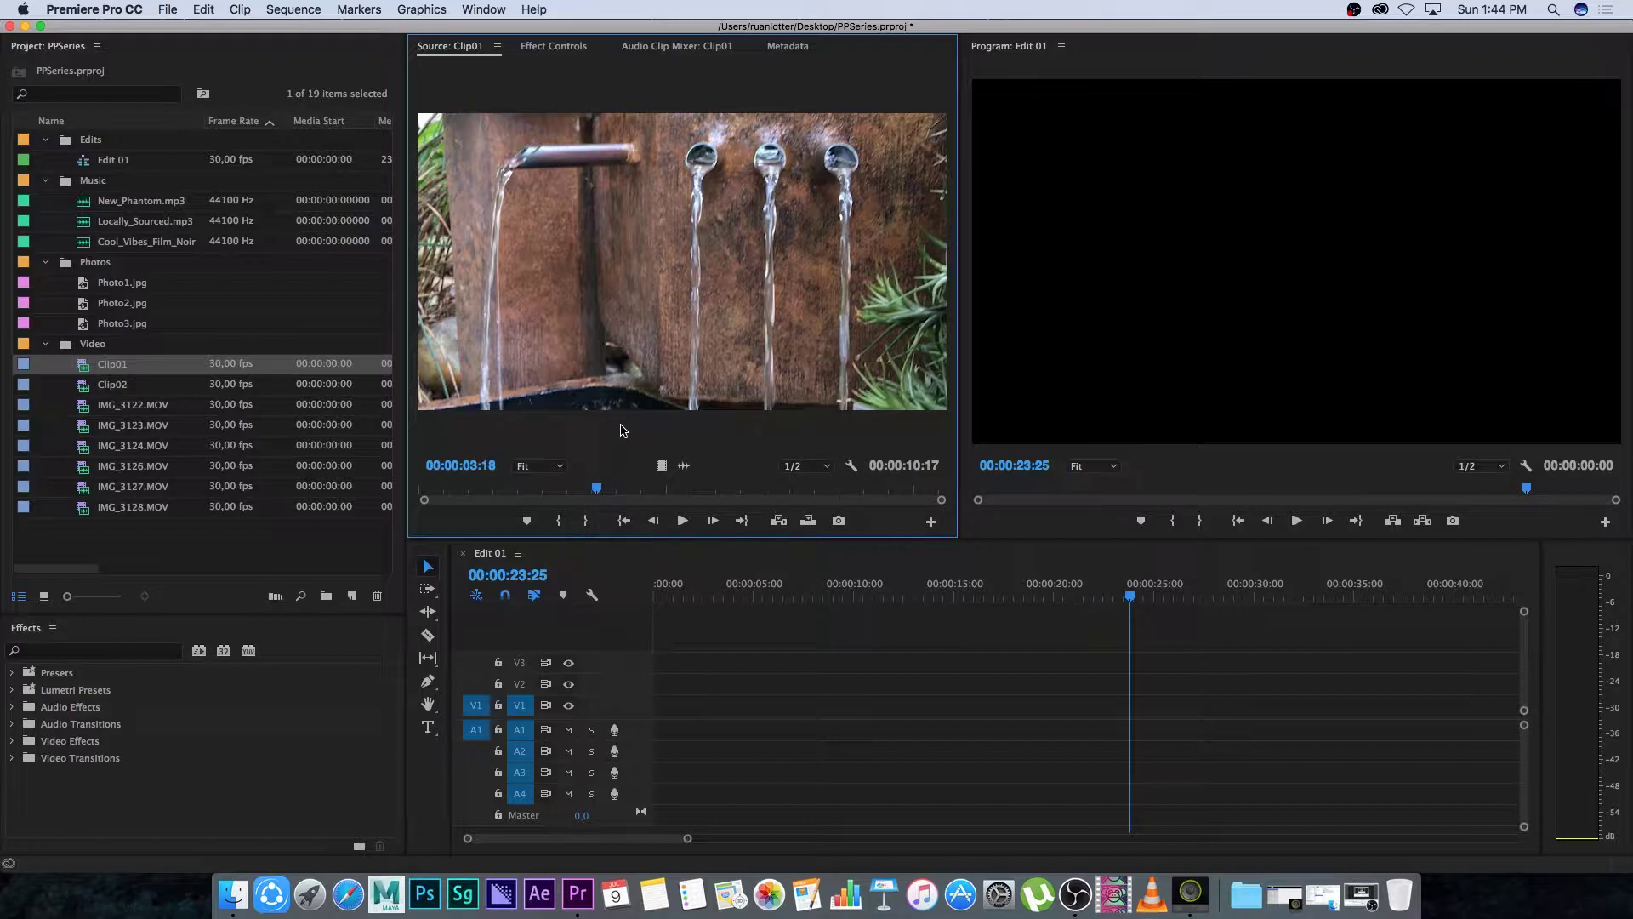
pyautogui.press('i')
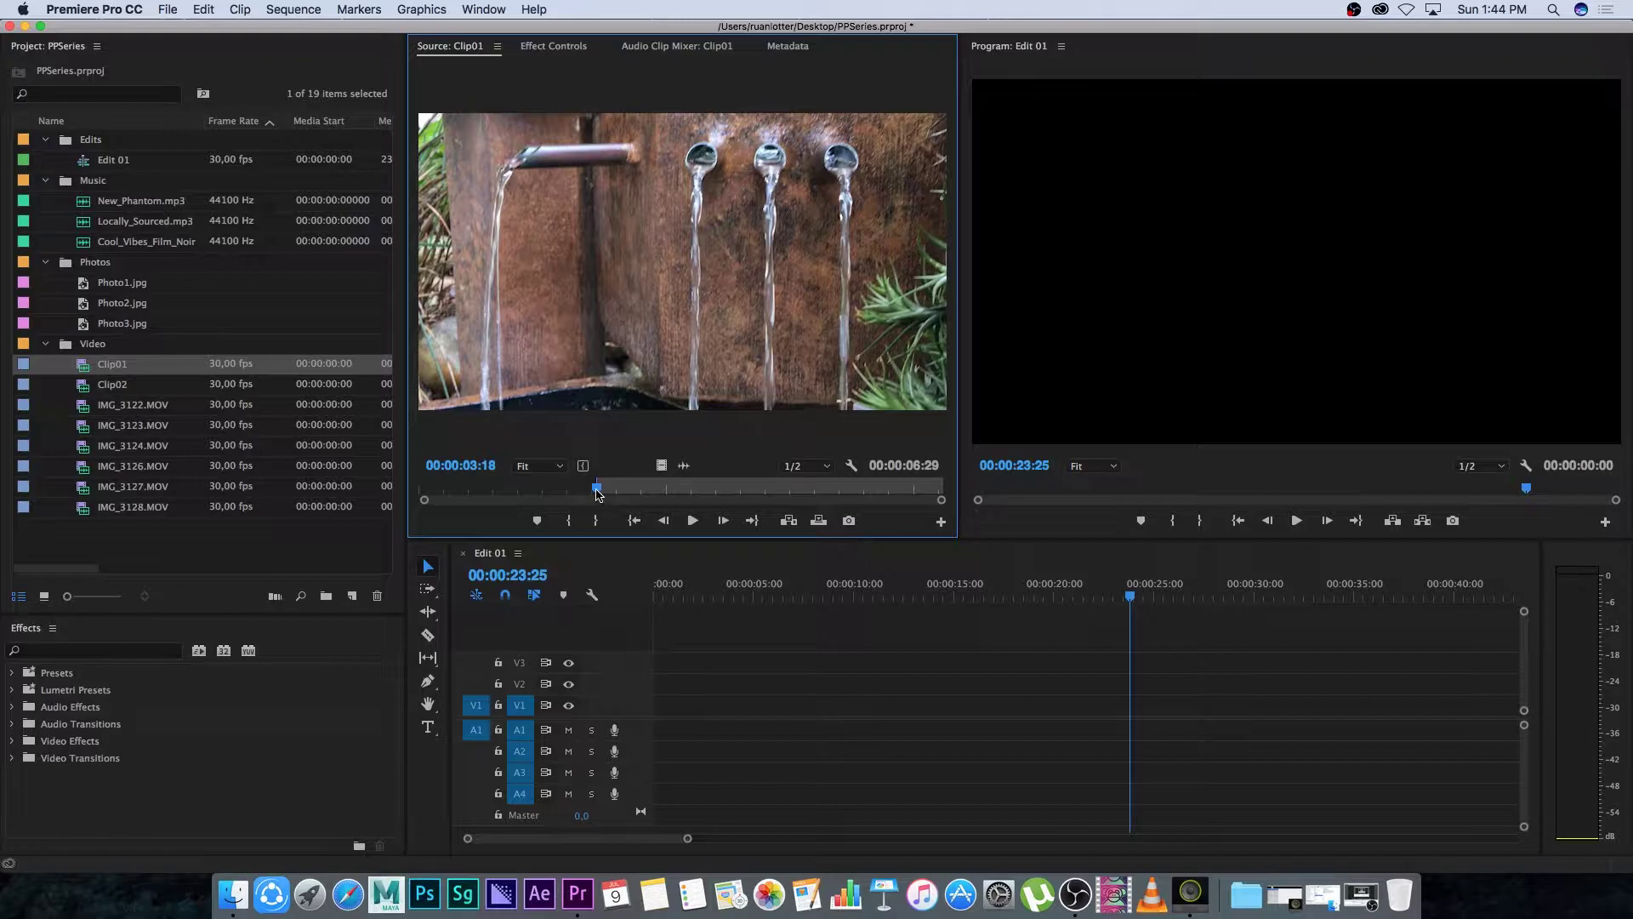
pyautogui.moveTo(598, 495); pyautogui.dragTo(740, 487)
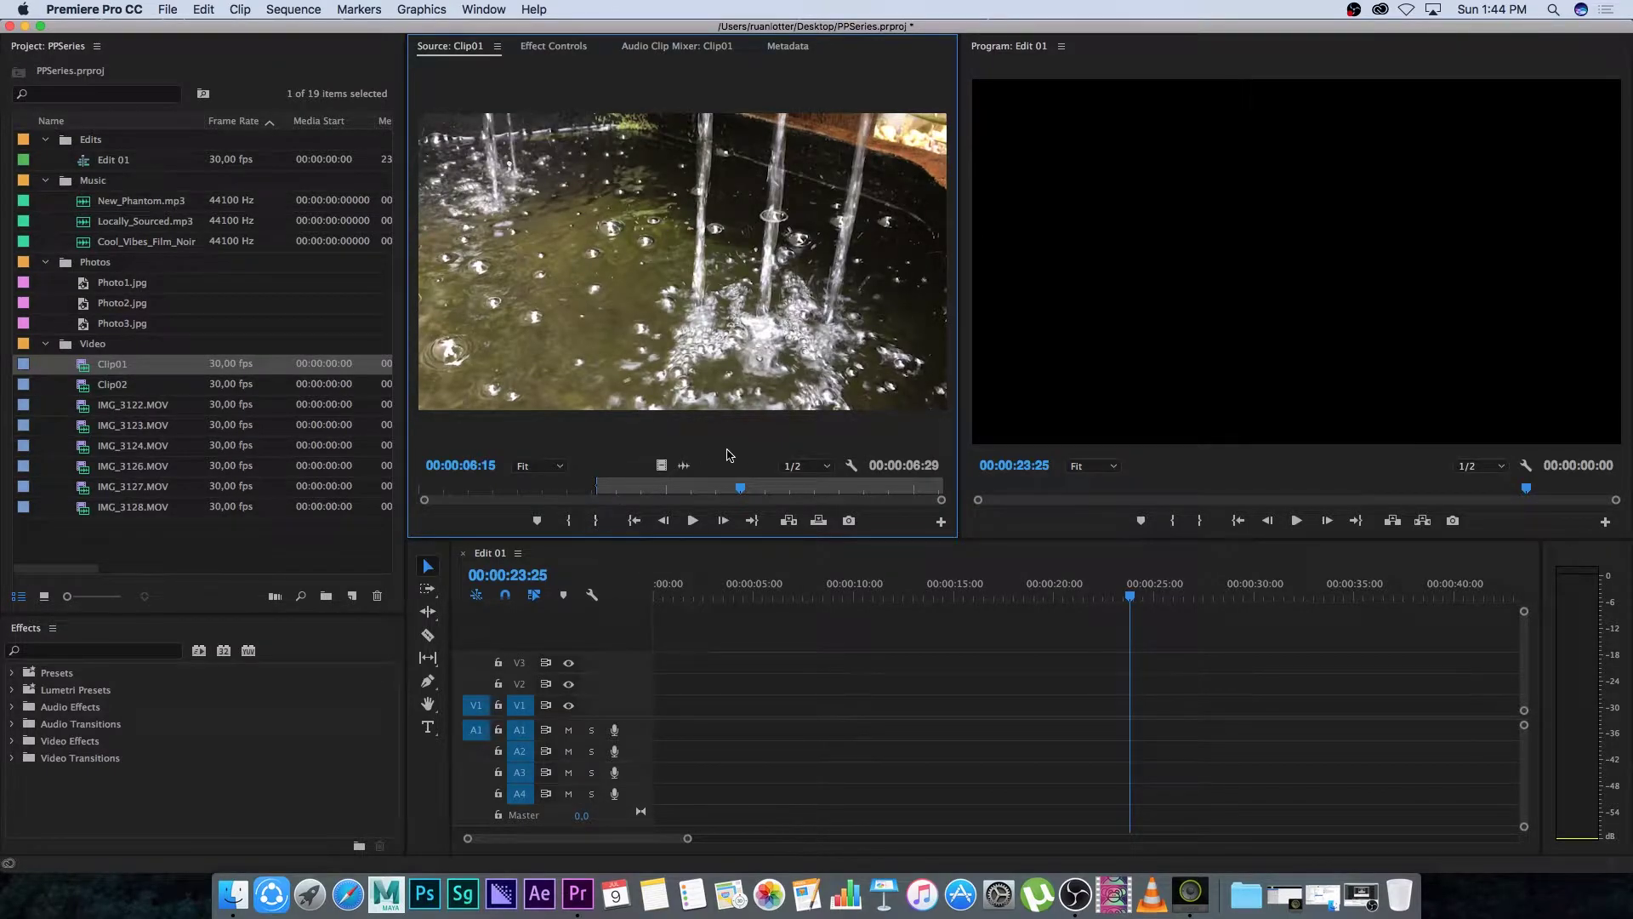
pyautogui.press('o')
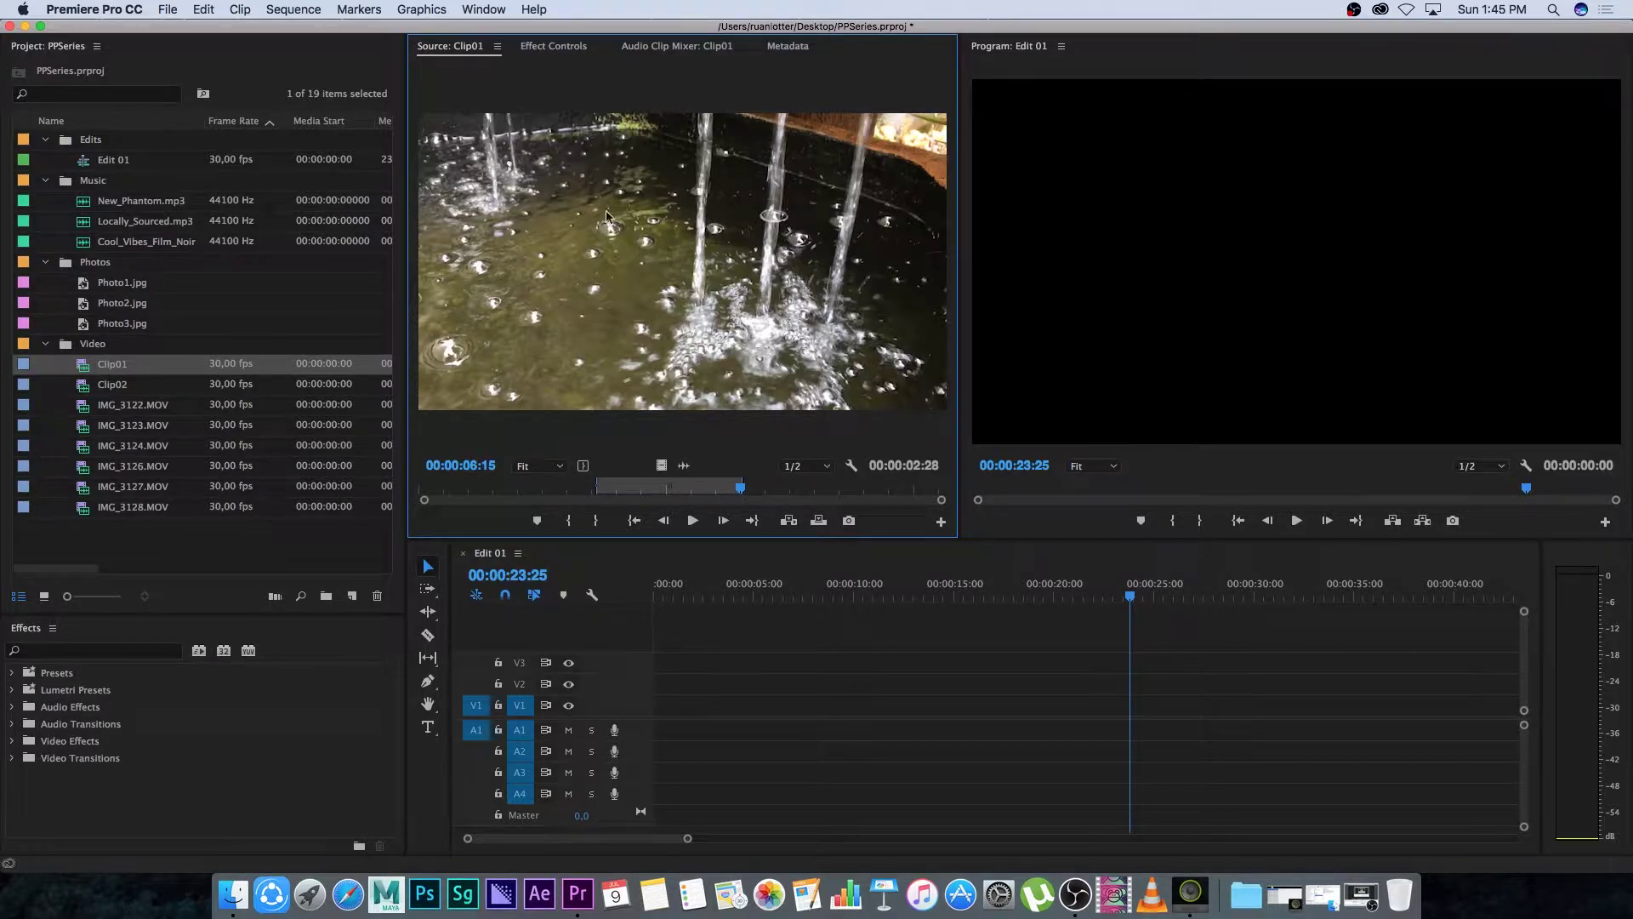
# Place the marked portion of Clip01 on V1 at about 7.5 seconds and scrub through it.
pyautogui.moveTo(788, 538); pyautogui.dragTo(830, 711)
pyautogui.click(809, 588)
pyautogui.moveTo(809, 589)
pyautogui.mouseDown()
pyautogui.moveTo(869, 581)
pyautogui.moveTo(827, 585)
pyautogui.mouseUp()
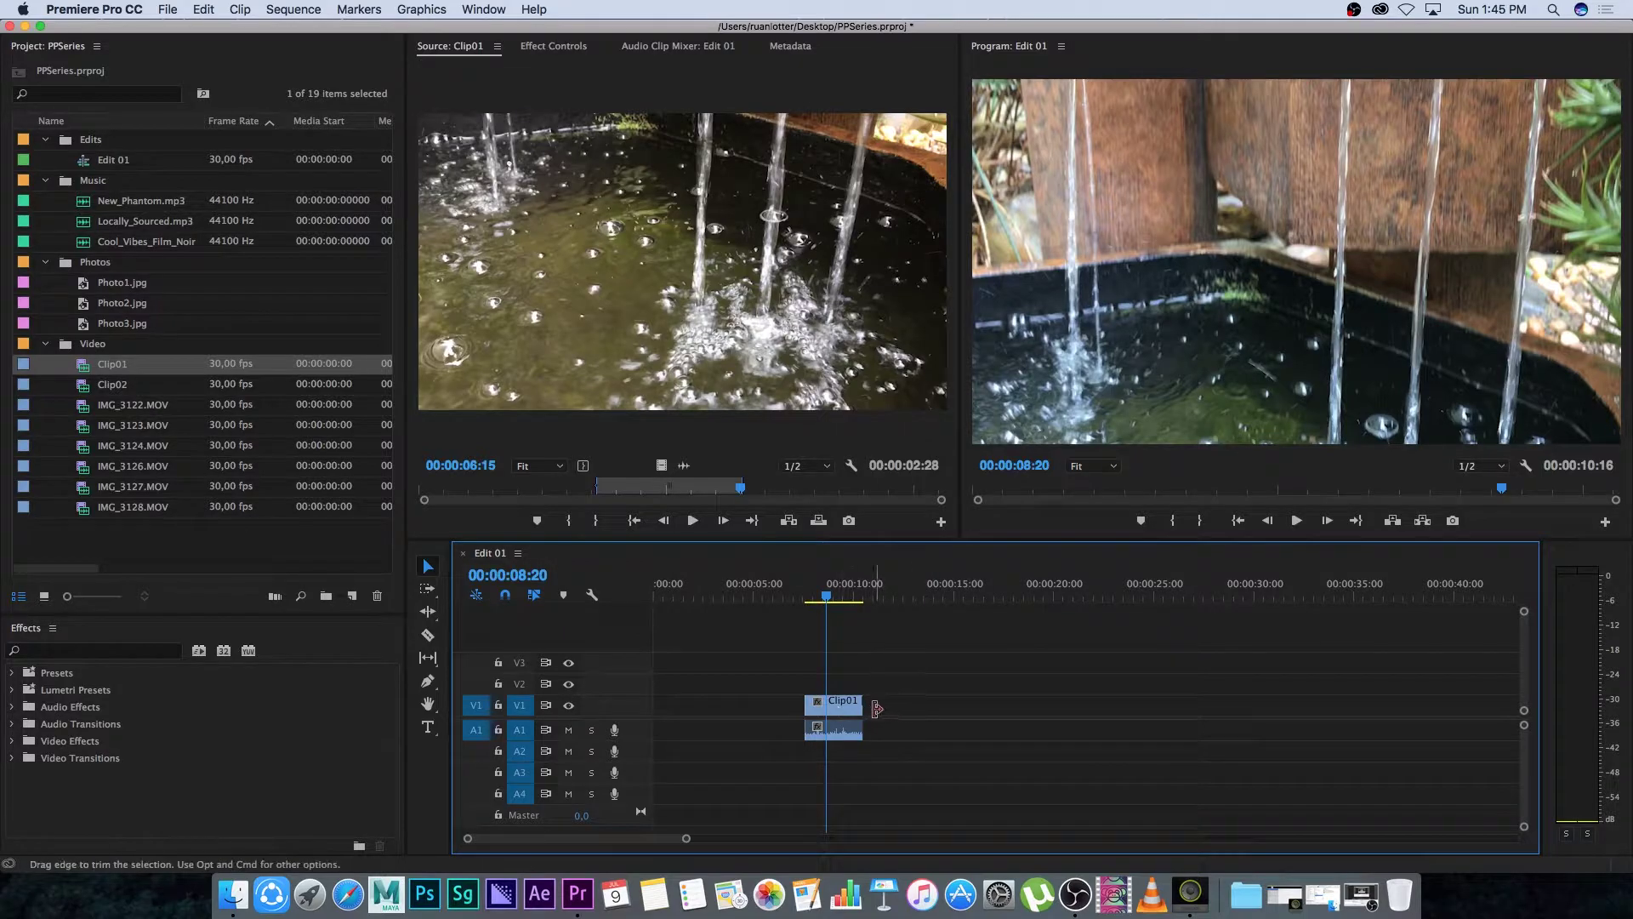
# Extend both ends of the trimmed Clip01 on the timeline to restore its full source length.
pyautogui.moveTo(686, 838)
pyautogui.mouseDown()
pyautogui.moveTo(628, 839)
pyautogui.moveTo(714, 841)
pyautogui.moveTo(658, 841)
pyautogui.moveTo(689, 840)
pyautogui.mouseUp()
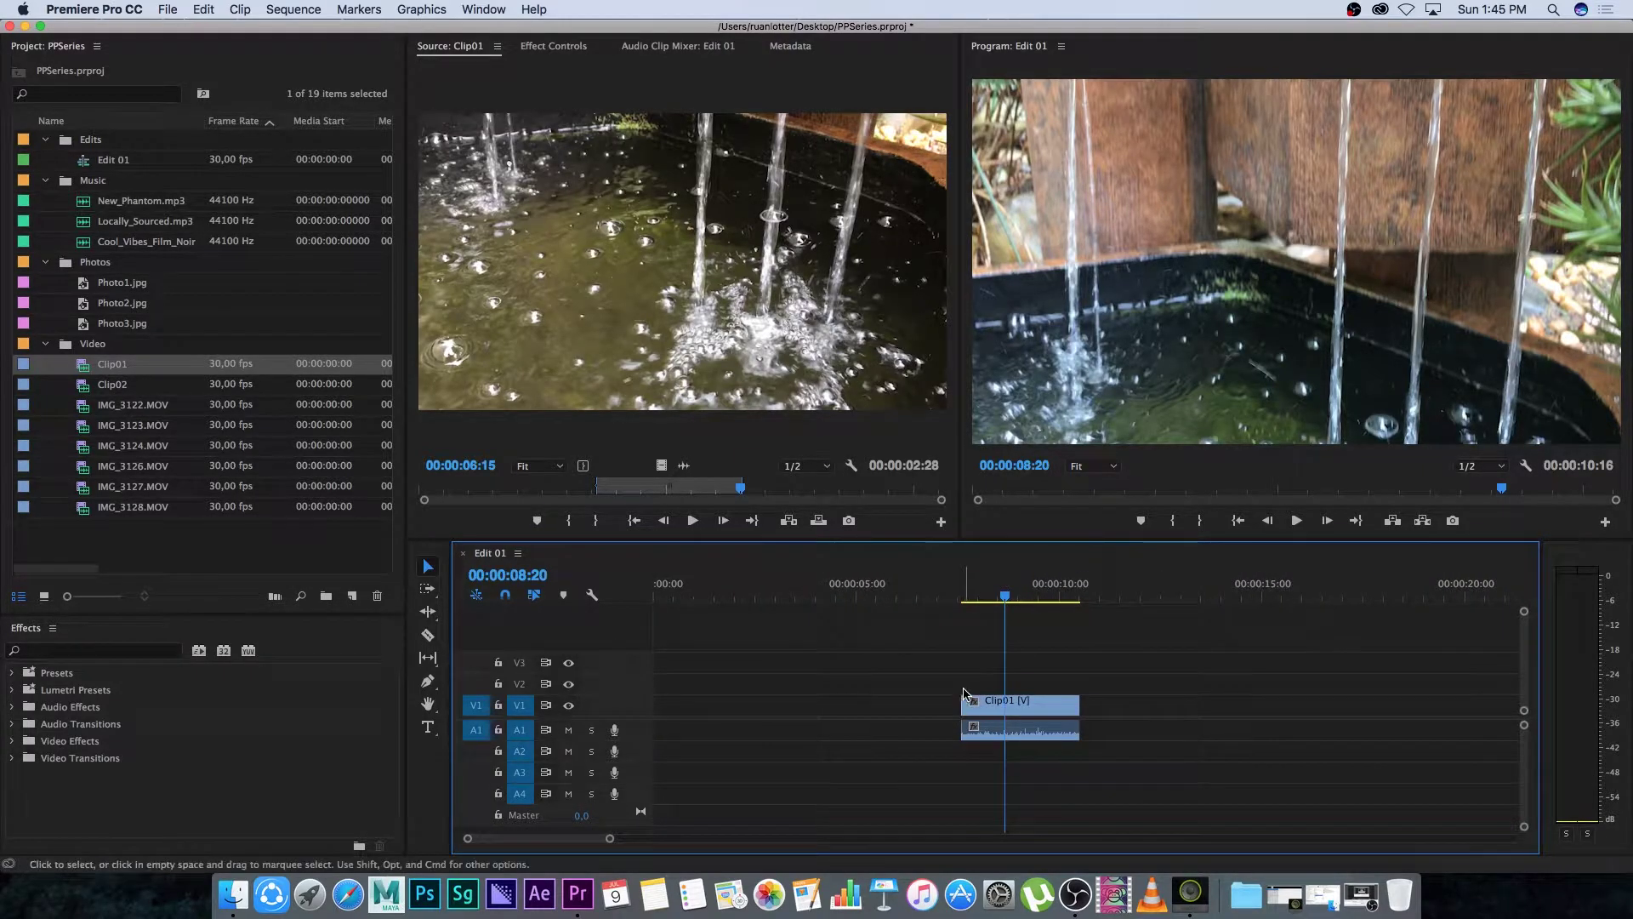
pyautogui.moveTo(965, 705); pyautogui.dragTo(815, 704)
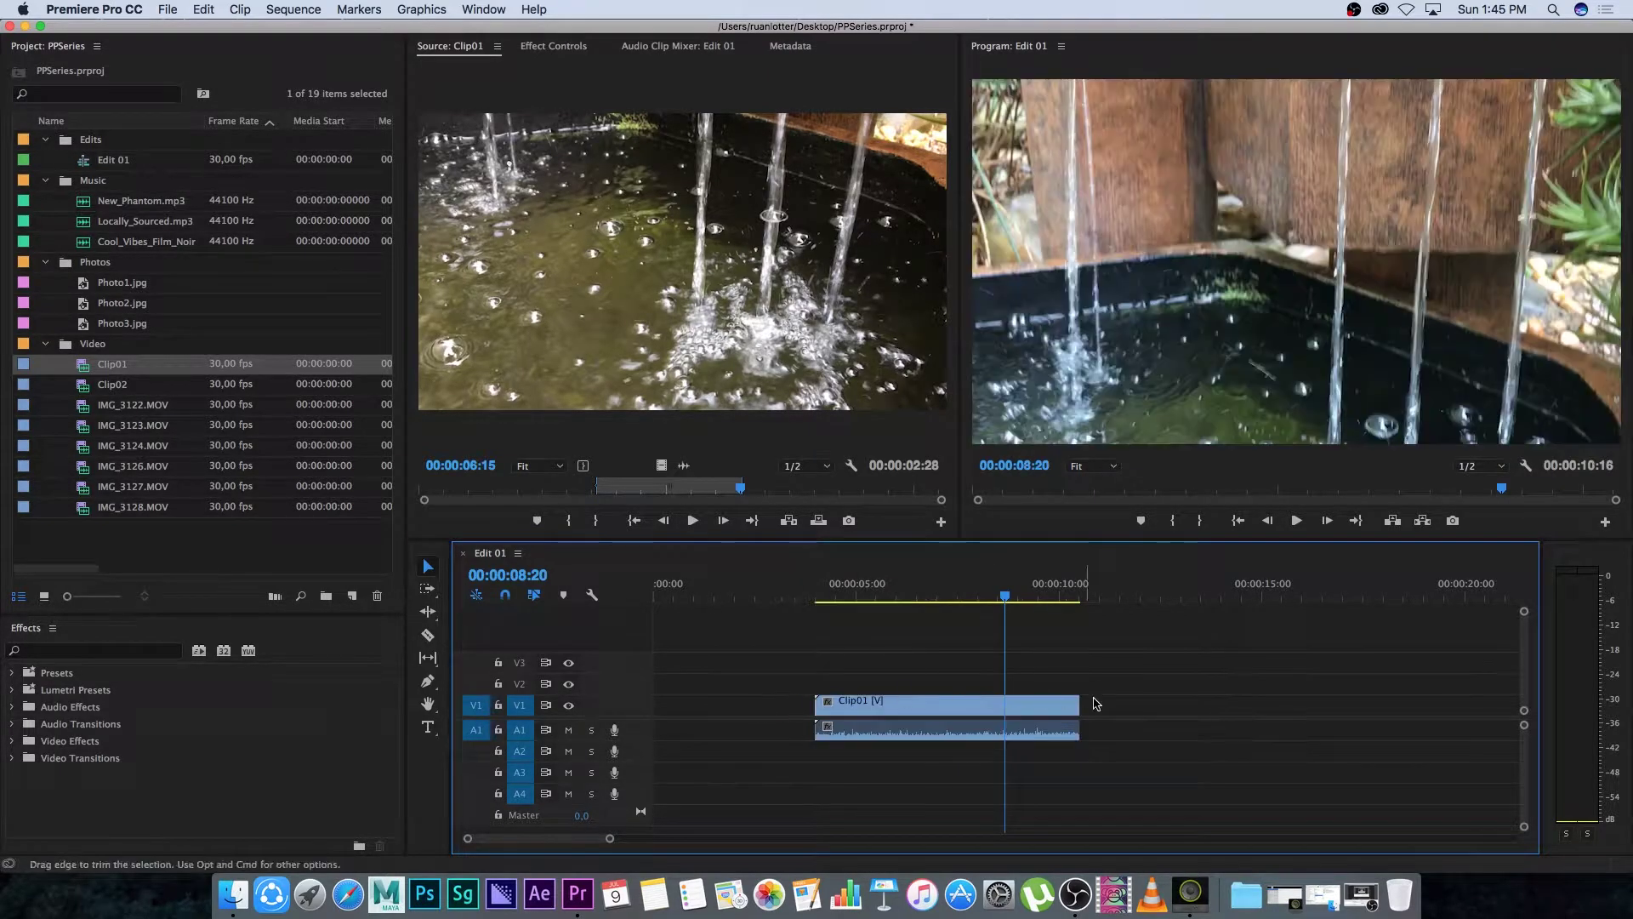
pyautogui.moveTo(1079, 704); pyautogui.dragTo(1244, 704)
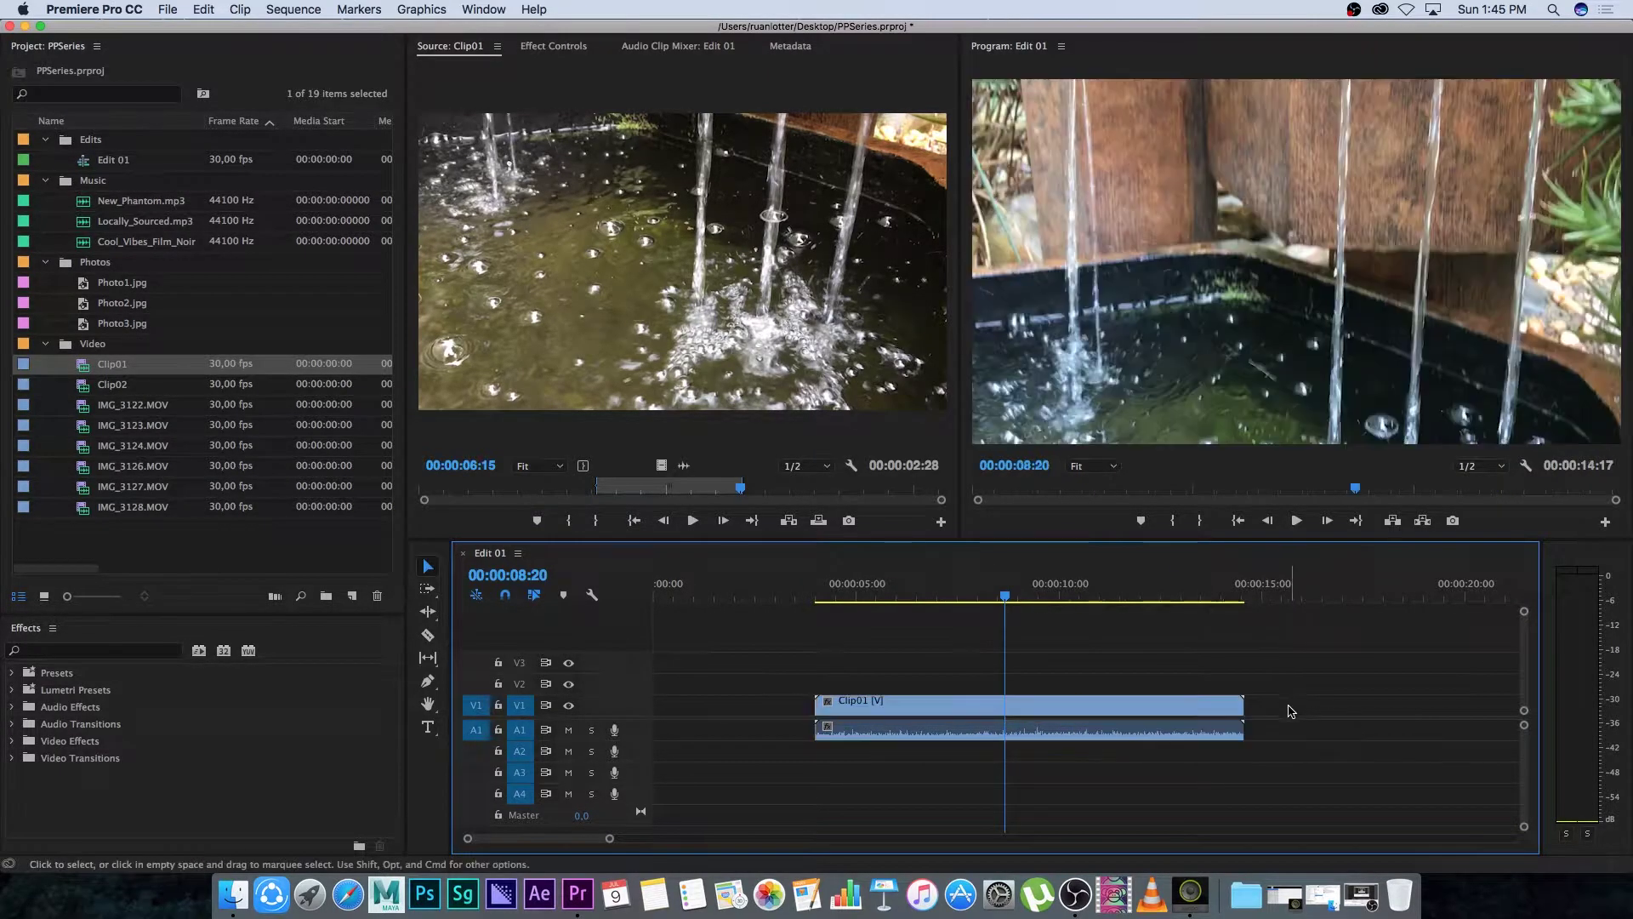
# Scrub through the extended Clip01, then move it with its linked audio to start at about 2 seconds.
pyautogui.click(828, 595)
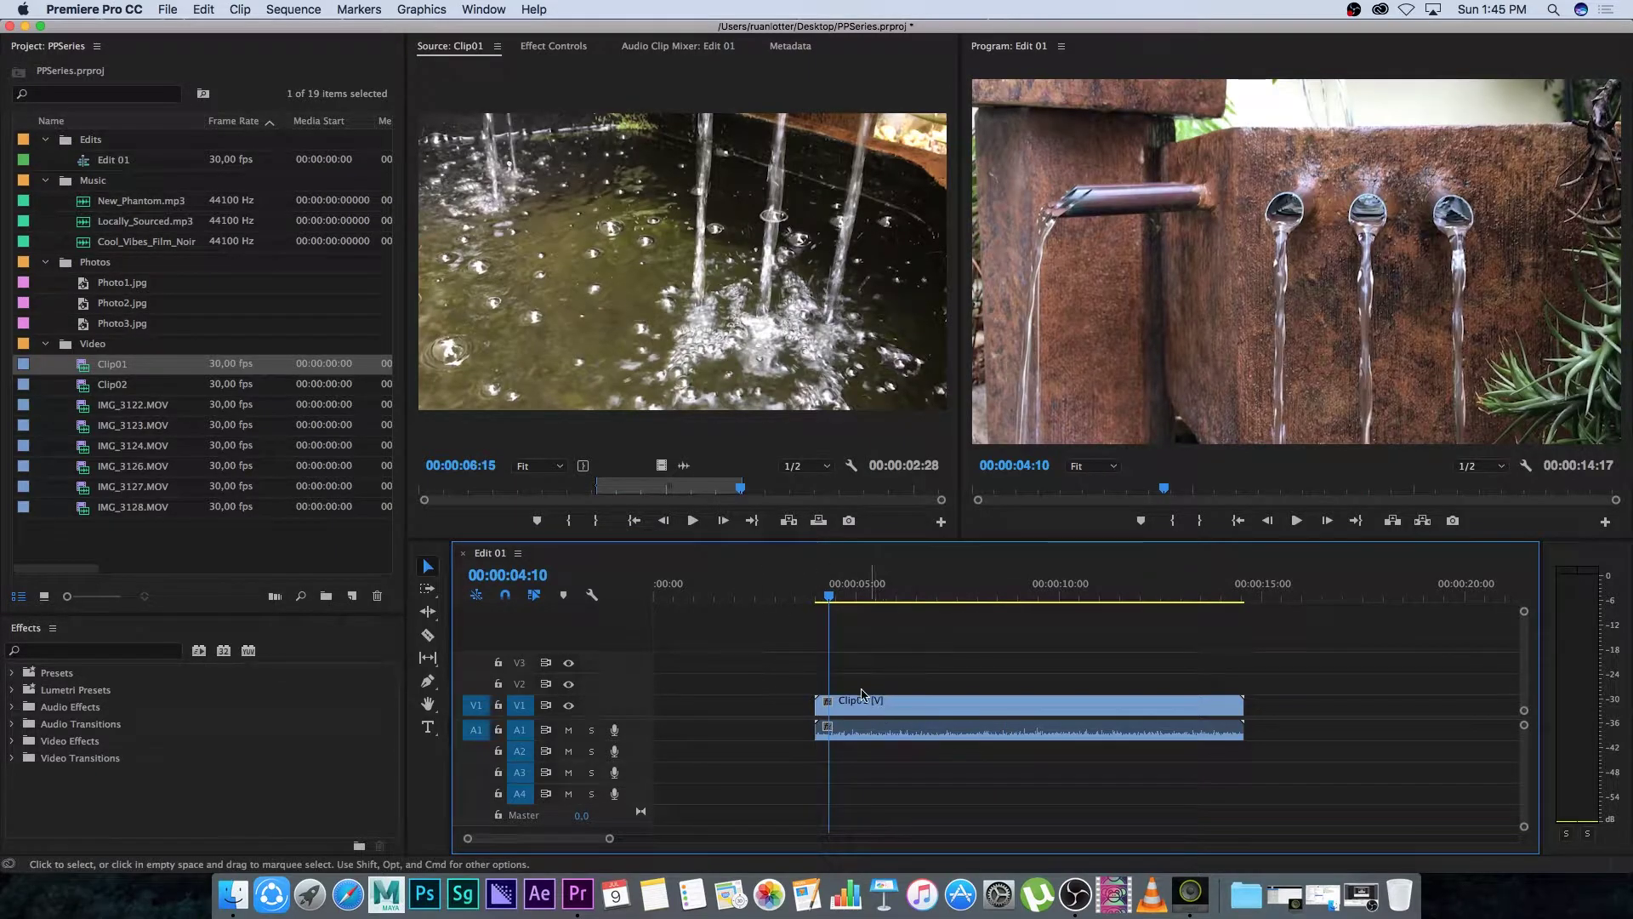
pyautogui.moveTo(855, 595); pyautogui.dragTo(940, 595)
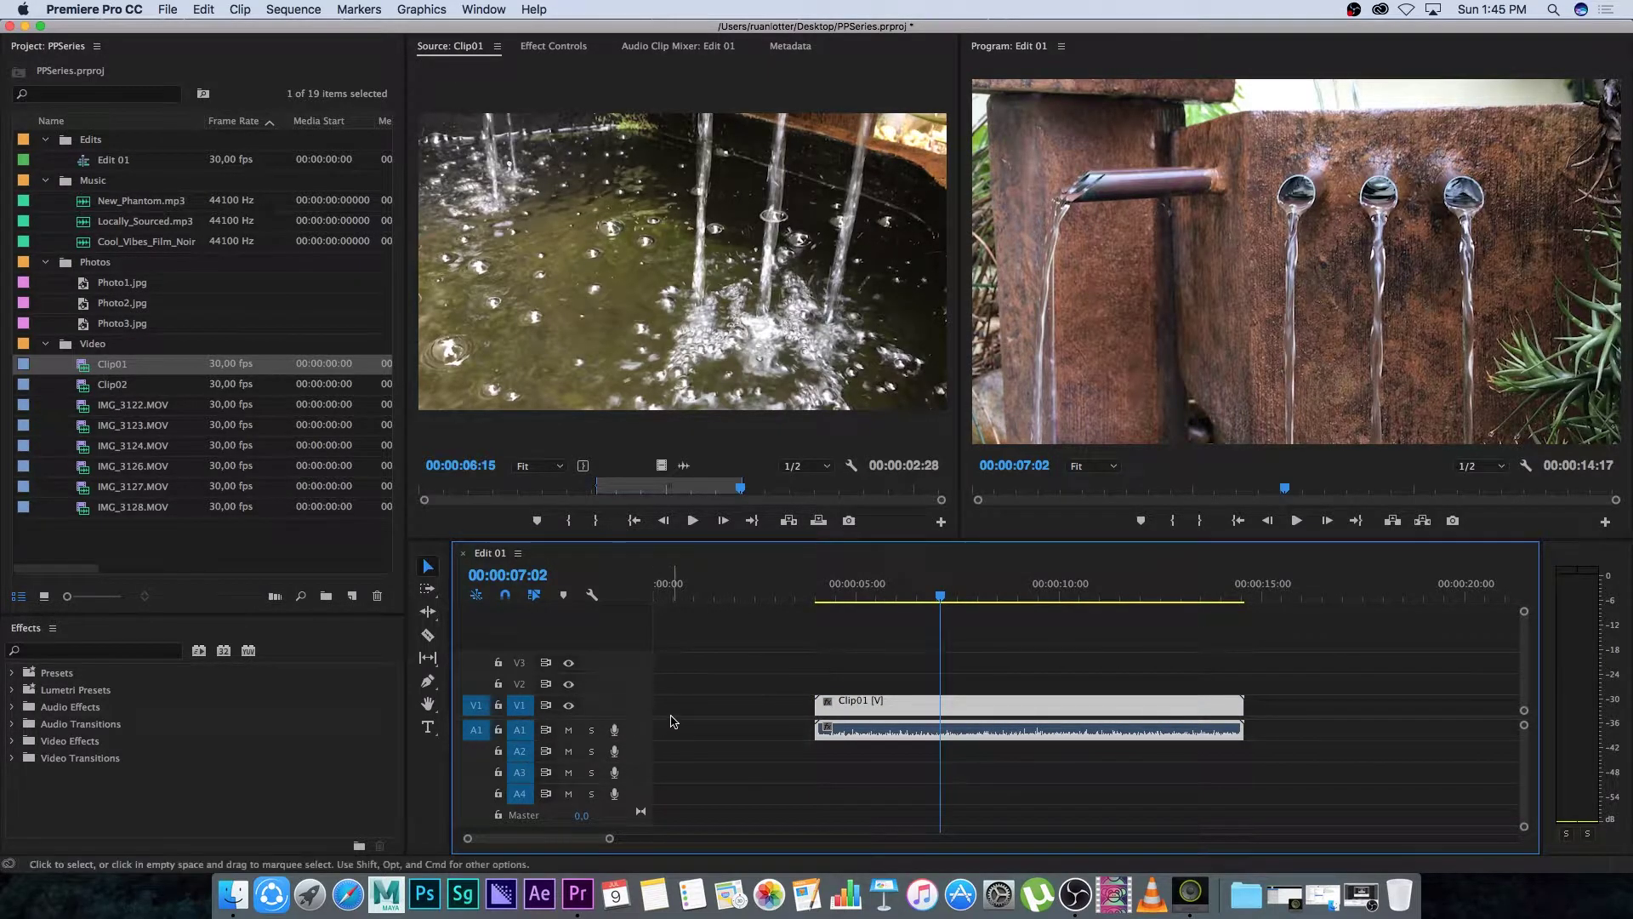
pyautogui.click(831, 663)
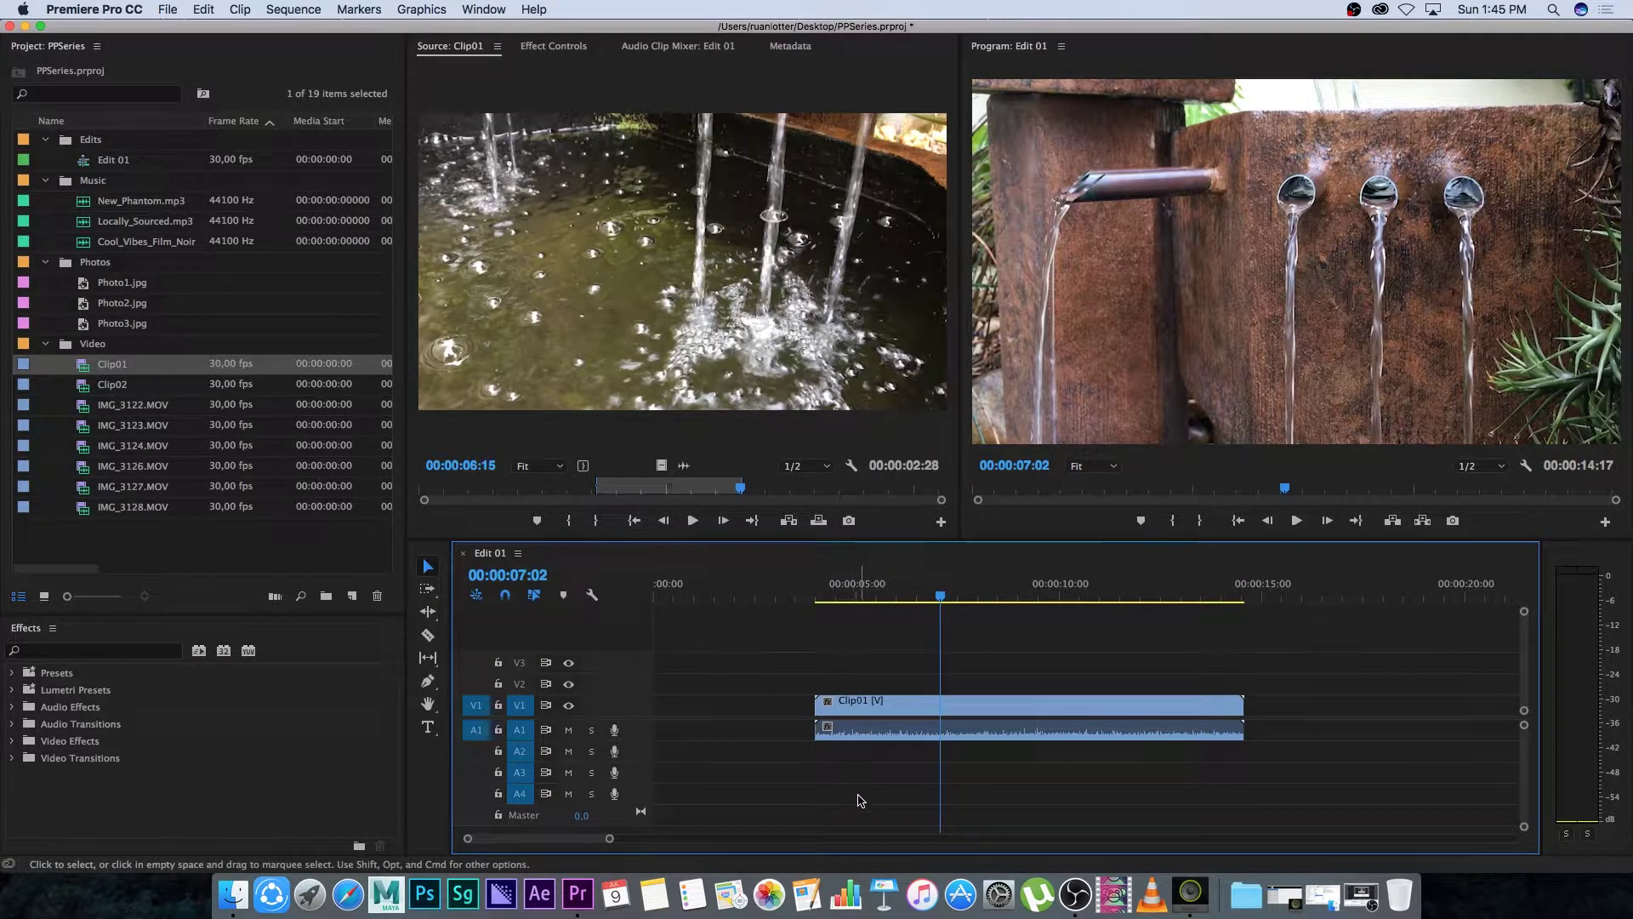
pyautogui.moveTo(981, 711); pyautogui.dragTo(862, 704)
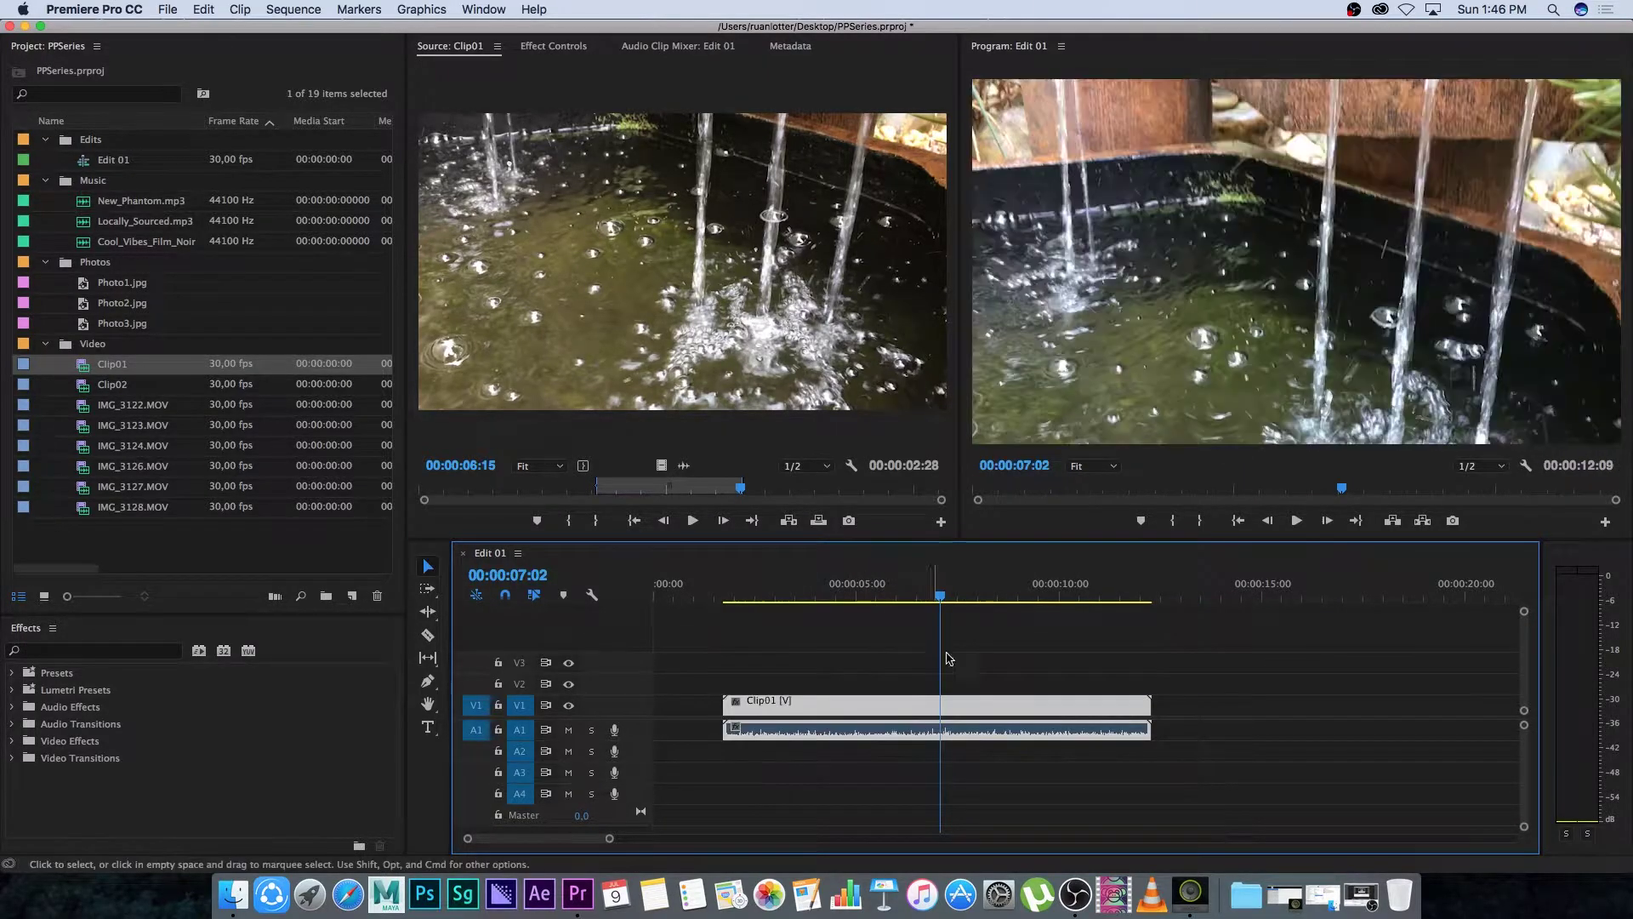
# Unlink Clip01's video from its audio on the timeline and check that the audio selects separately.
pyautogui.rightClick(873, 711)
pyautogui.click(942, 349)
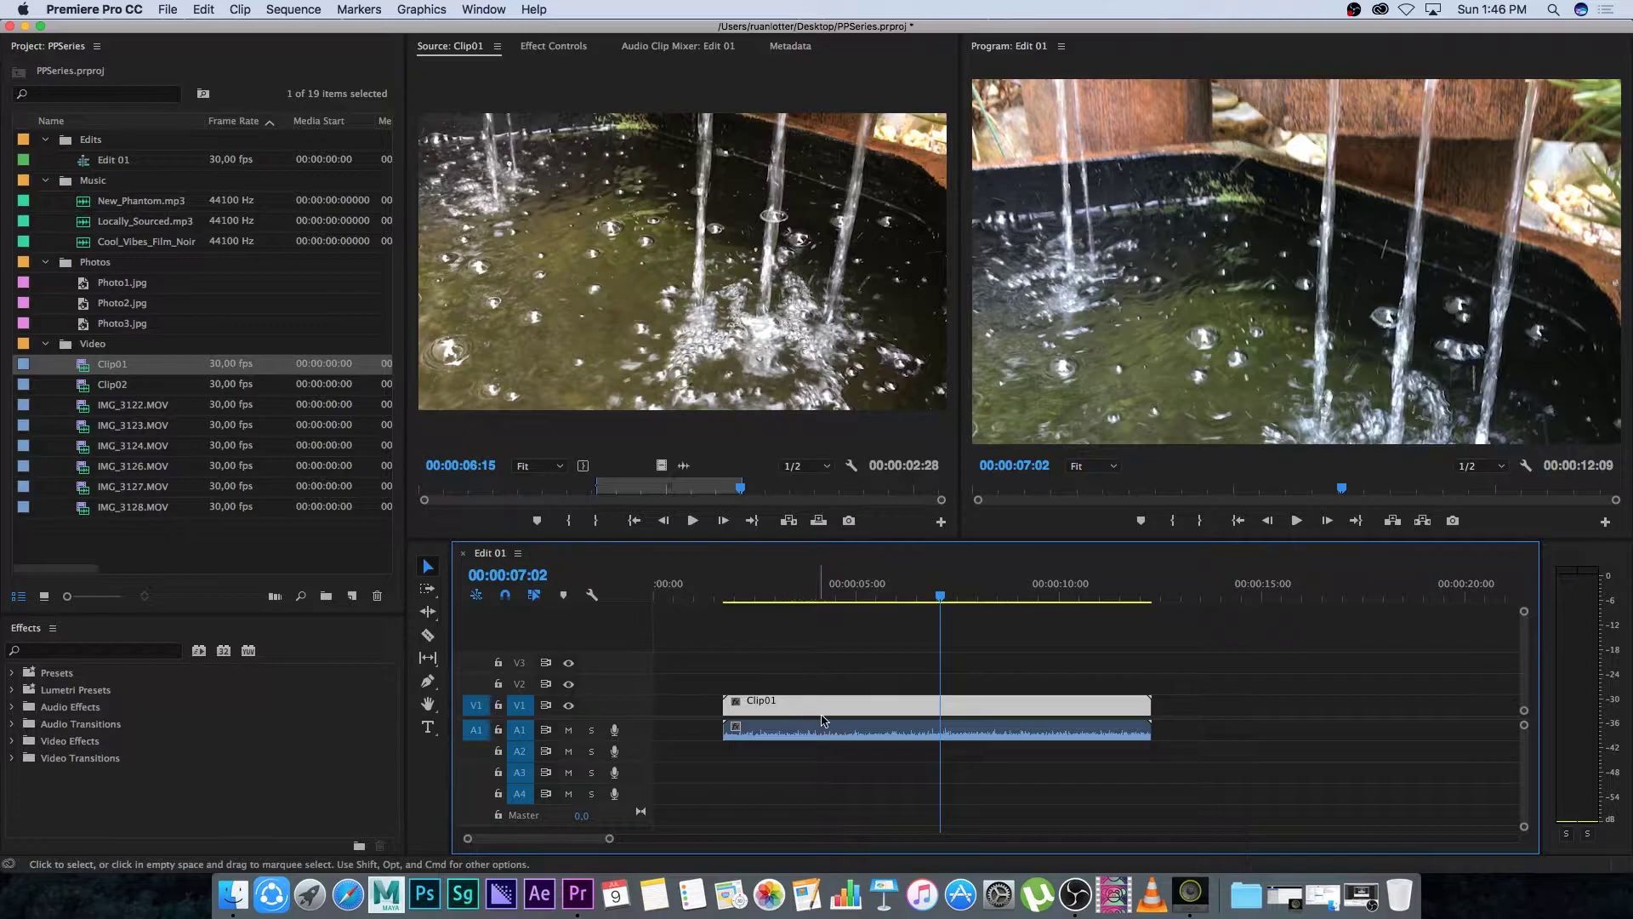
pyautogui.click(810, 734)
pyautogui.click(859, 778)
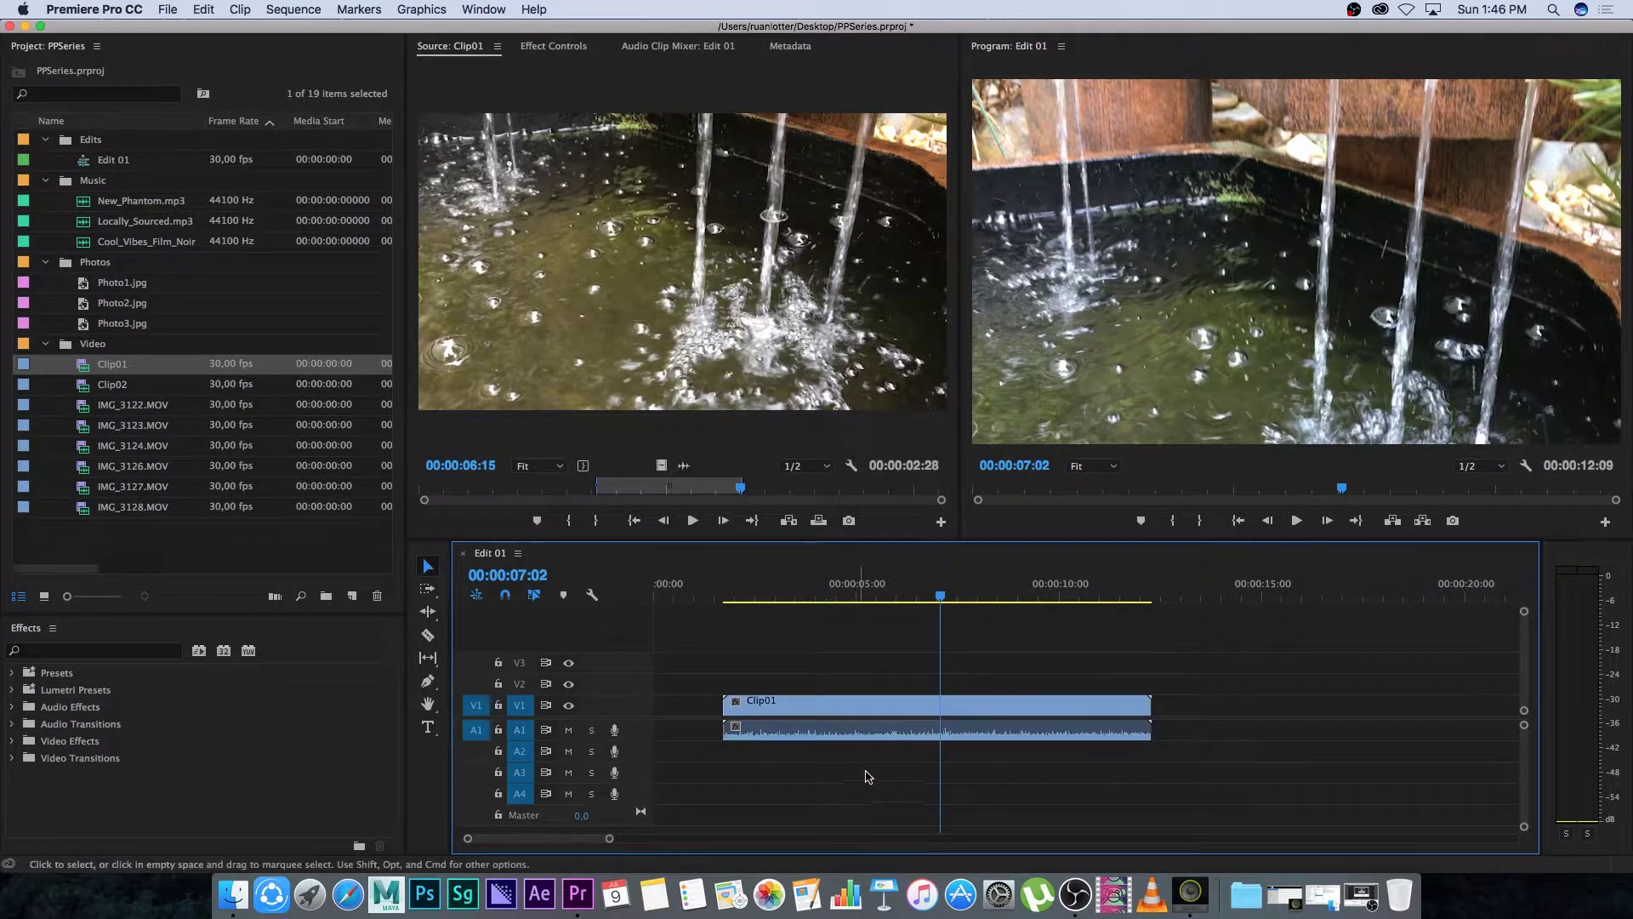
# Move the unlinked video and audio of Clip01 so that both start at about 3 seconds.
pyautogui.moveTo(829, 711); pyautogui.dragTo(1012, 707)
pyautogui.moveTo(887, 737); pyautogui.dragTo(857, 710)
# Open Clip01's unlinked audio in the Source Monitor and select only the audio portion on A1.
pyautogui.doubleClick(951, 738)
pyautogui.click(854, 751)
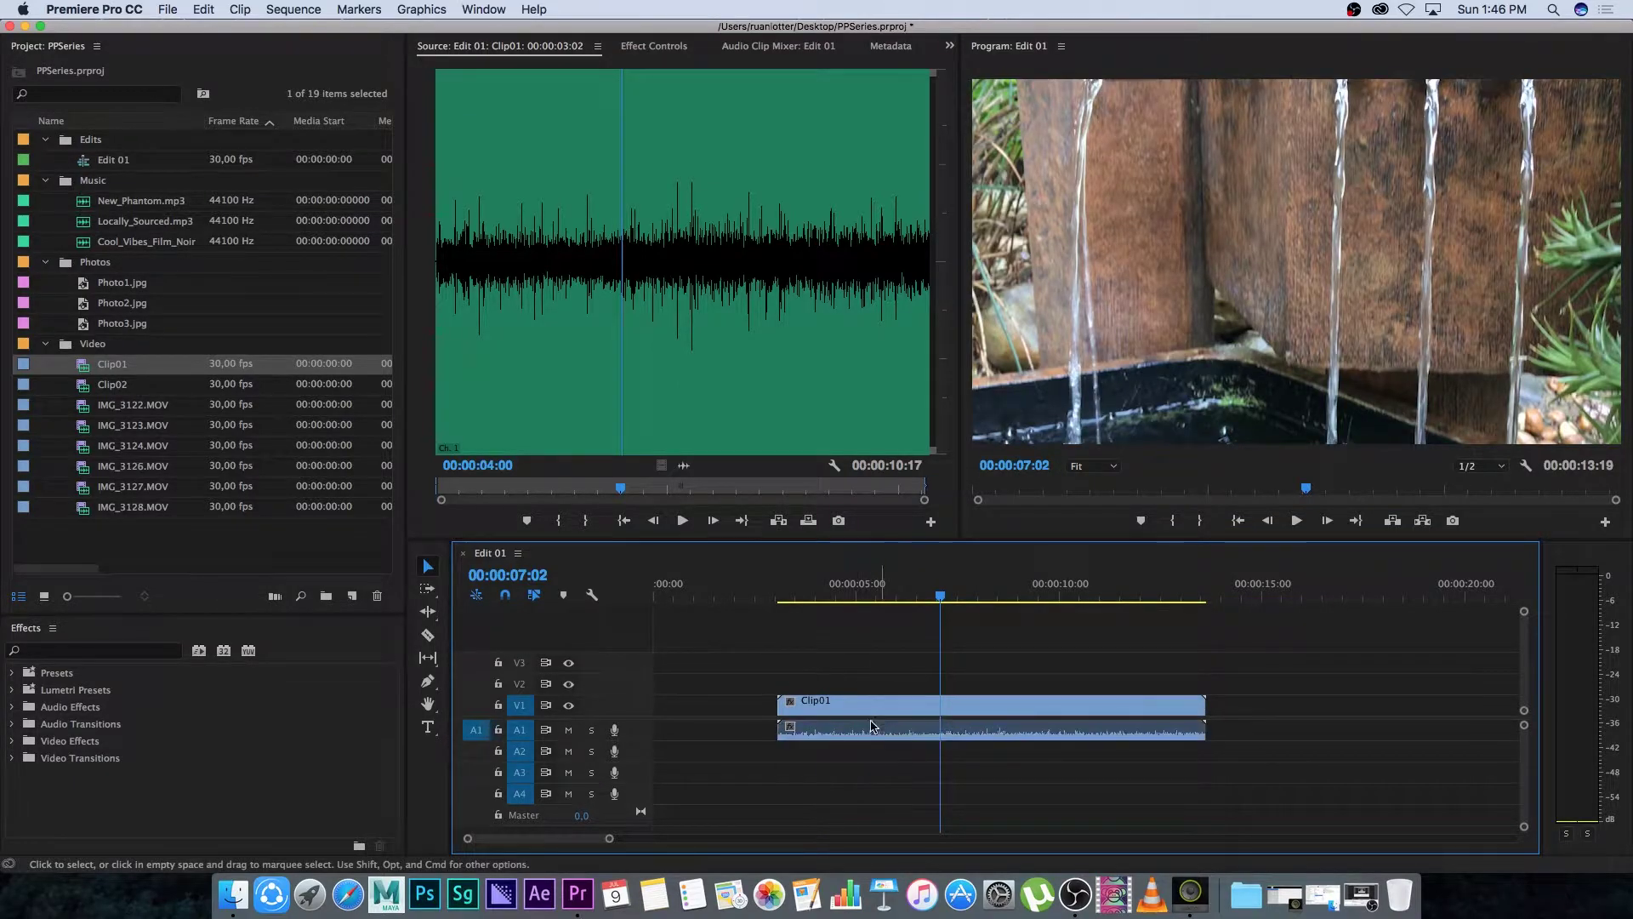
pyautogui.click(859, 736)
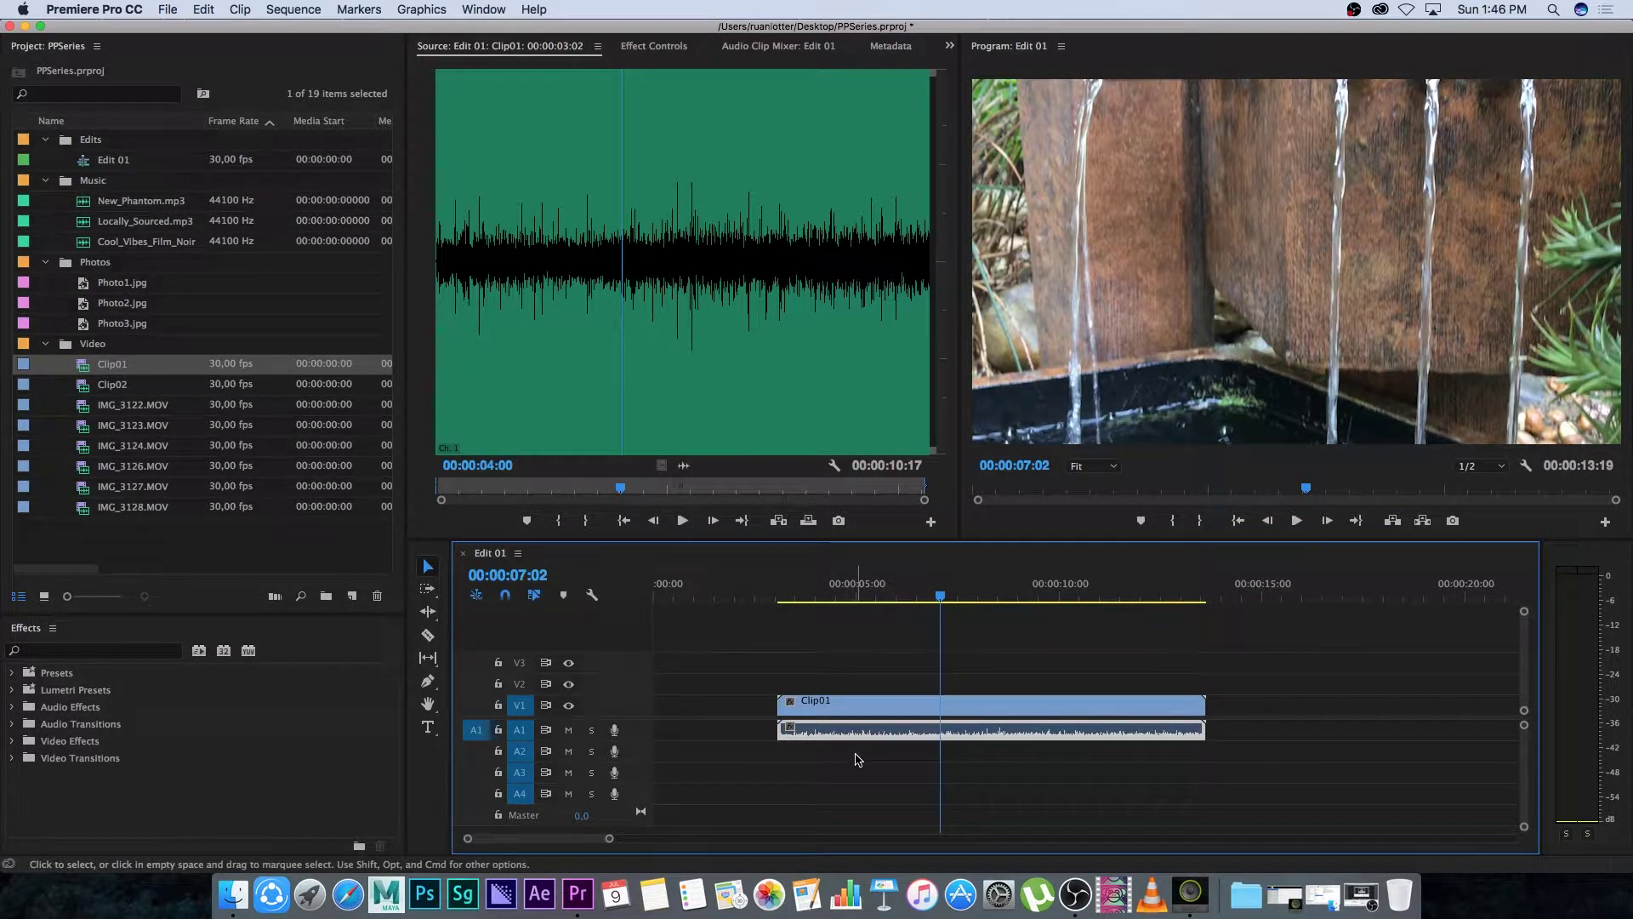
# Delete Clip01's unlinked audio and then its remaining video from the timeline.
pyautogui.press('Delete')
pyautogui.moveTo(940, 595); pyautogui.dragTo(895, 597)
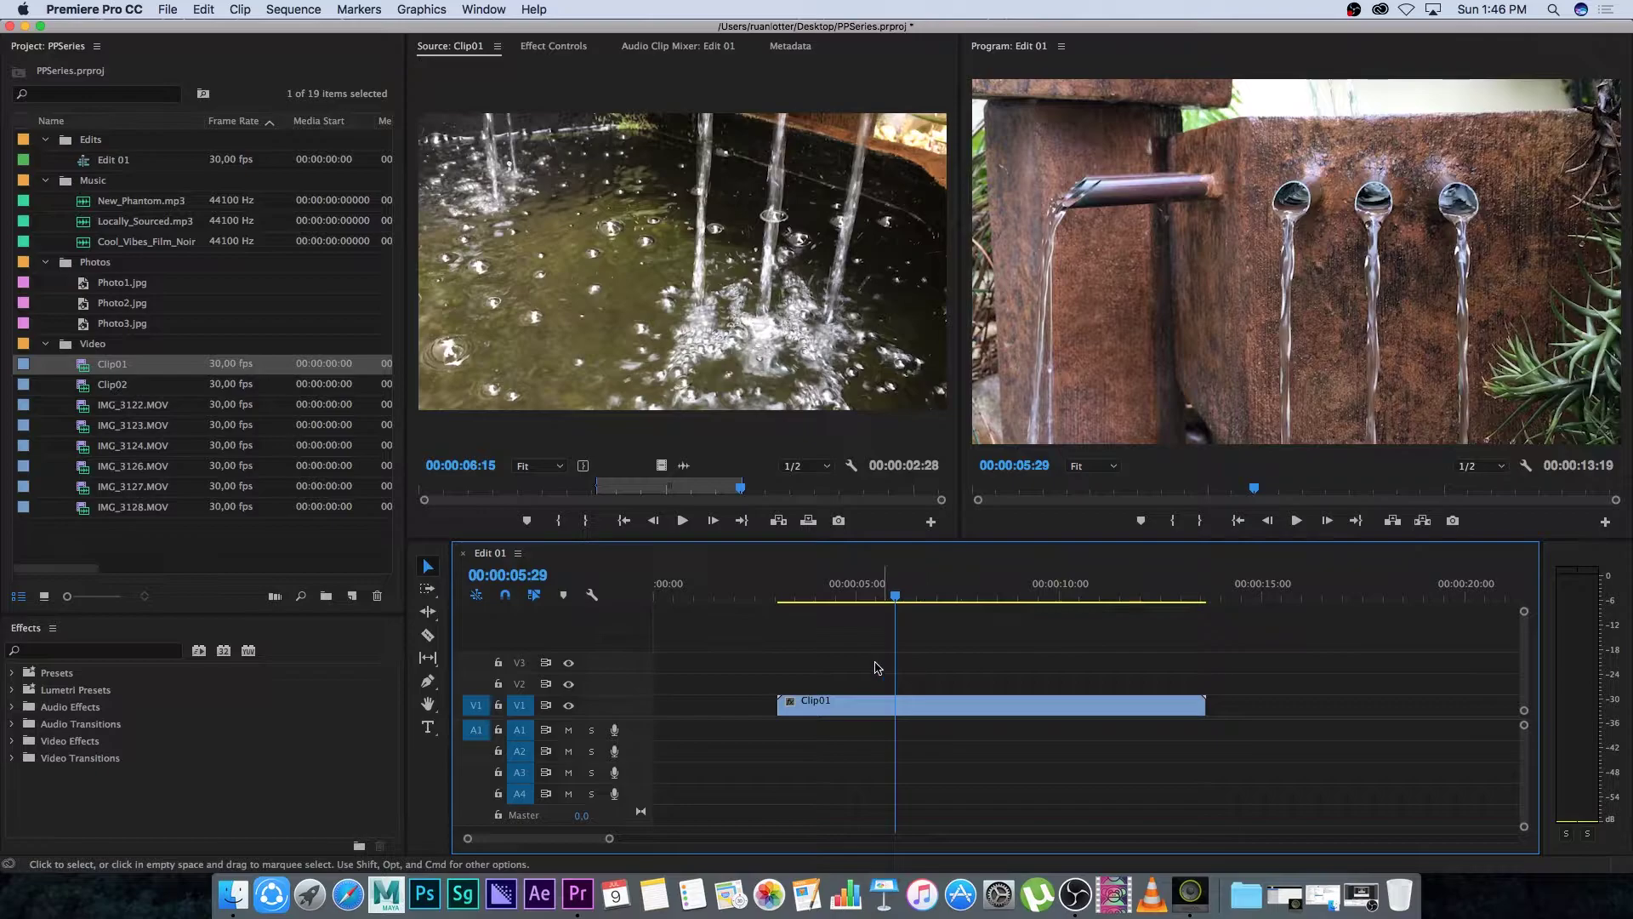
pyautogui.moveTo(934, 657); pyautogui.dragTo(968, 713)
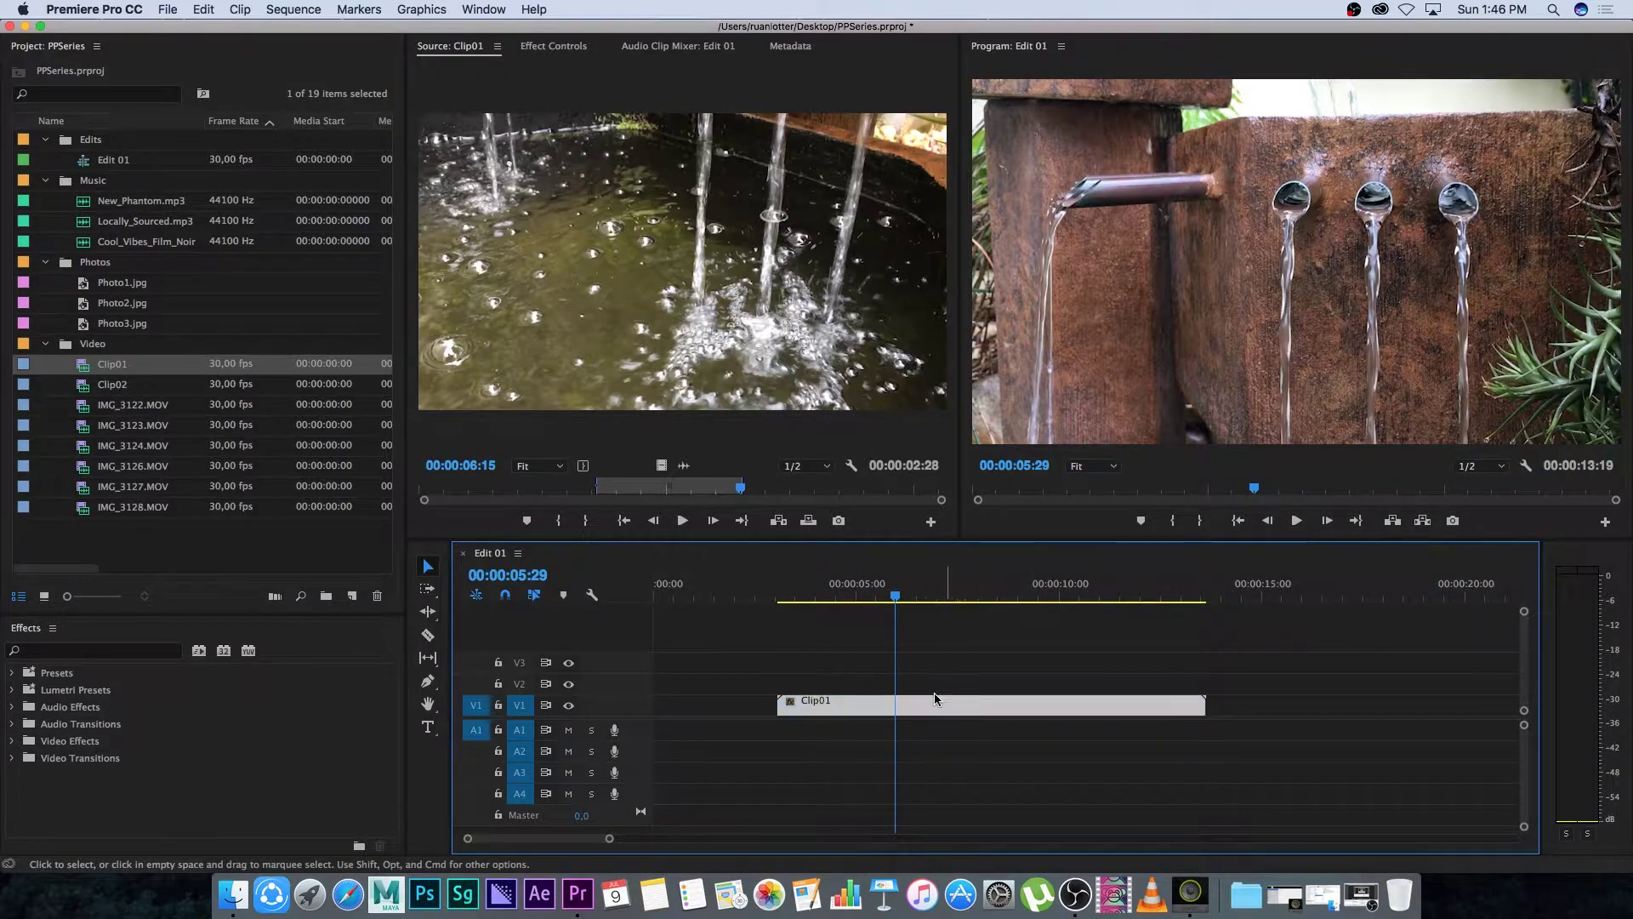
pyautogui.press('Delete')
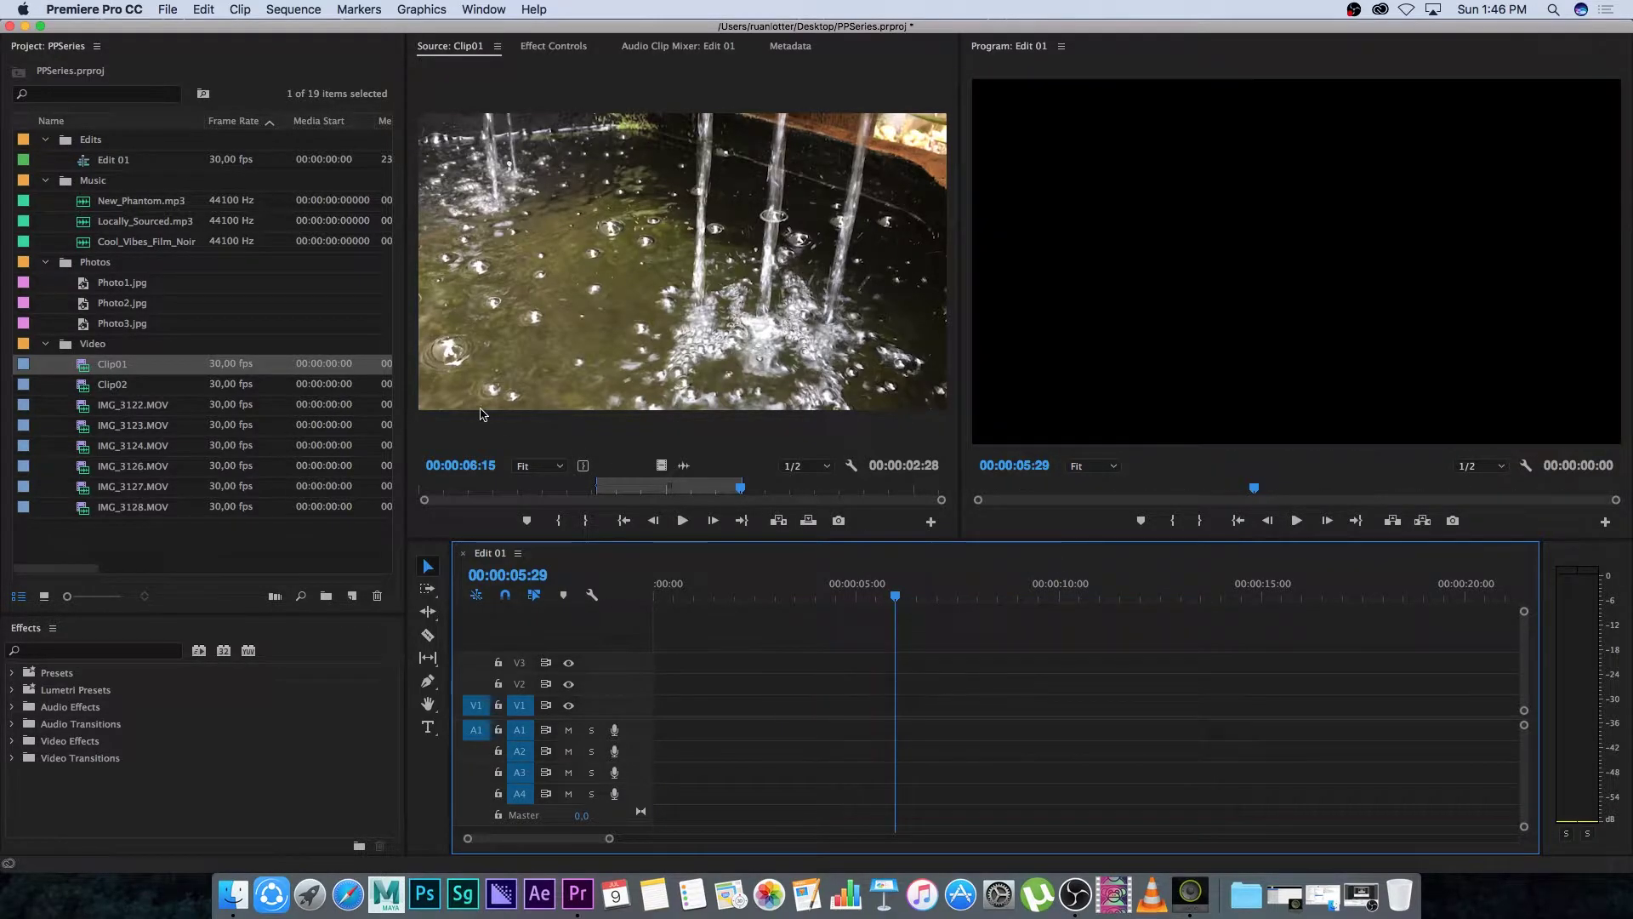
# Add only the video of Clip01's In–Out range to V1 at about 3.7 seconds and only its audio to A1 at about 8.3 seconds.
pyautogui.click(627, 440)
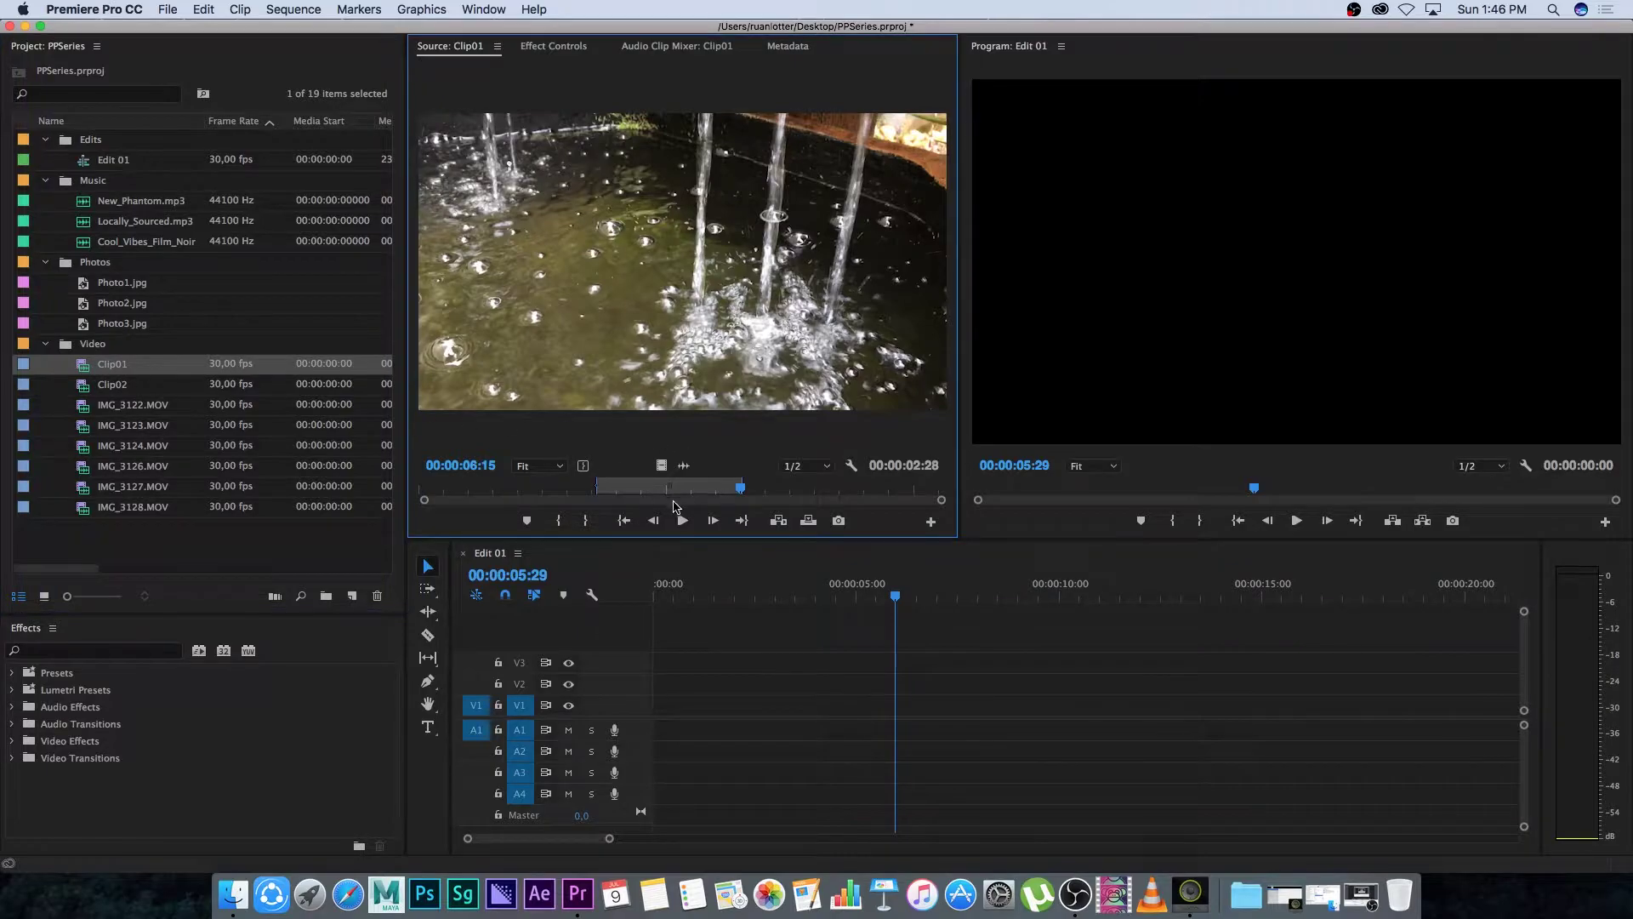
pyautogui.moveTo(739, 488); pyautogui.dragTo(601, 489)
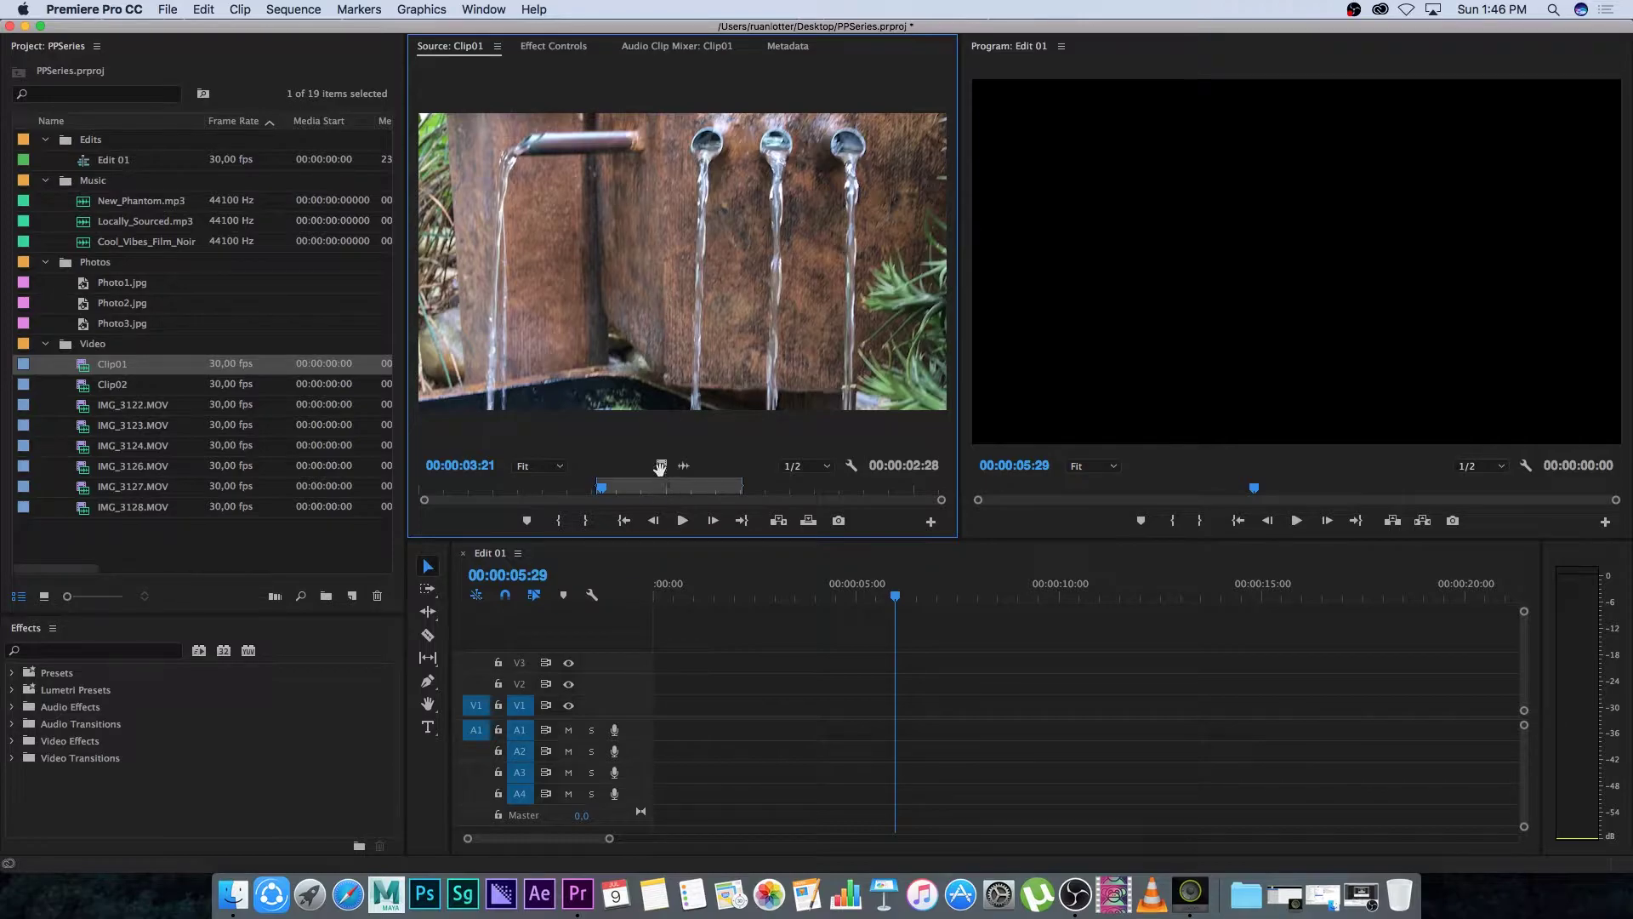
pyautogui.moveTo(739, 582); pyautogui.dragTo(811, 707)
pyautogui.moveTo(890, 596); pyautogui.dragTo(850, 590)
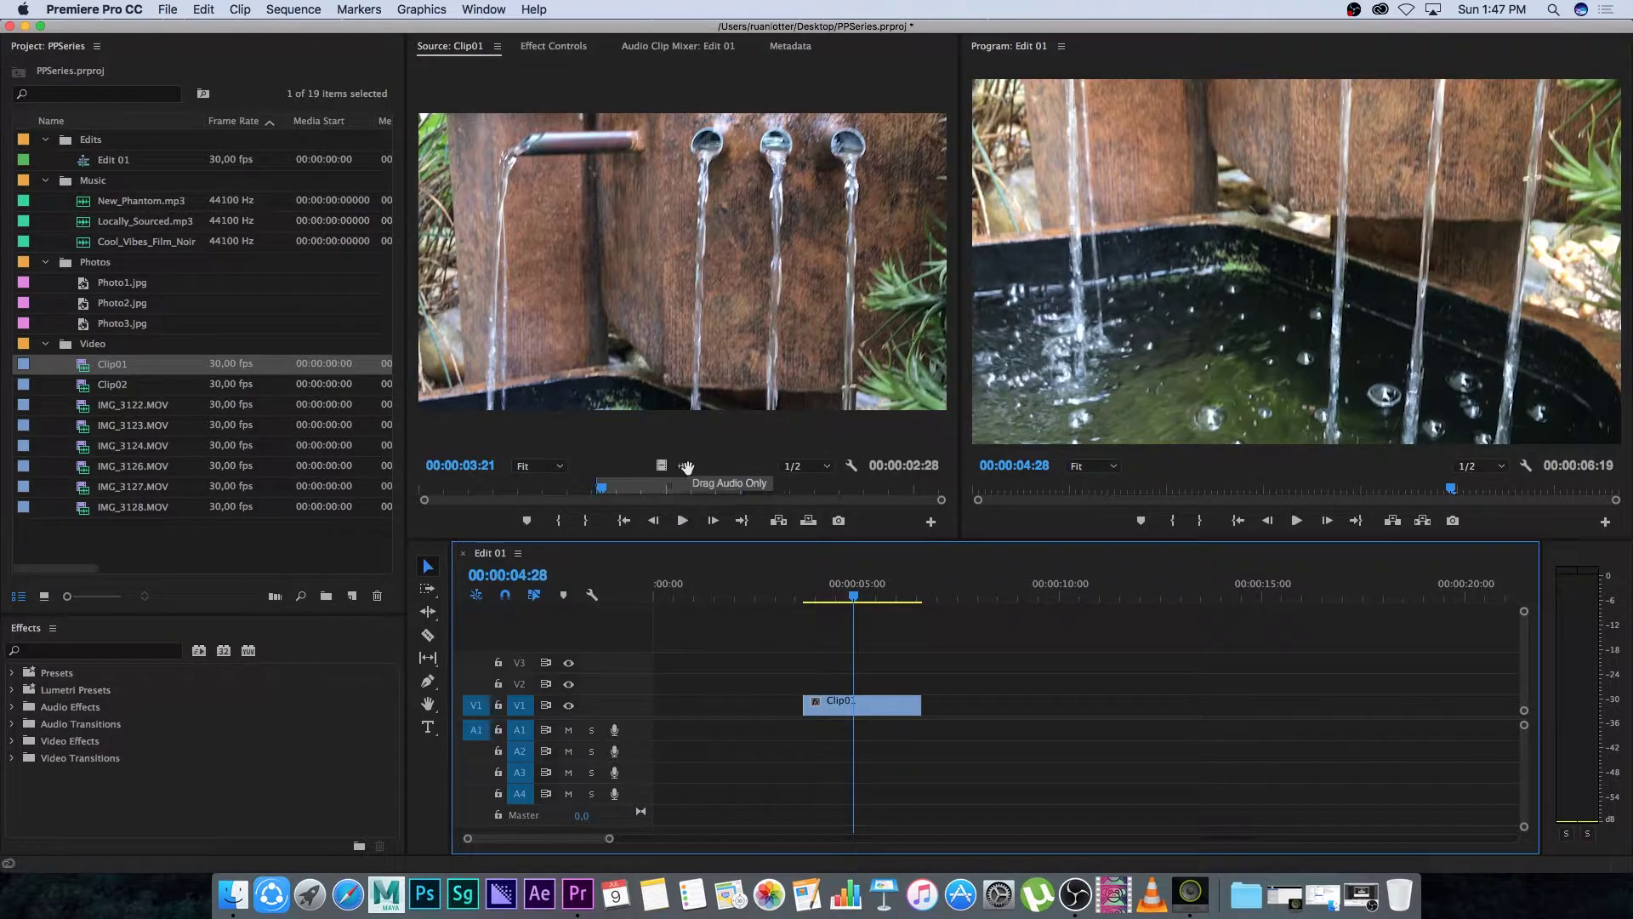
pyautogui.moveTo(683, 466); pyautogui.dragTo(1025, 737)
pyautogui.moveTo(1007, 587)
pyautogui.mouseDown()
pyautogui.moveTo(1044, 587)
pyautogui.moveTo(1018, 587)
pyautogui.mouseUp()
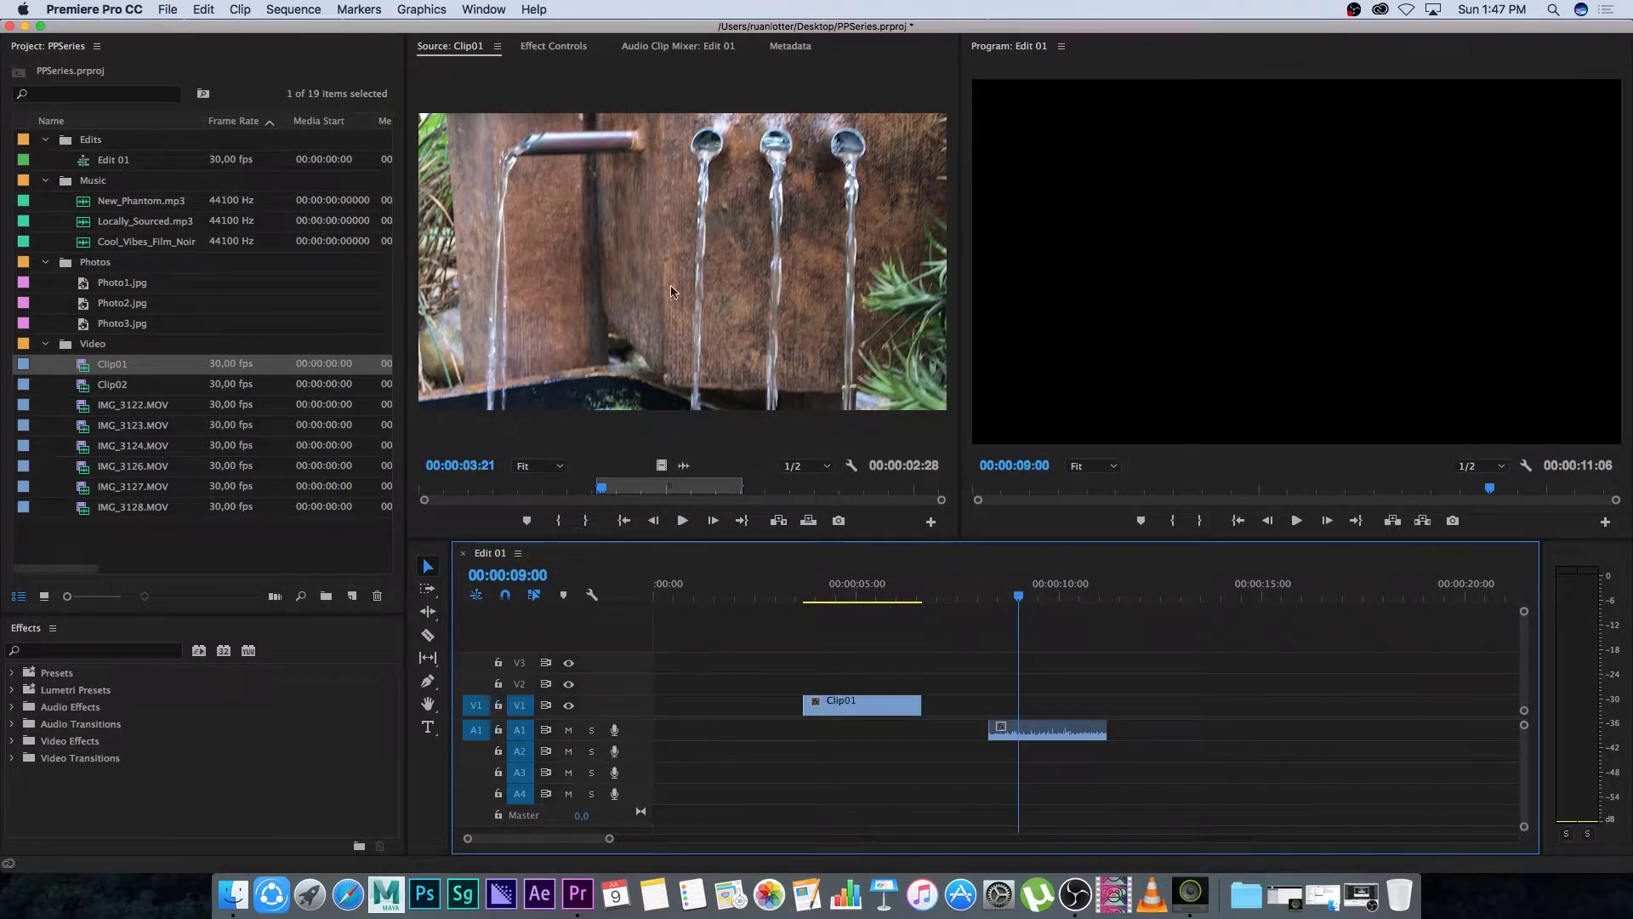
# Add Clip01's In–Out range with both video and audio after the audio-only piece, and delete all clips from the timeline.
pyautogui.click(647, 258)
pyautogui.moveTo(1145, 541); pyautogui.dragTo(1182, 721)
pyautogui.moveTo(1162, 586); pyautogui.dragTo(1254, 589)
pyautogui.moveTo(1325, 643); pyautogui.dragTo(748, 765)
pyautogui.press('Delete')
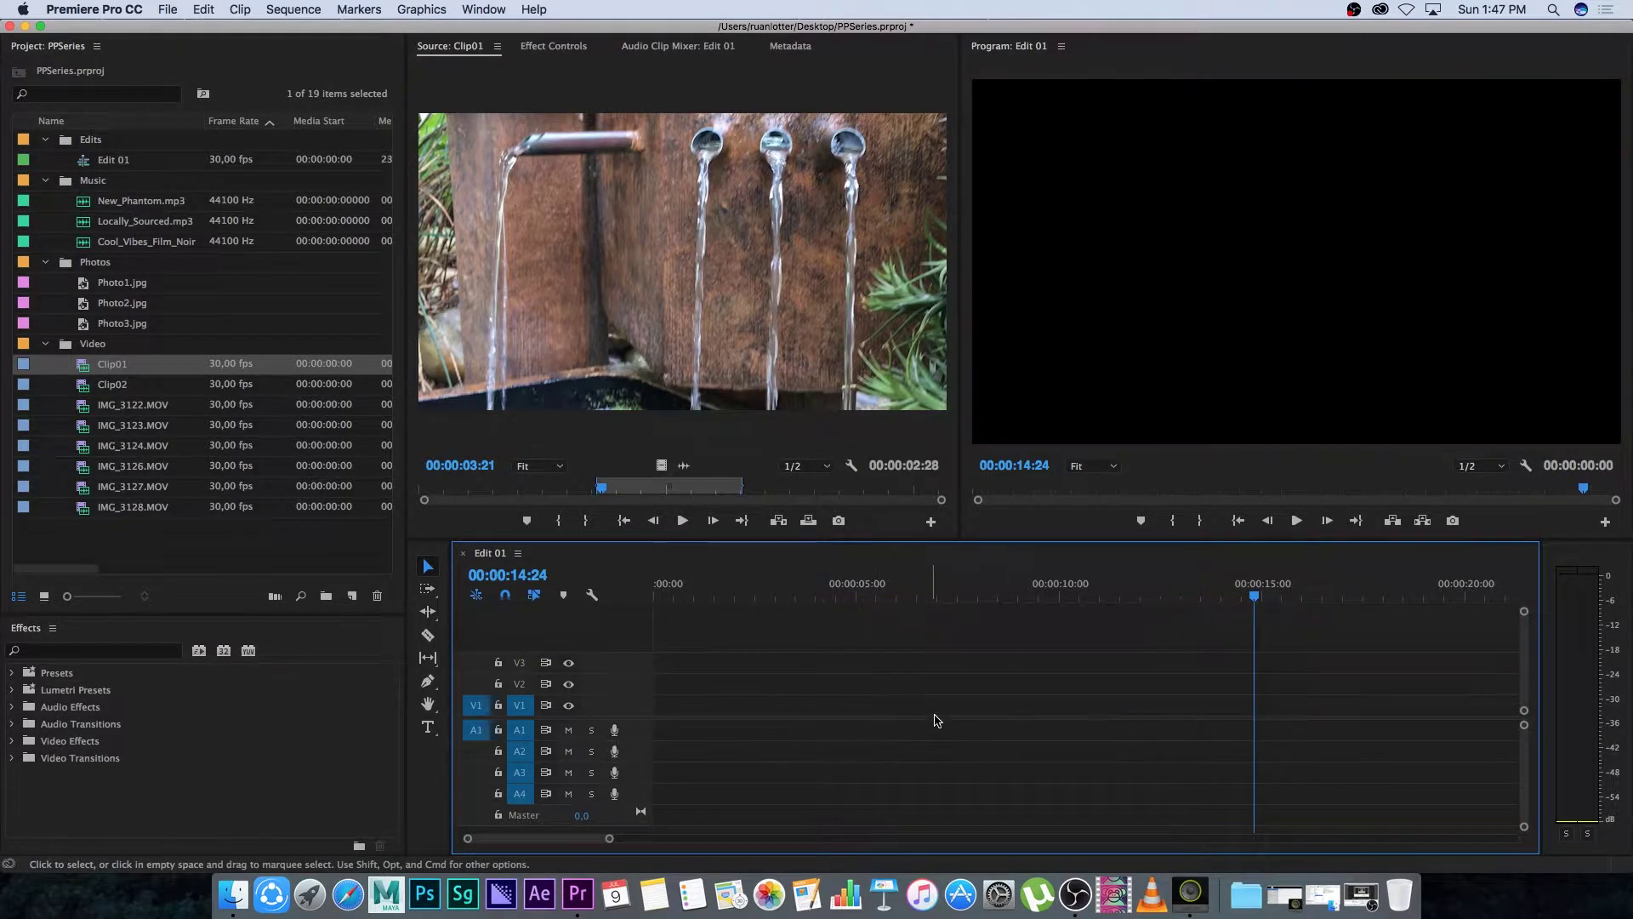
# Add the full Clip02 to V1 and A1 starting at about 1.3 seconds and play part of it.
pyautogui.click(83, 390)
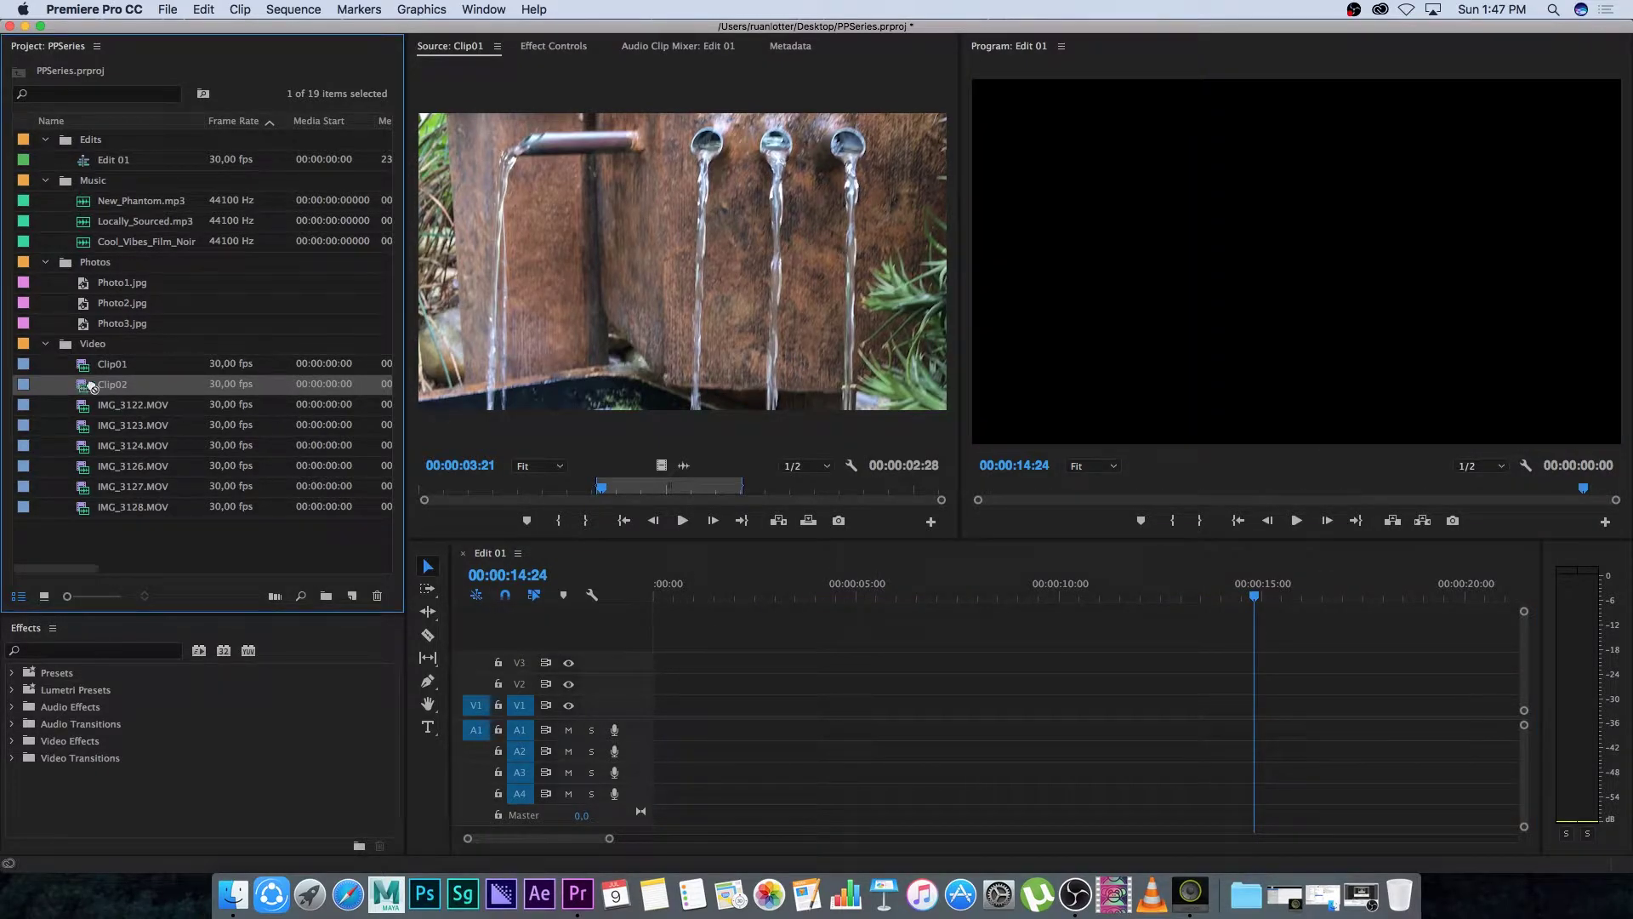
pyautogui.moveTo(768, 587); pyautogui.dragTo(1026, 713)
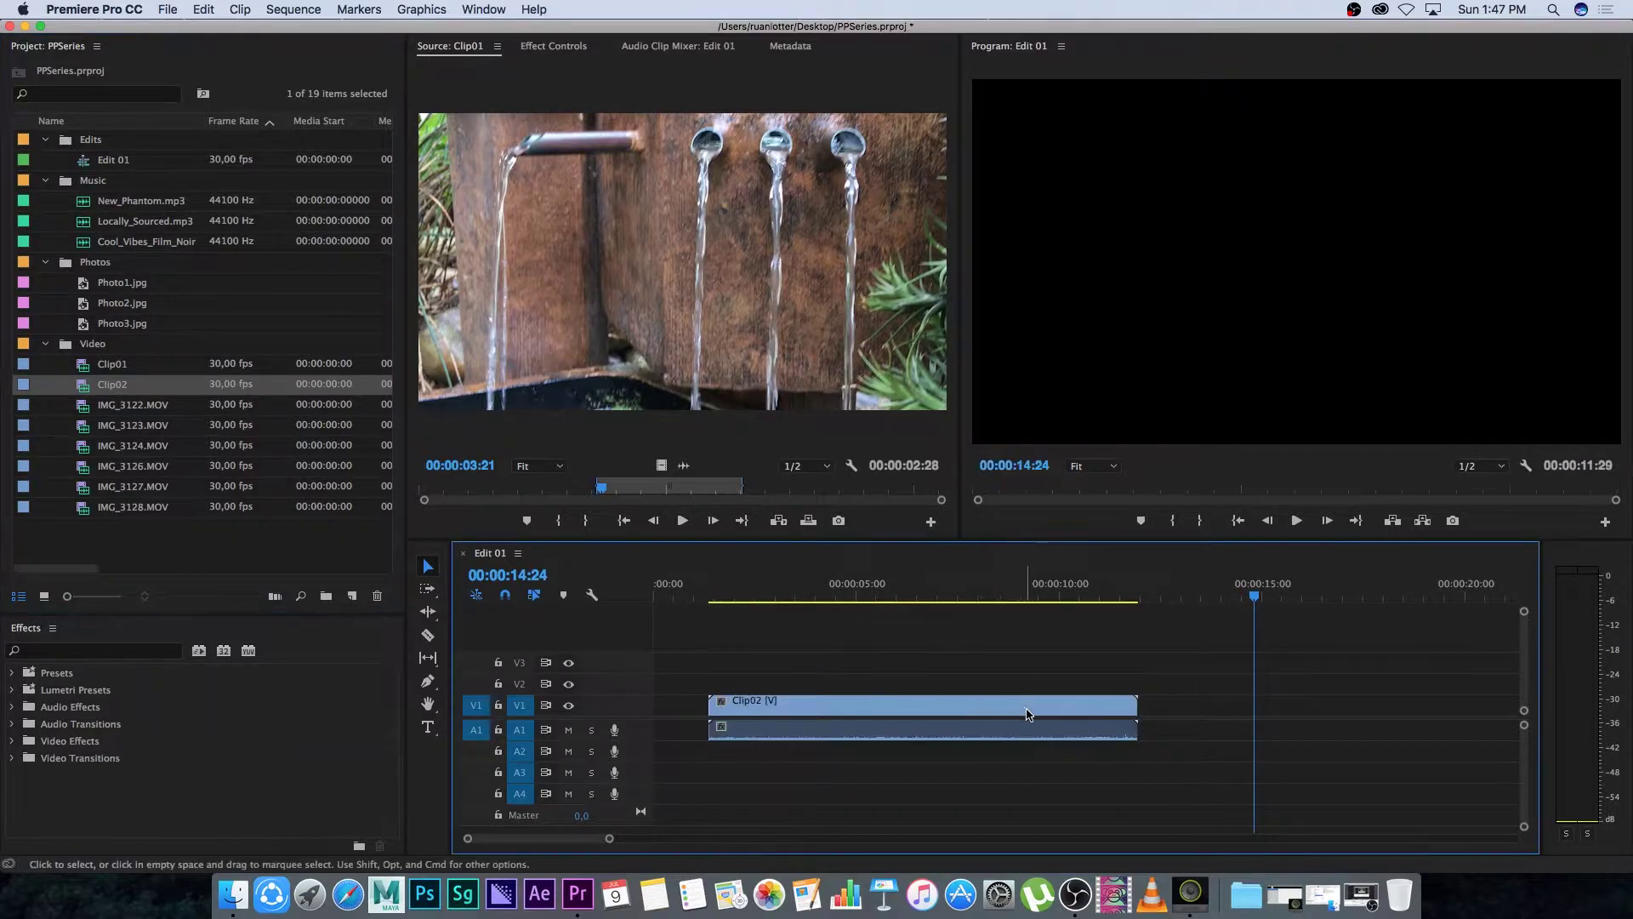
pyautogui.moveTo(1013, 596); pyautogui.dragTo(913, 598)
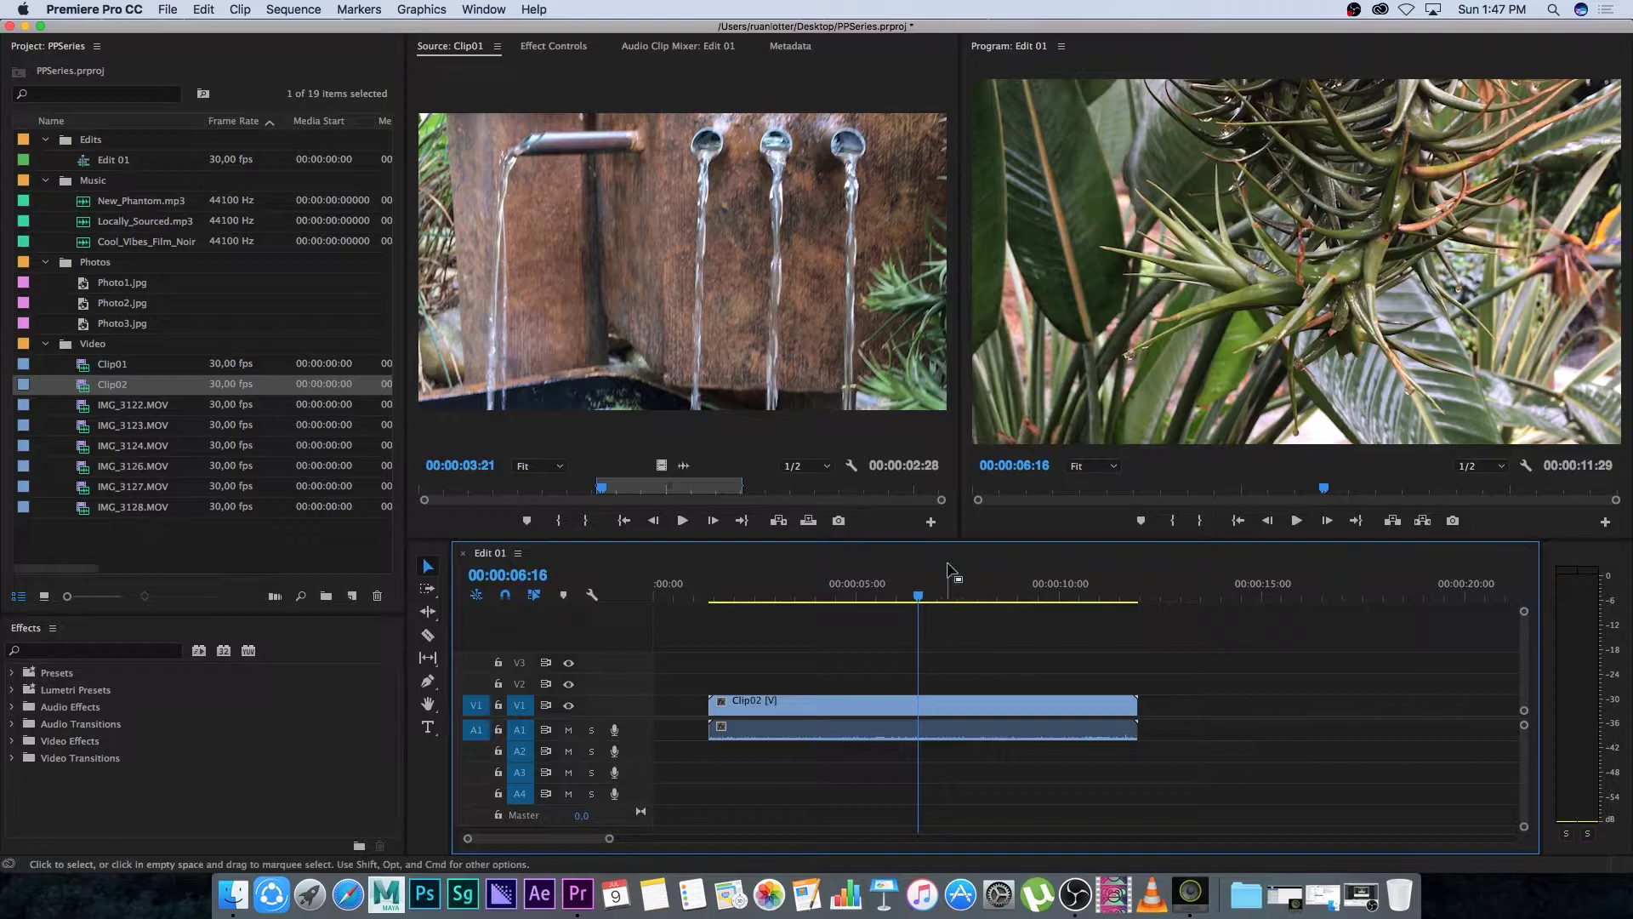
pyautogui.press('space')
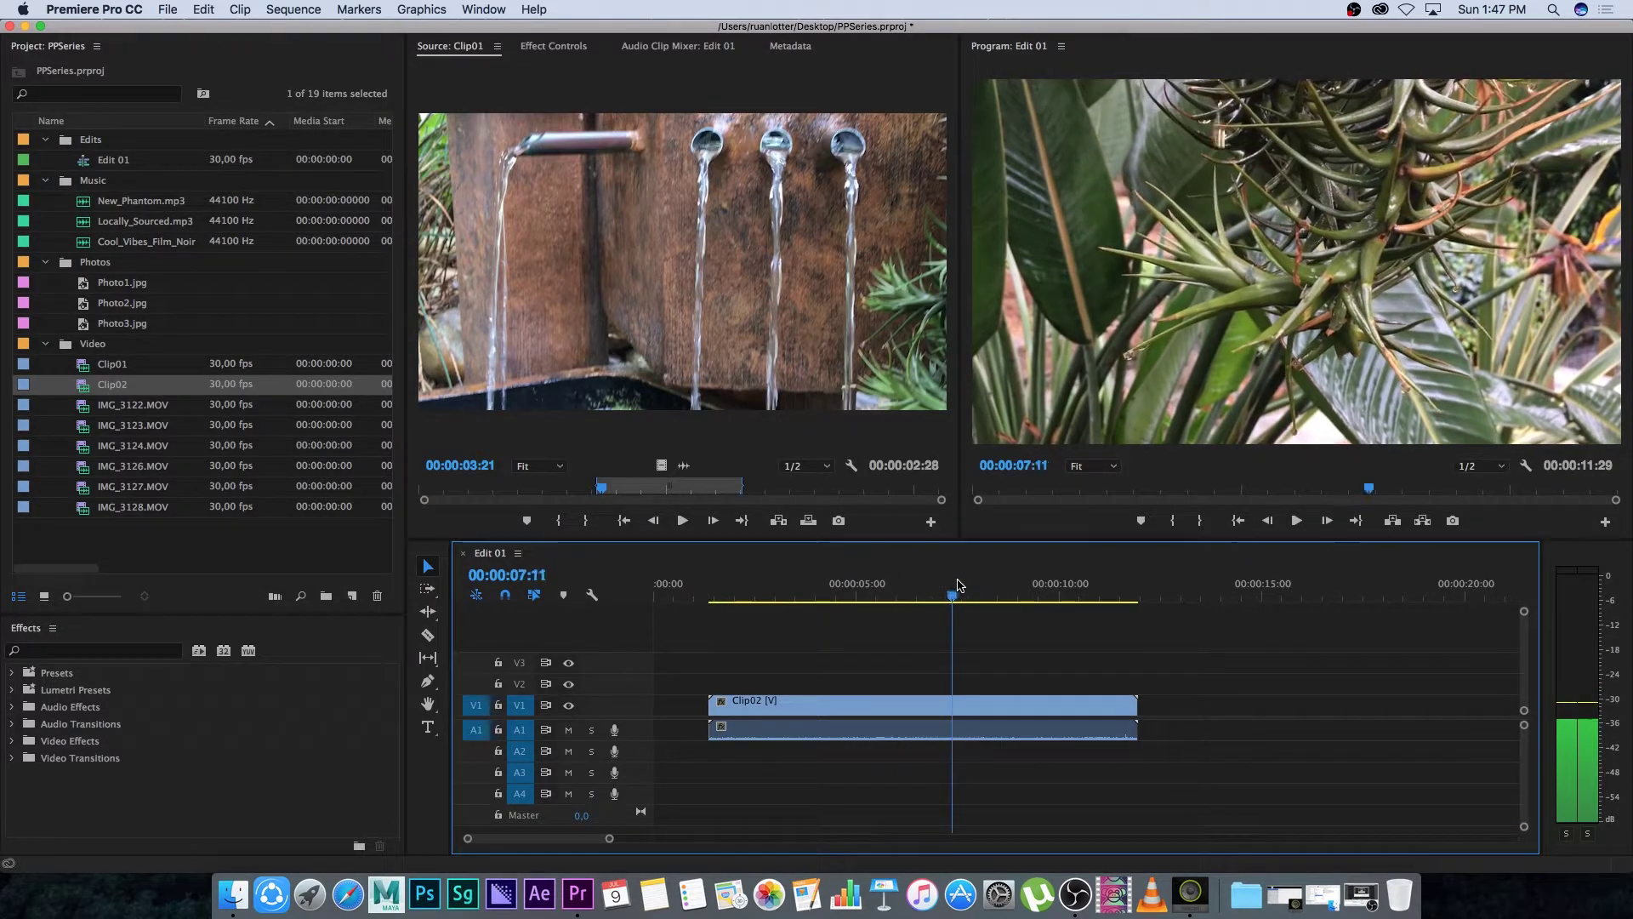
# Cut Clip02 at 00:00:08:17 with the Razor Tool and return to the Selection Tool.
pyautogui.click(997, 703)
pyautogui.moveTo(978, 595); pyautogui.dragTo(1002, 596)
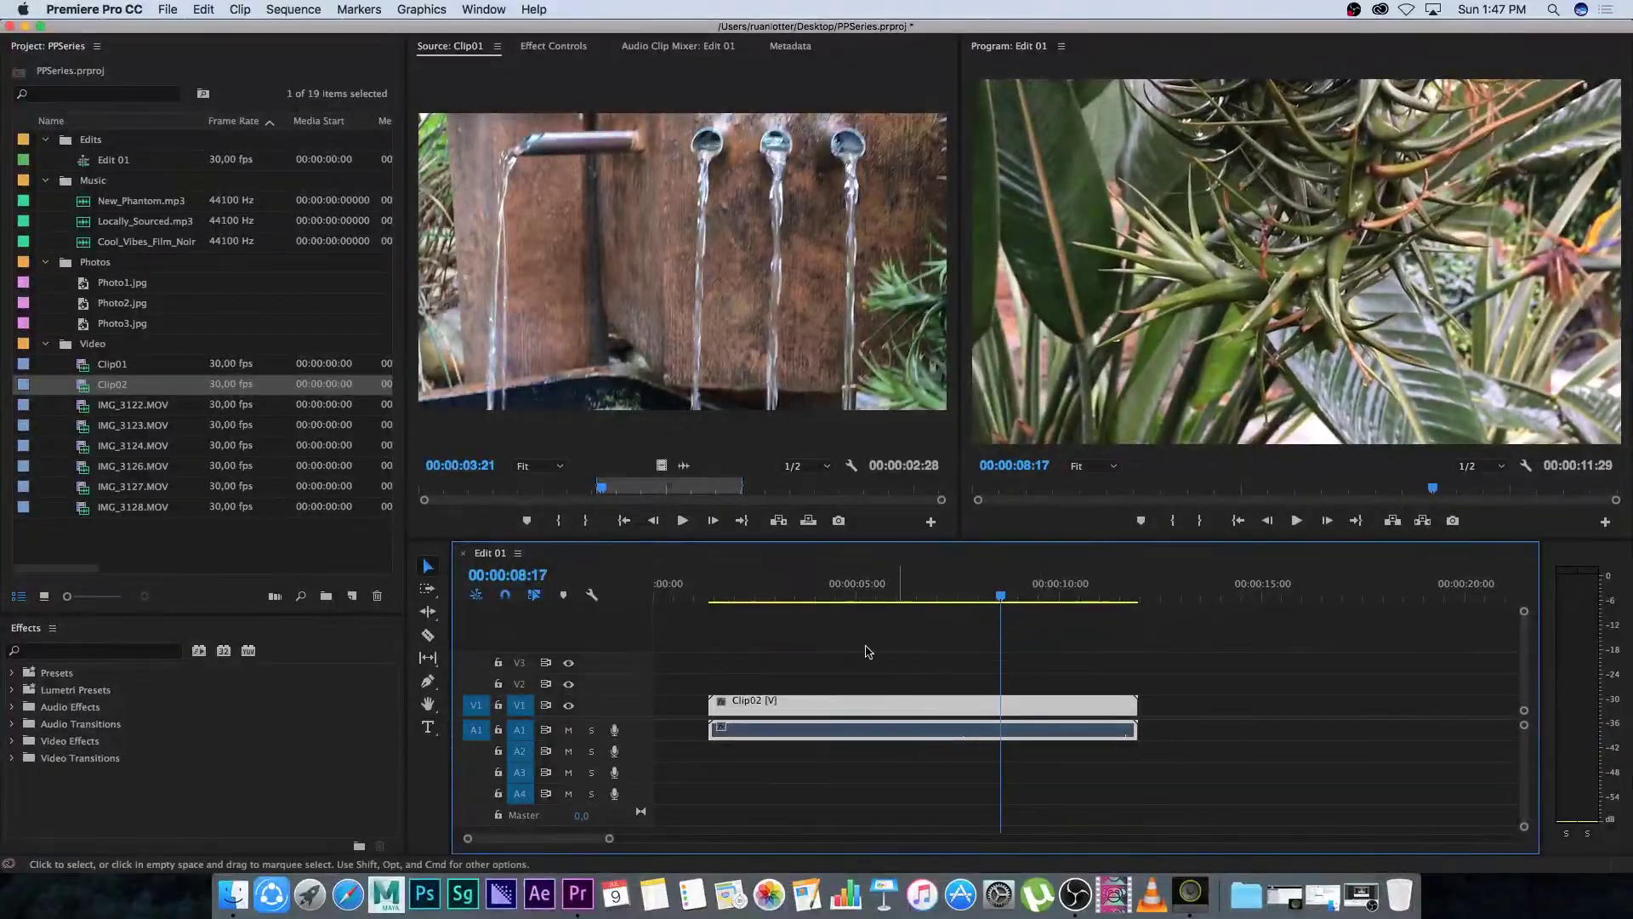
pyautogui.click(427, 636)
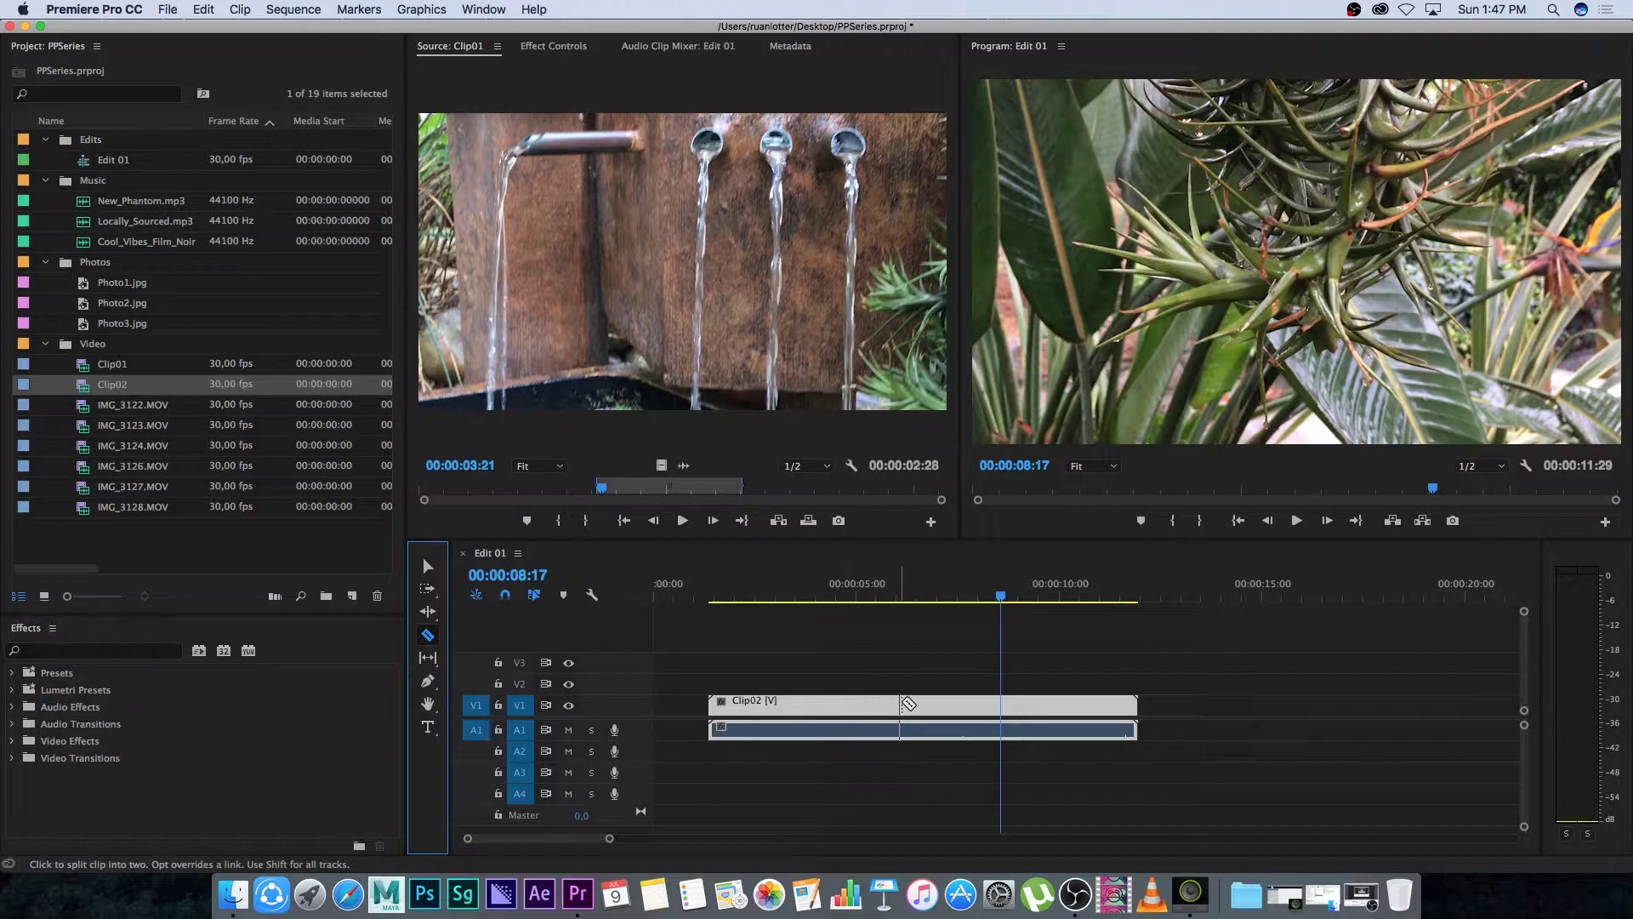
pyautogui.click(1007, 707)
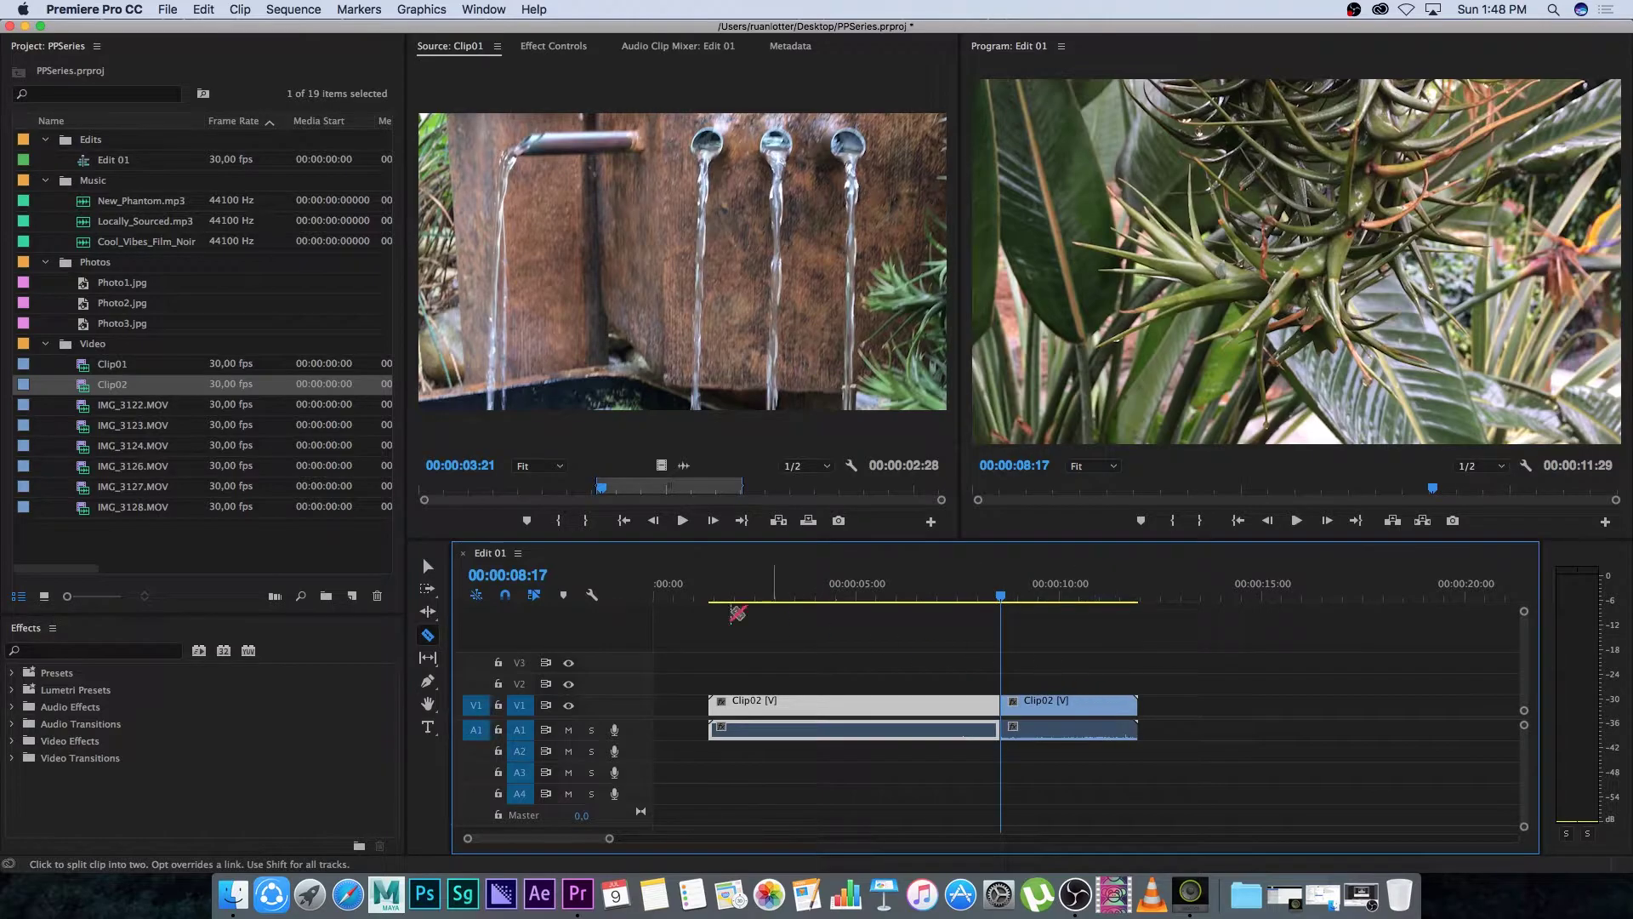
pyautogui.click(428, 567)
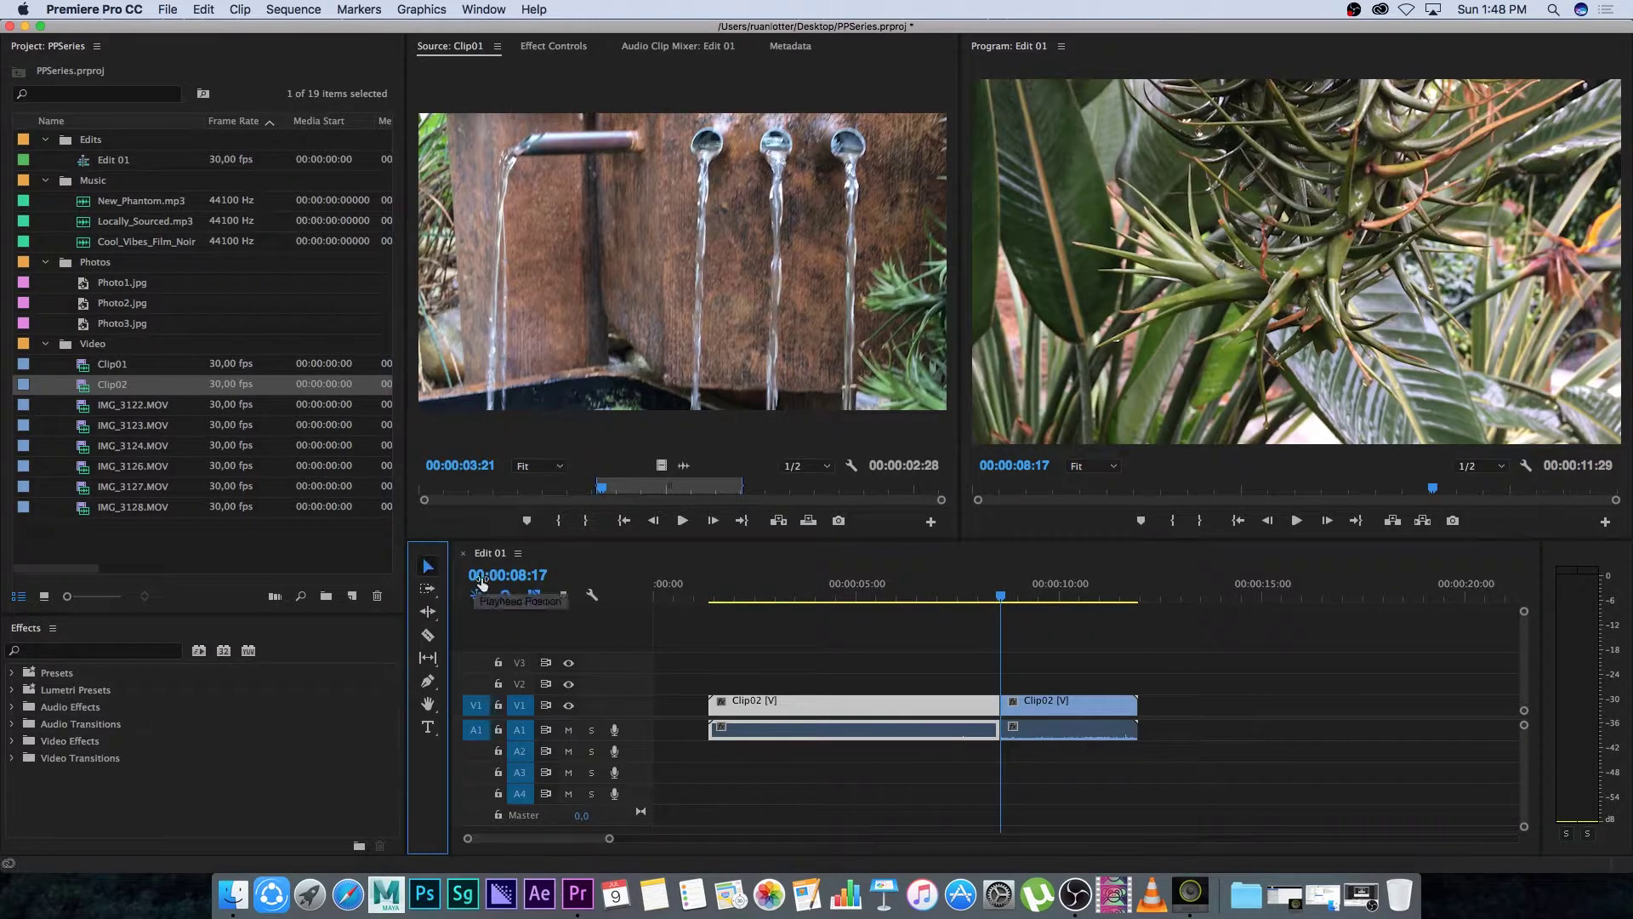
# Move the second piece of Clip02 to start at about 10 seconds, and delete it after scrubbing both pieces.
pyautogui.moveTo(1061, 713); pyautogui.dragTo(1115, 711)
pyautogui.click(1115, 678)
pyautogui.click(970, 590)
pyautogui.click(992, 599)
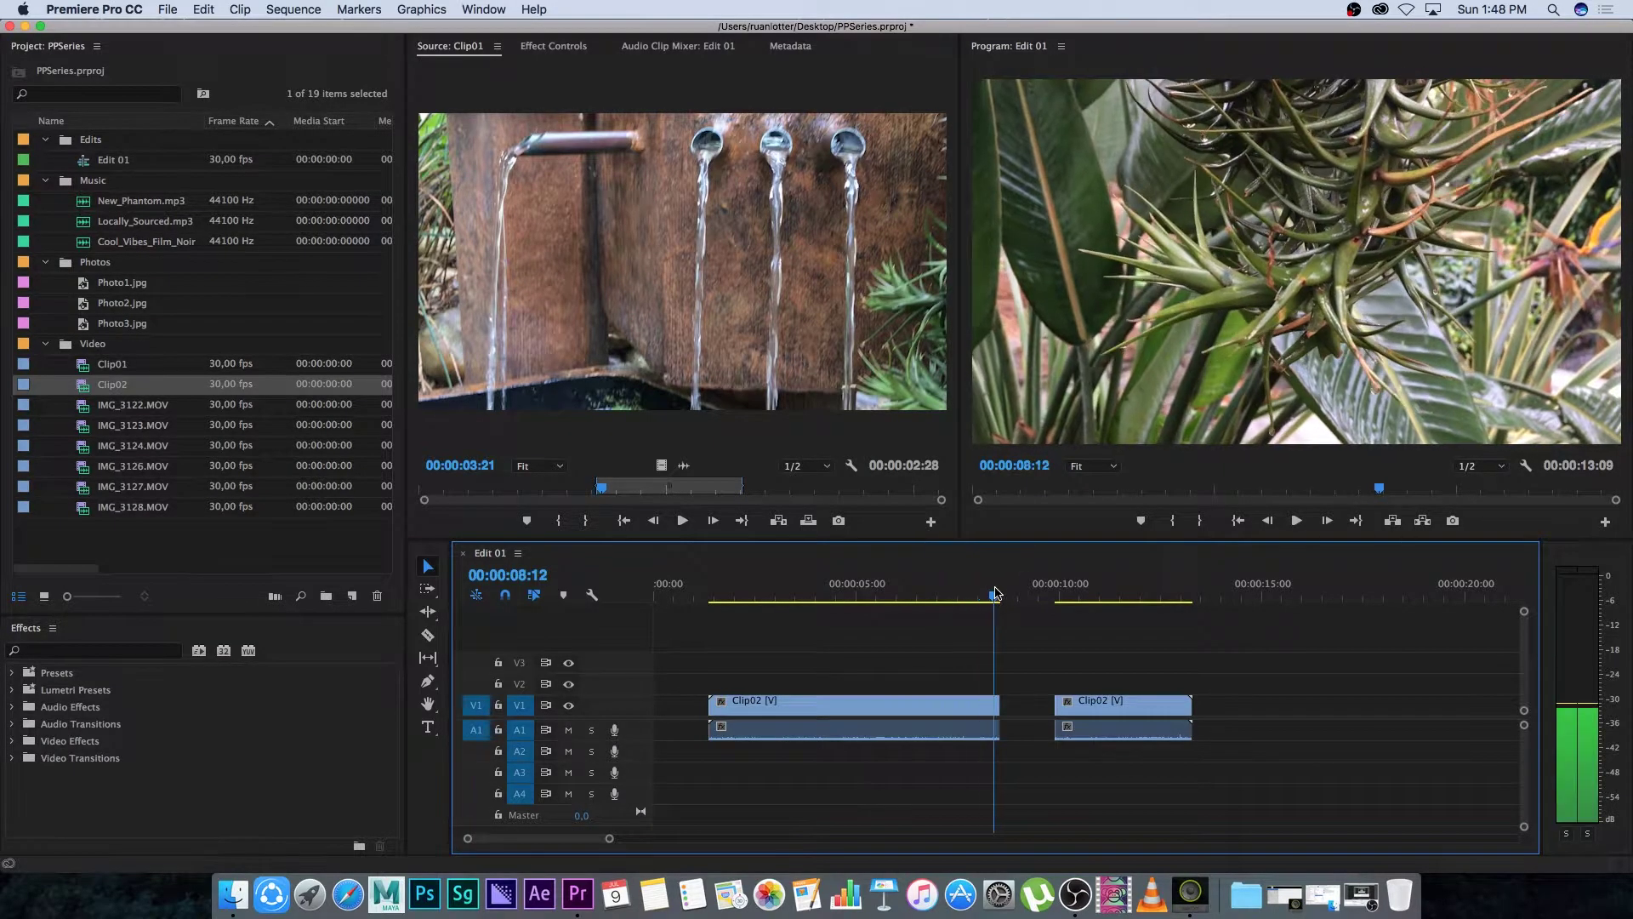
pyautogui.click(1061, 595)
pyautogui.moveTo(1060, 596); pyautogui.dragTo(1099, 595)
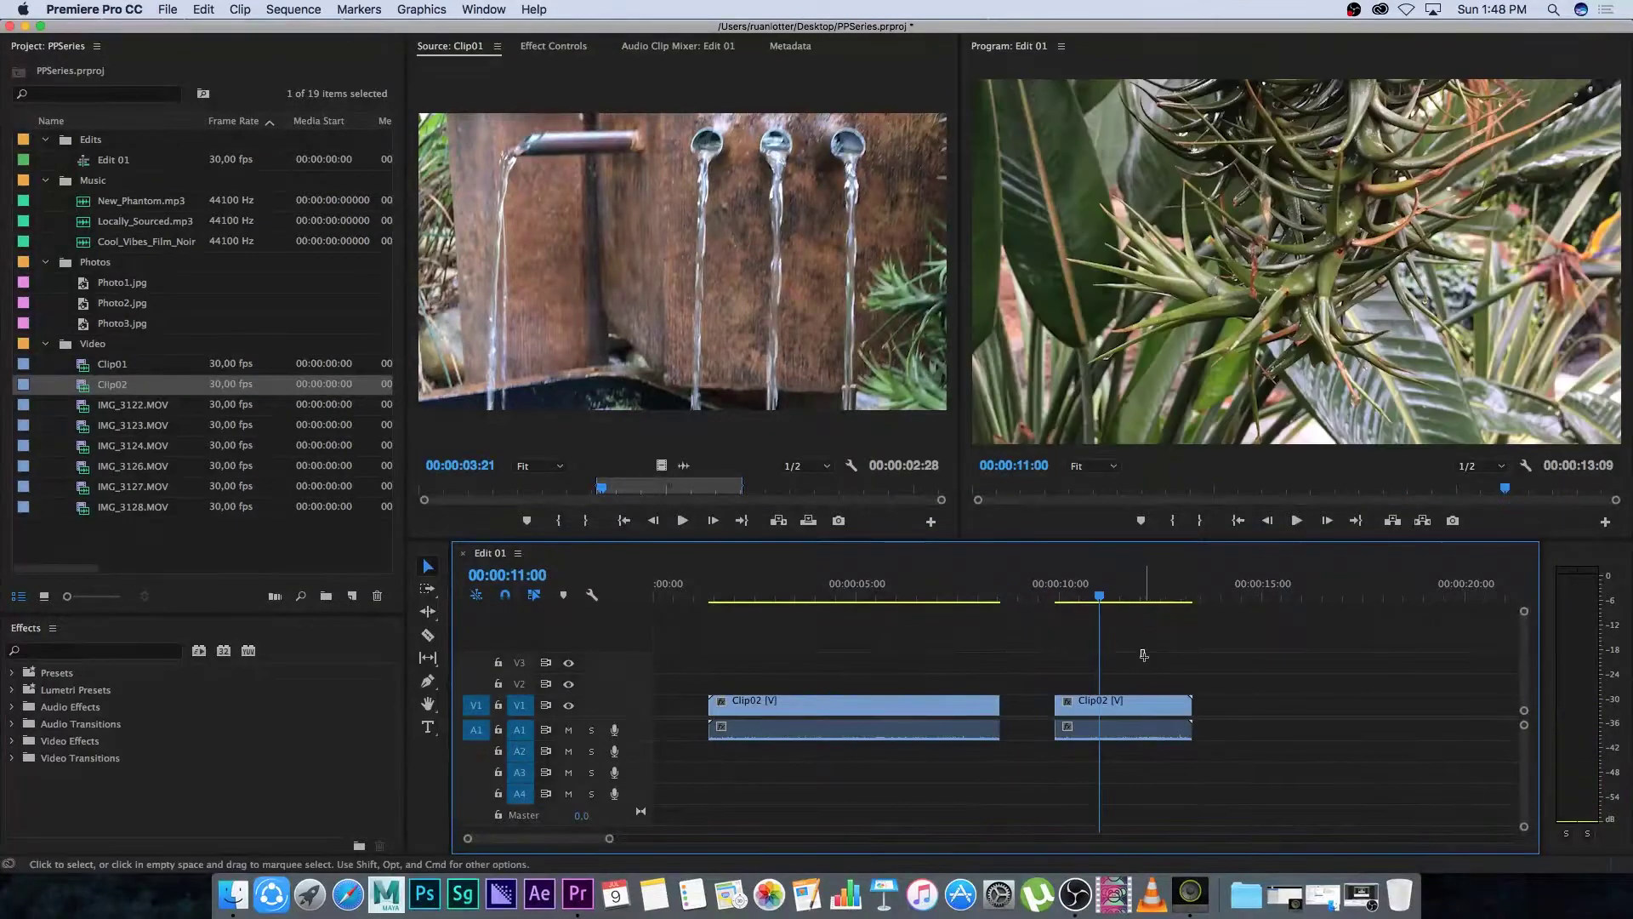
pyautogui.moveTo(1143, 655); pyautogui.dragTo(1171, 755)
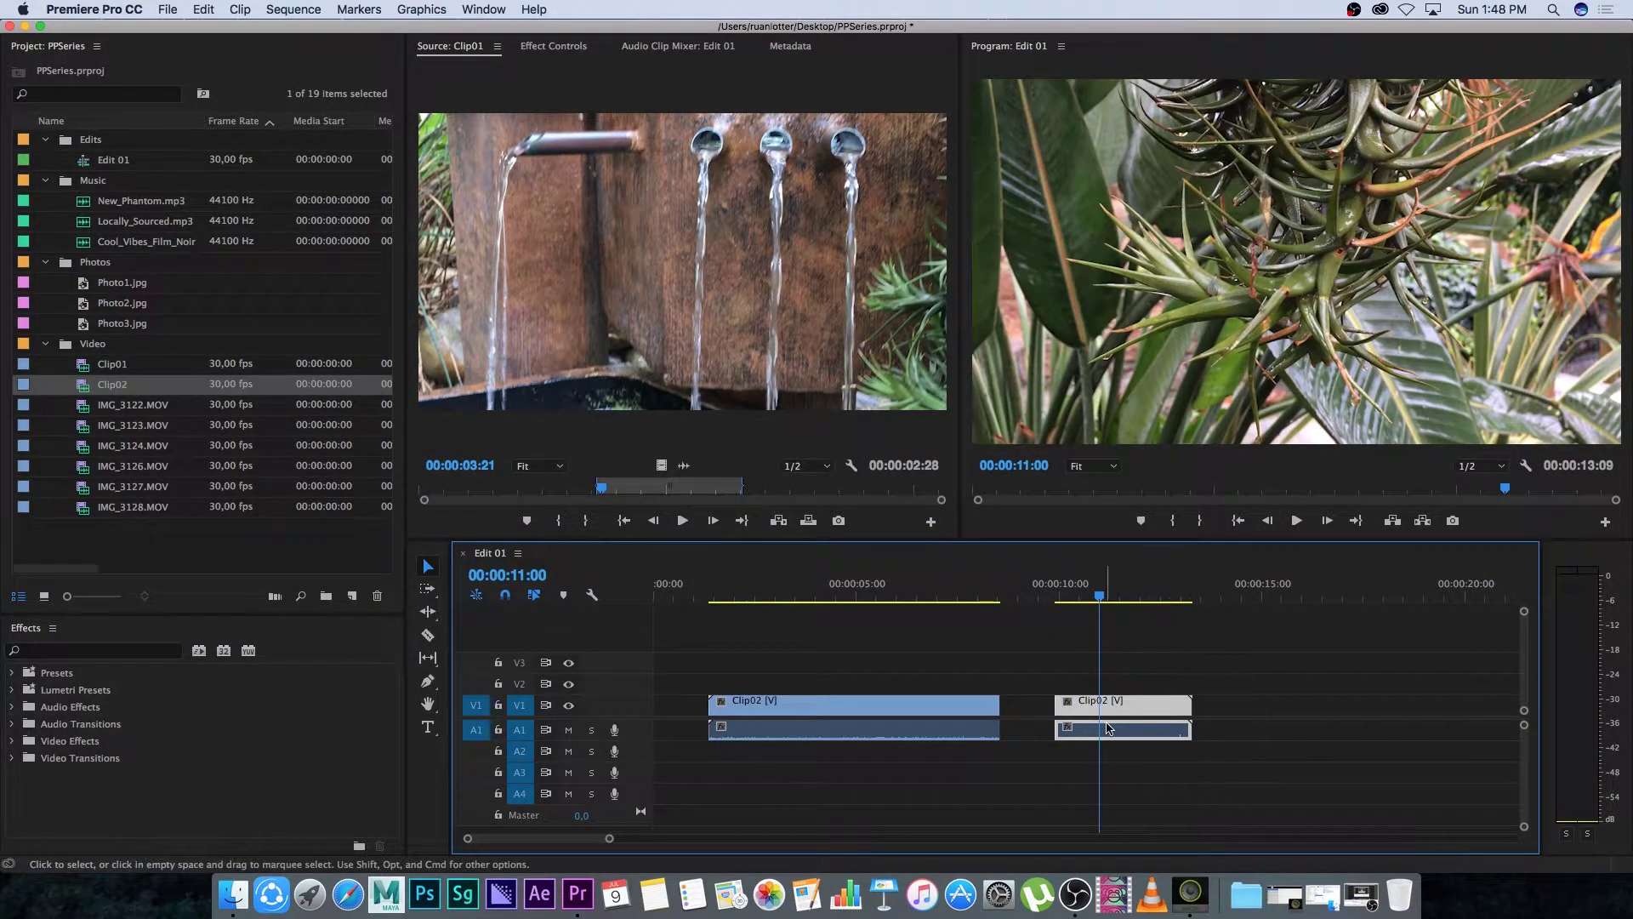
pyautogui.press('Delete')
# Cut the remaining Clip02 at about 4.9 seconds with the Razor Tool and return to the Selection Tool.
pyautogui.moveTo(850, 595); pyautogui.dragTo(767, 596)
pyautogui.click(428, 635)
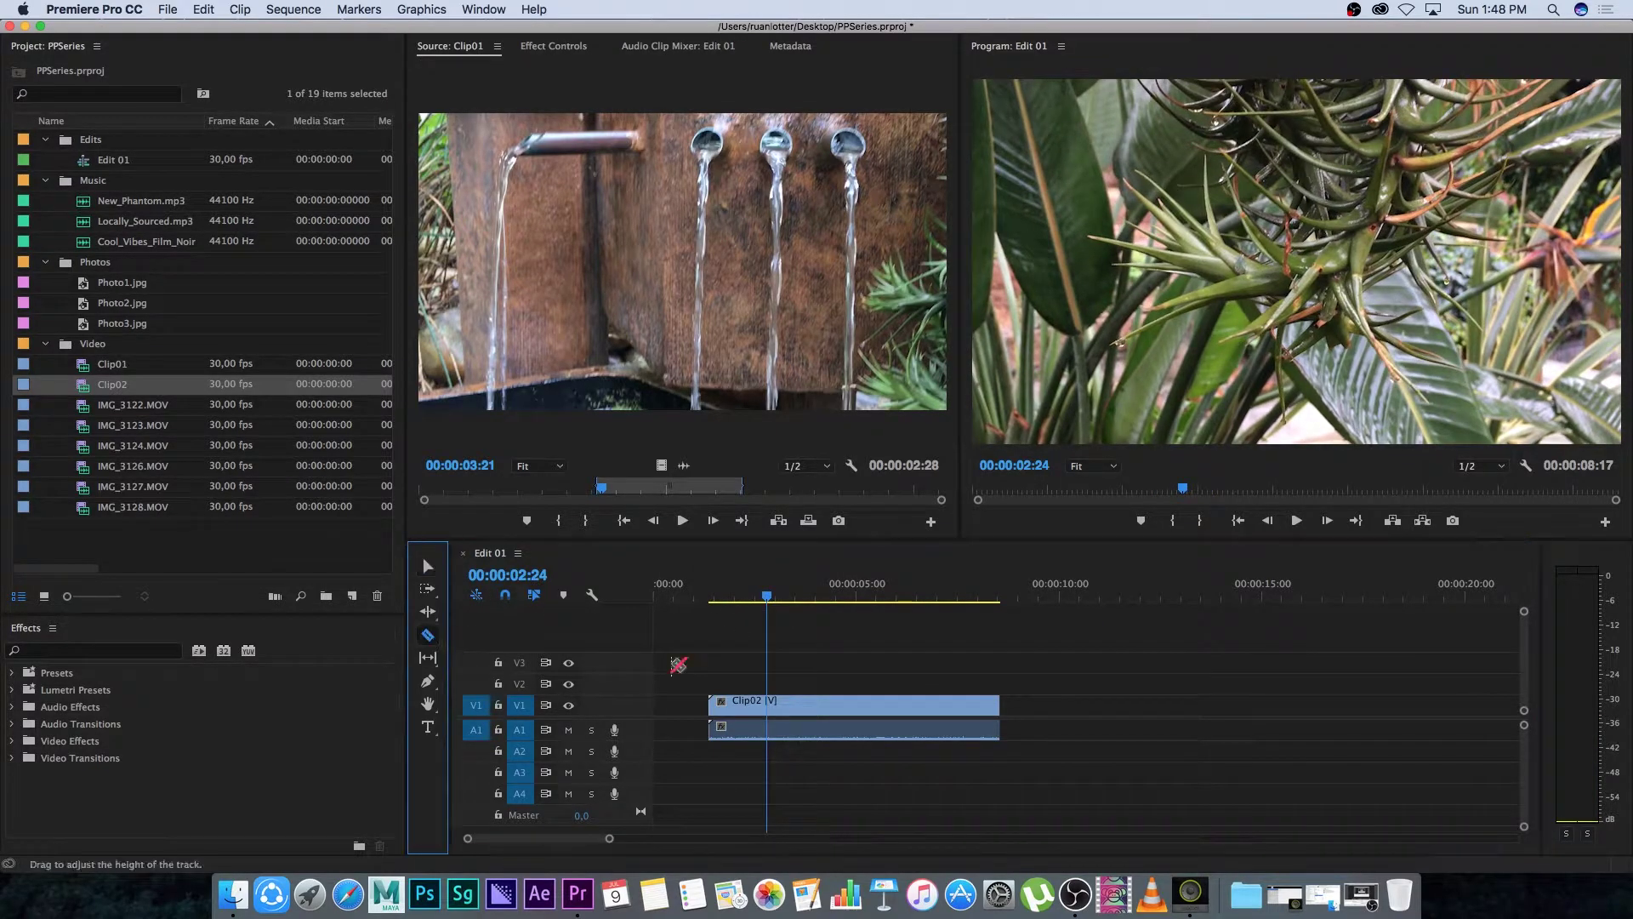
pyautogui.click(855, 725)
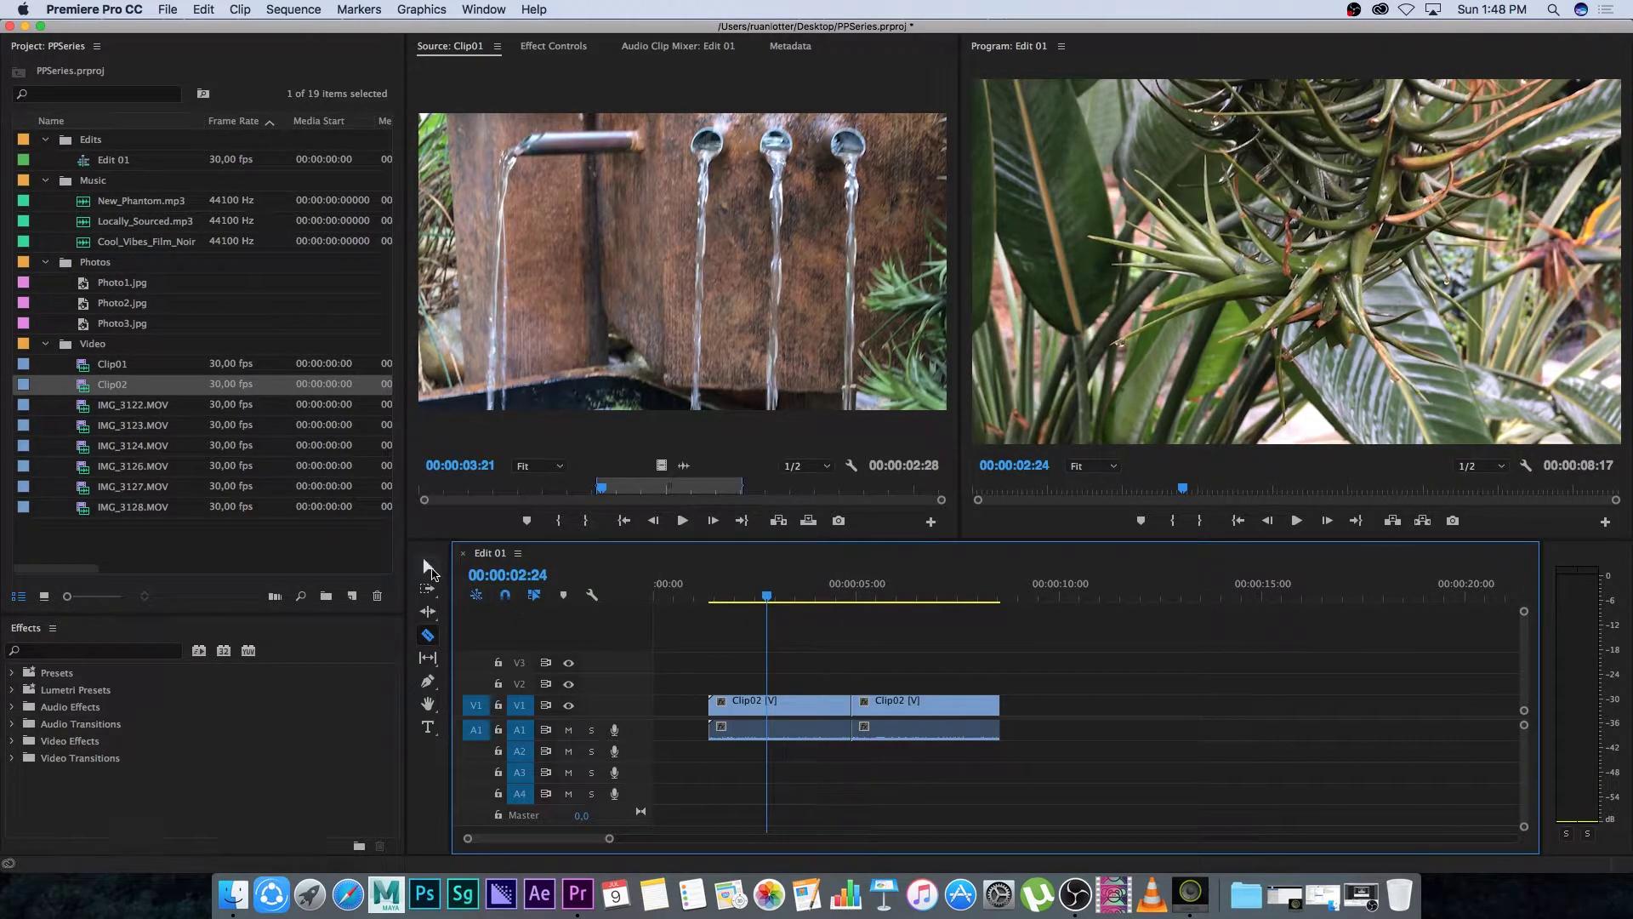
pyautogui.click(428, 564)
# Play the first piece of Clip02 and delete the piece after the cut.
pyautogui.moveTo(920, 713)
pyautogui.mouseDown()
pyautogui.moveTo(1000, 723)
pyautogui.moveTo(930, 710)
pyautogui.mouseUp()
pyautogui.press('space')
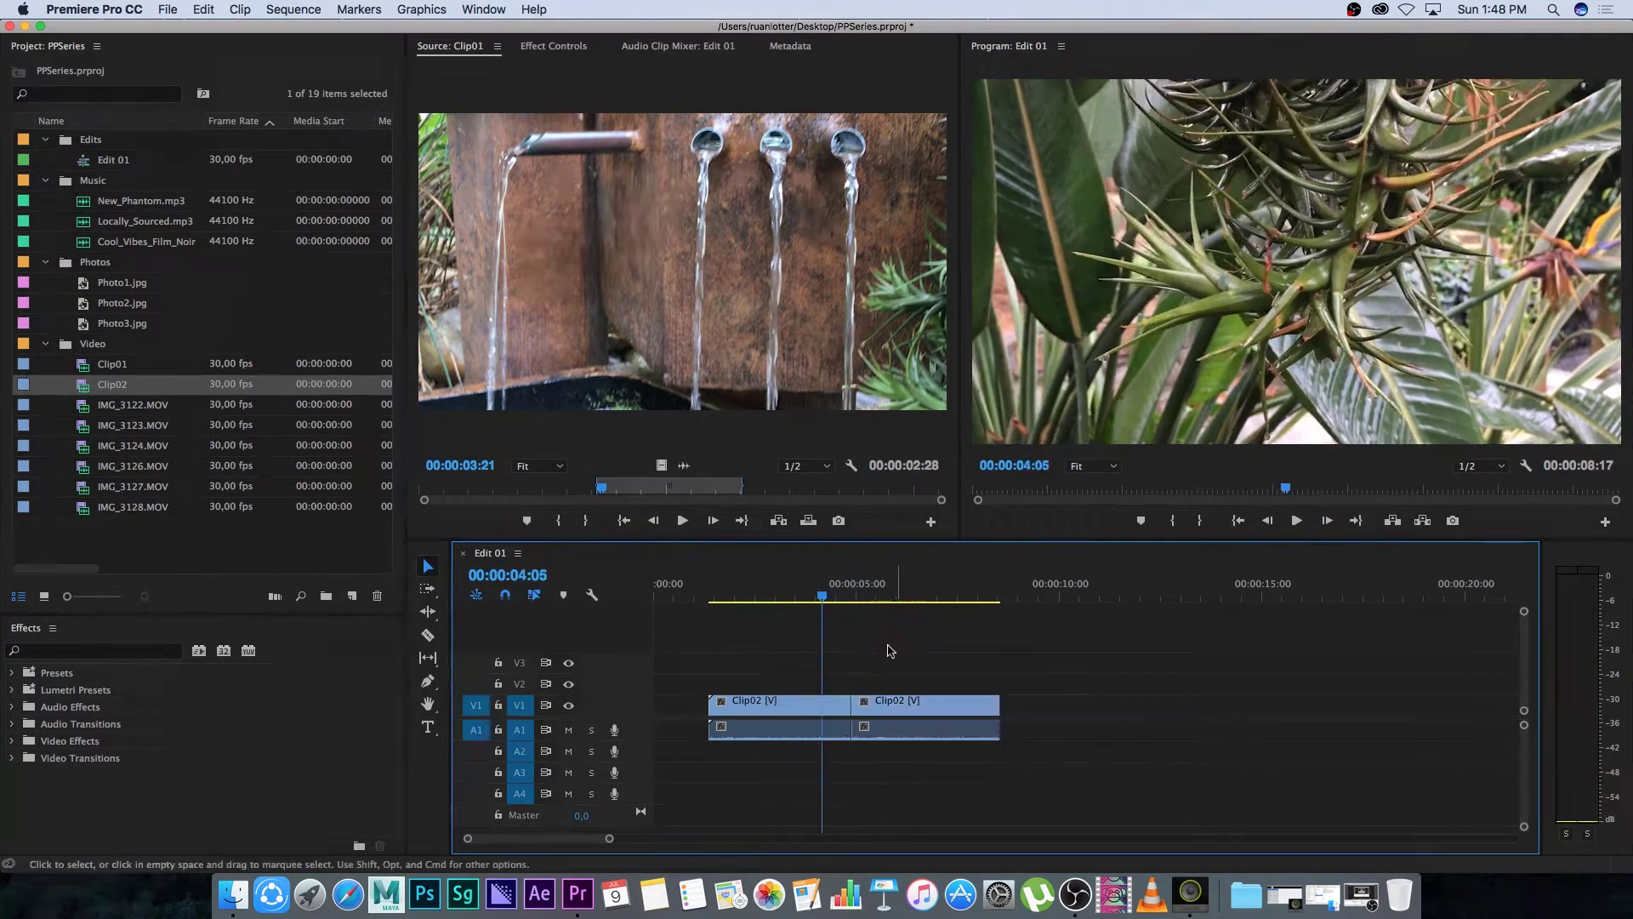
pyautogui.click(905, 706)
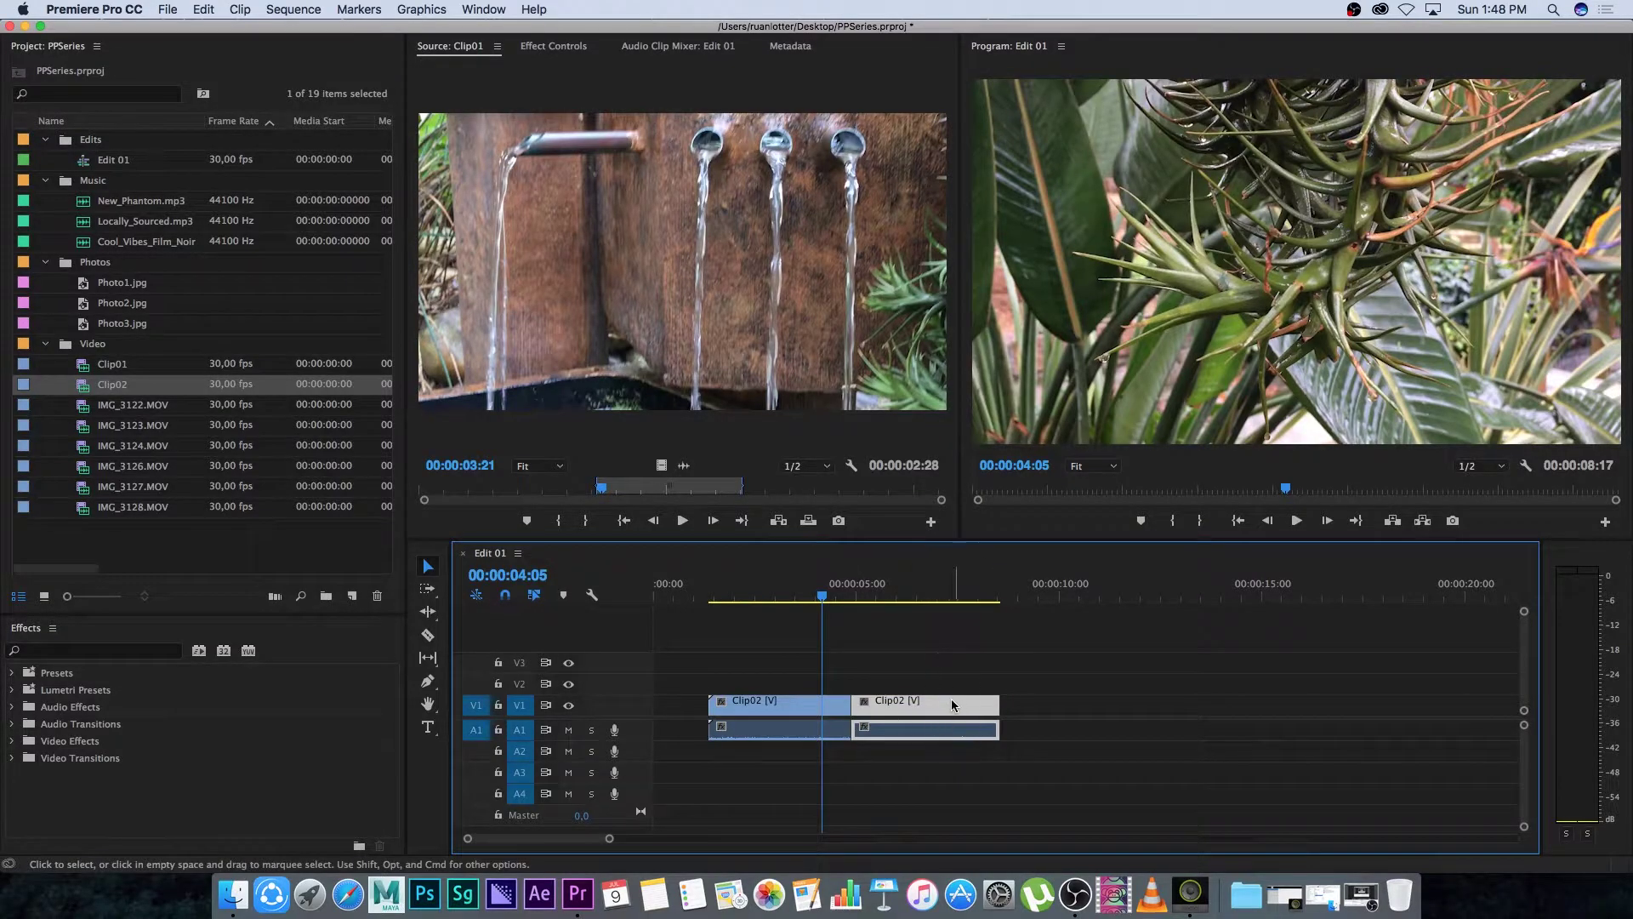
pyautogui.press('Delete')
# Extend the end of the shortened Clip02 in stages until it reaches its full source length.
pyautogui.moveTo(846, 707); pyautogui.dragTo(1004, 708)
pyautogui.moveTo(885, 597); pyautogui.dragTo(801, 599)
pyautogui.moveTo(995, 706); pyautogui.dragTo(1136, 706)
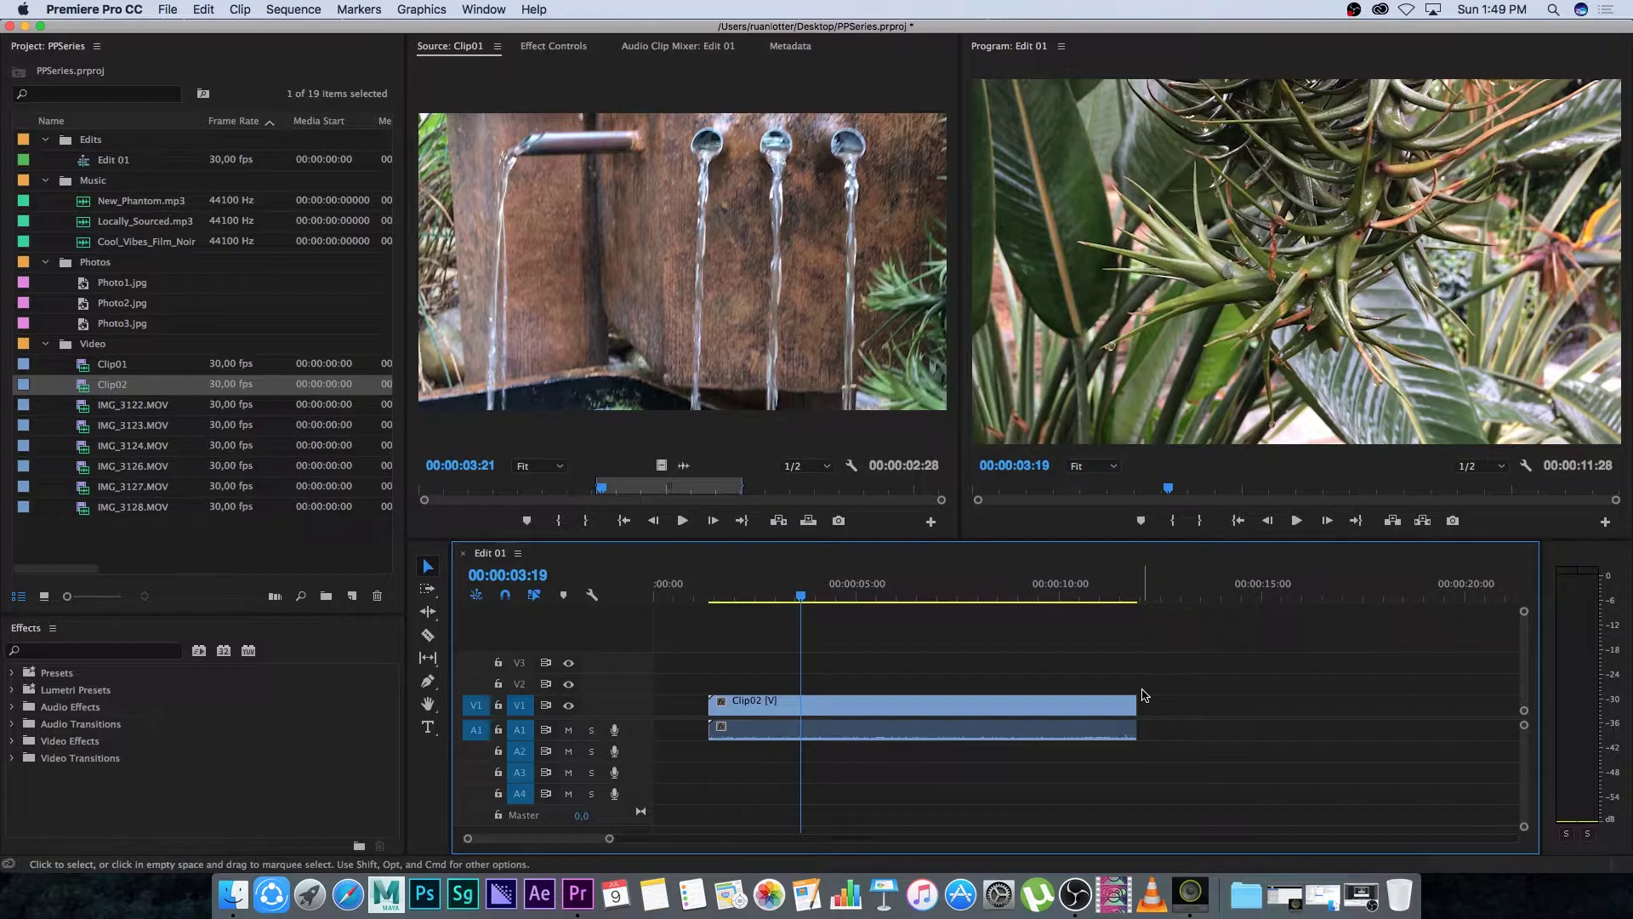
pyautogui.moveTo(1134, 704); pyautogui.dragTo(1170, 693)
# Select Clip02 with its audio and split it at the playhead at 00:00:09:09.
pyautogui.moveTo(902, 596); pyautogui.dragTo(938, 595)
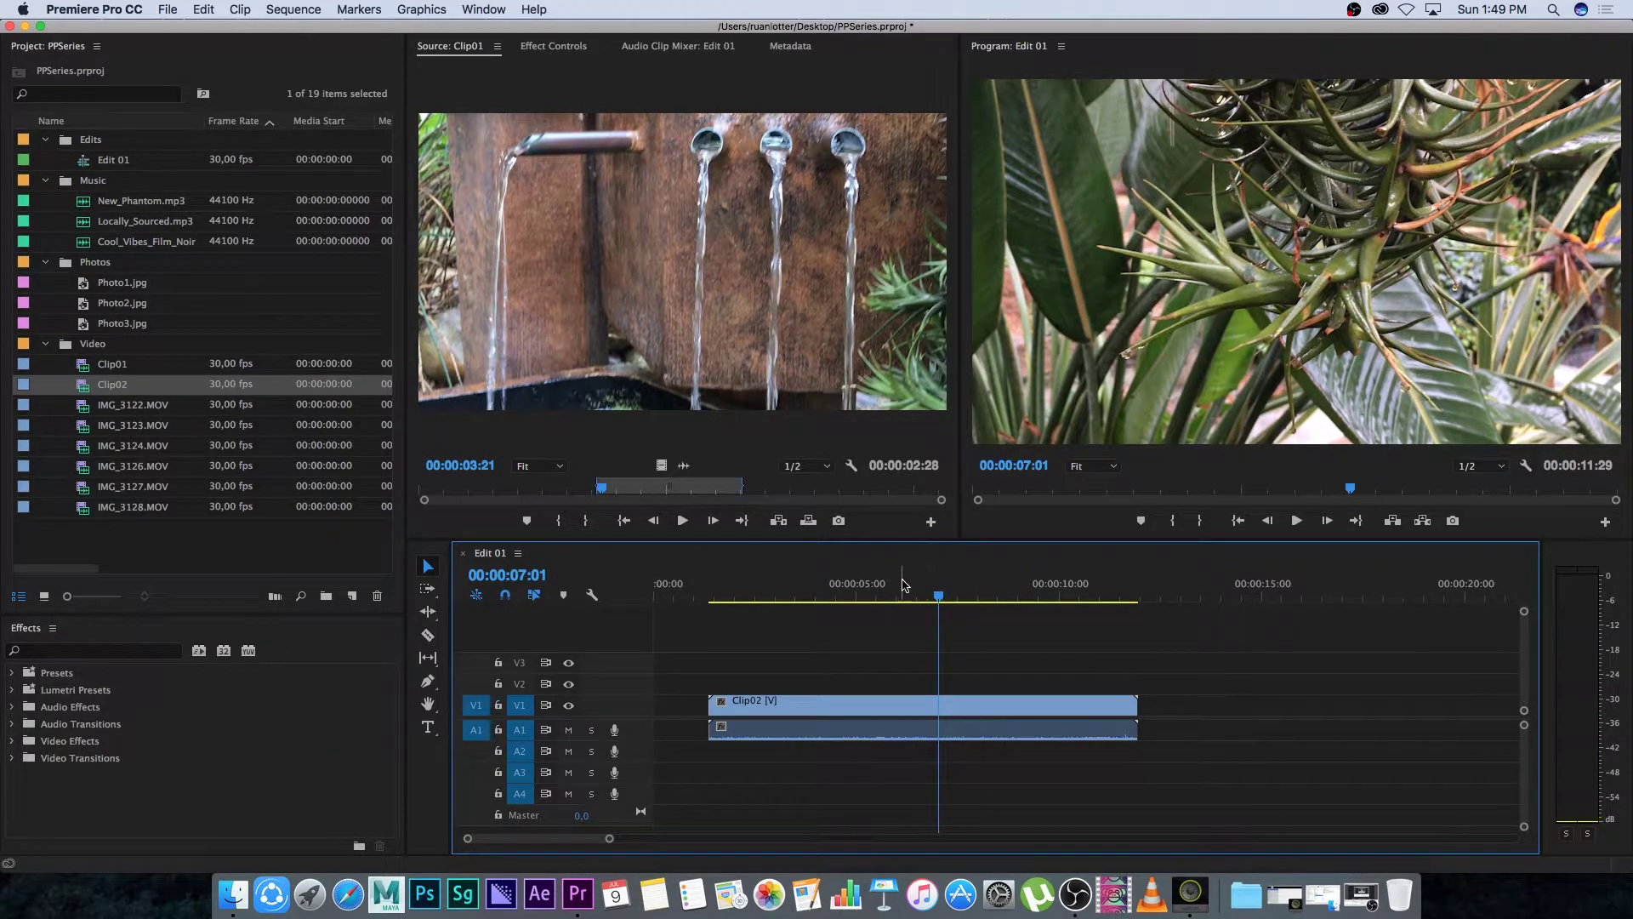
pyautogui.click(883, 595)
pyautogui.moveTo(886, 594); pyautogui.dragTo(1002, 596)
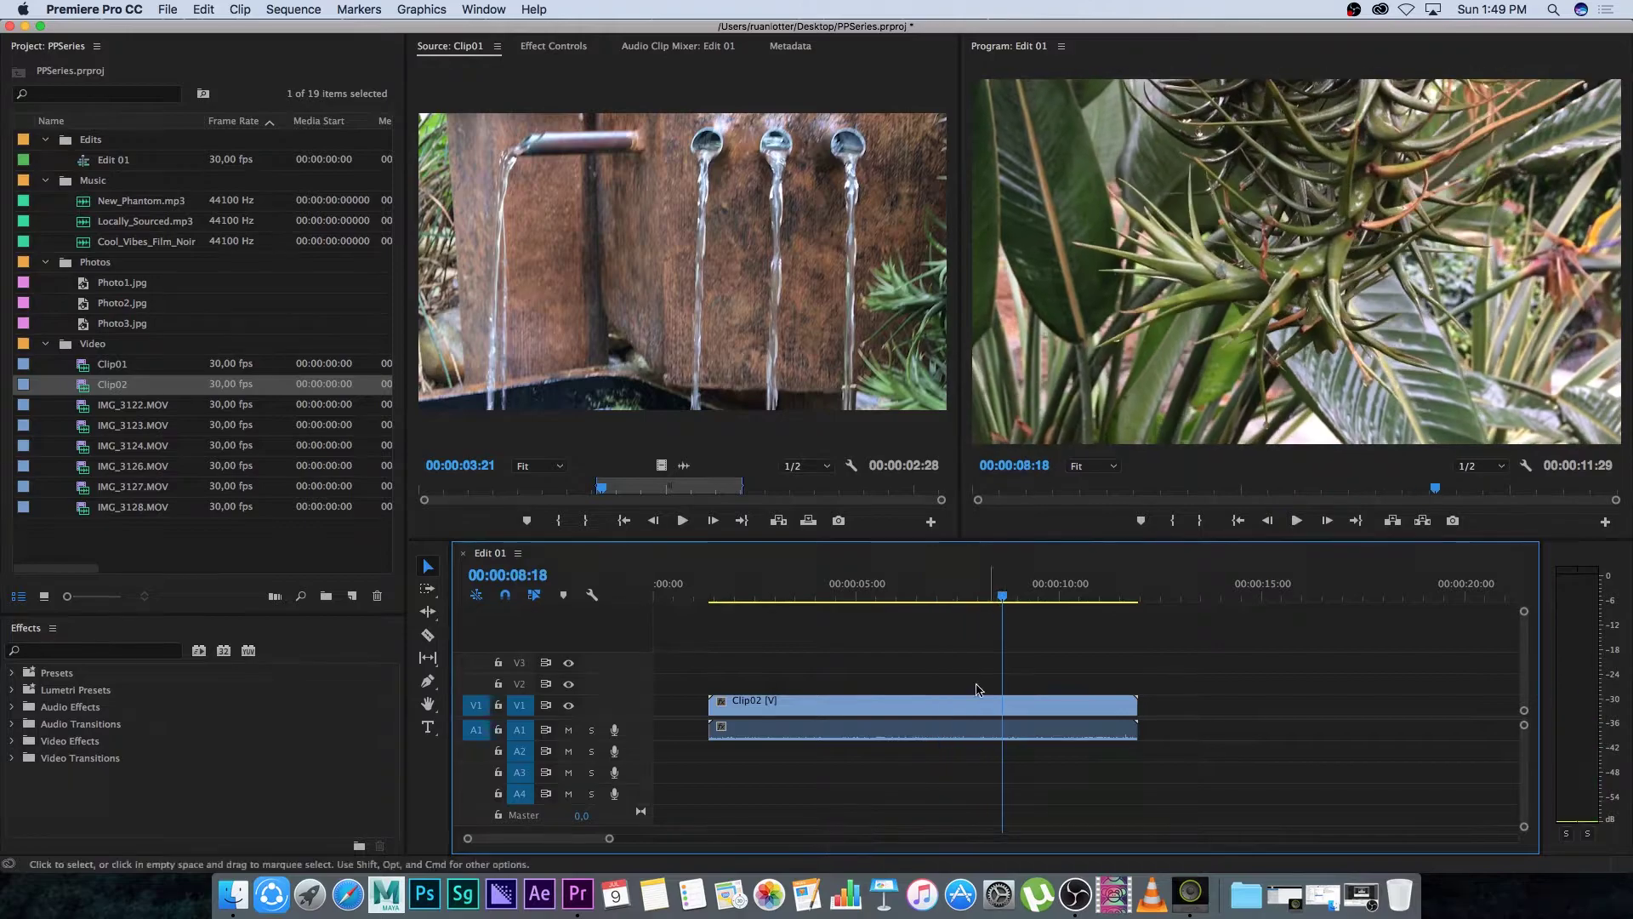
pyautogui.moveTo(878, 649); pyautogui.dragTo(919, 764)
pyautogui.moveTo(846, 637); pyautogui.dragTo(898, 765)
pyautogui.moveTo(1002, 596)
pyautogui.mouseDown()
pyautogui.moveTo(933, 596)
pyautogui.moveTo(1031, 595)
pyautogui.mouseUp()
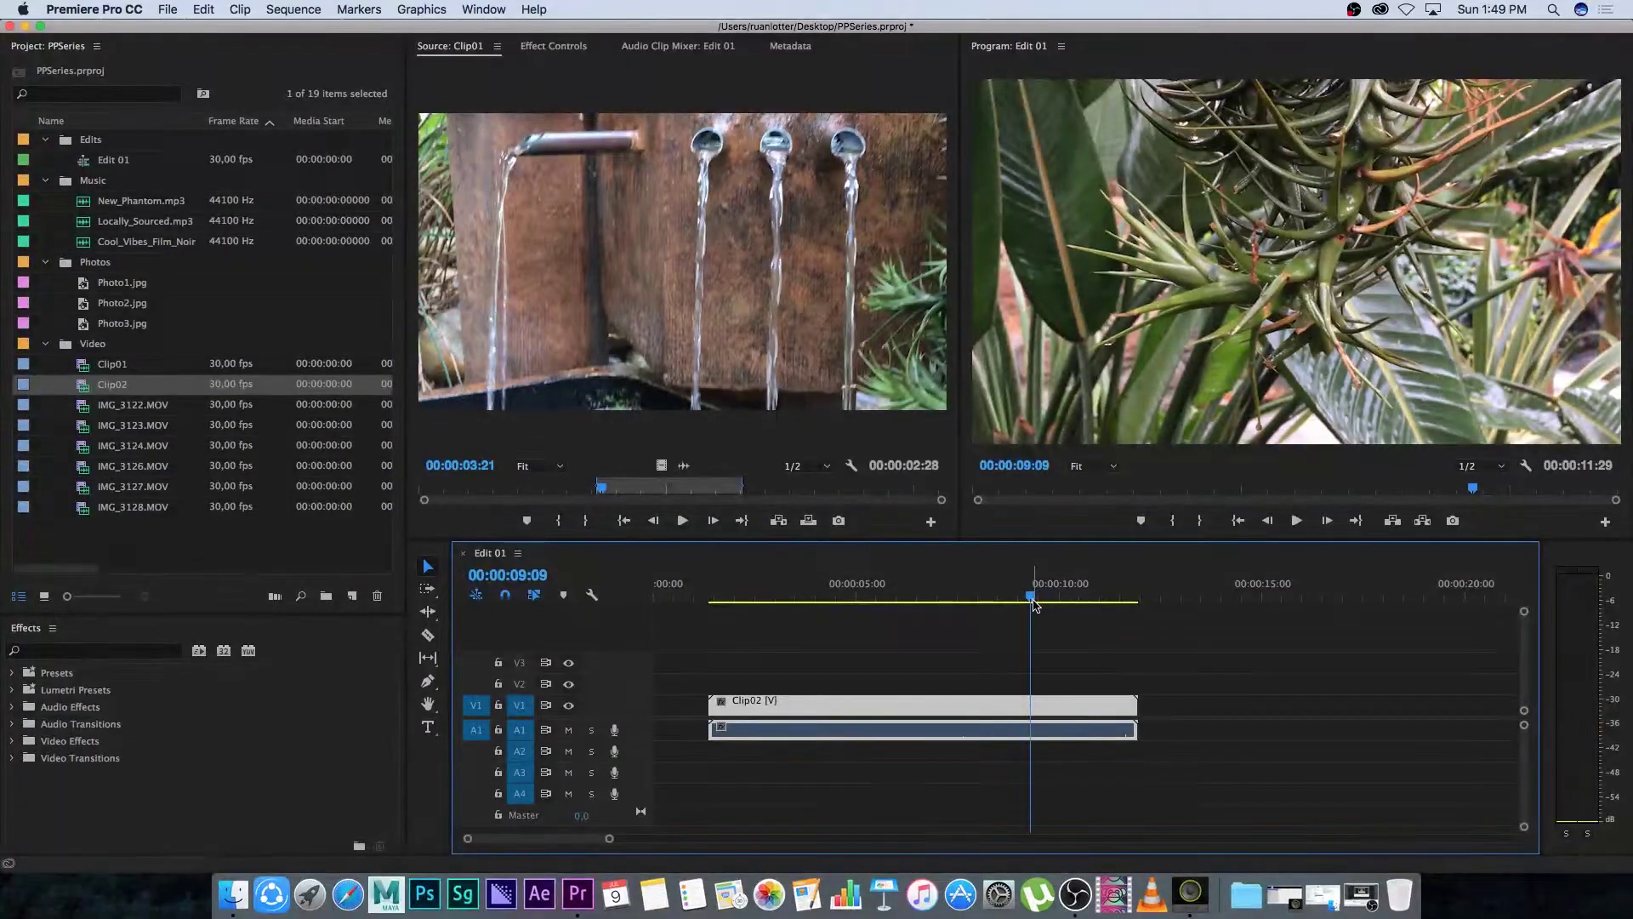
pyautogui.press('super+k')
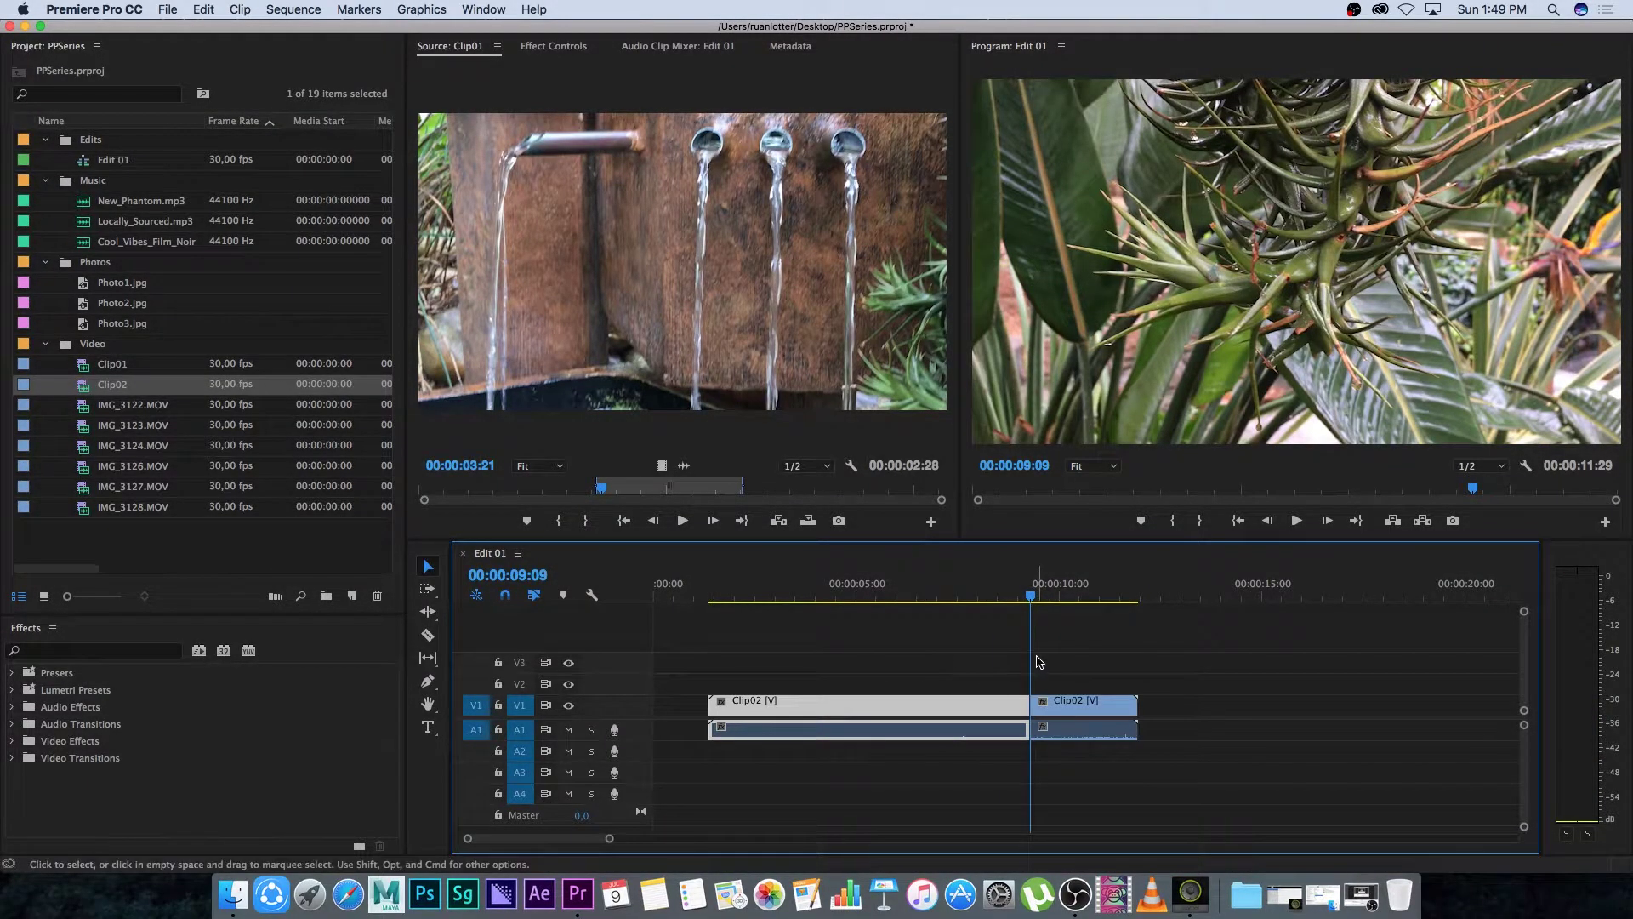
# Select the last piece of Clip02 and split it at the playhead at 00:00:11:02.
pyautogui.click(855, 594)
pyautogui.moveTo(855, 594); pyautogui.dragTo(853, 595)
pyautogui.click(1077, 674)
pyautogui.click(1084, 704)
pyautogui.moveTo(1087, 595); pyautogui.dragTo(1103, 595)
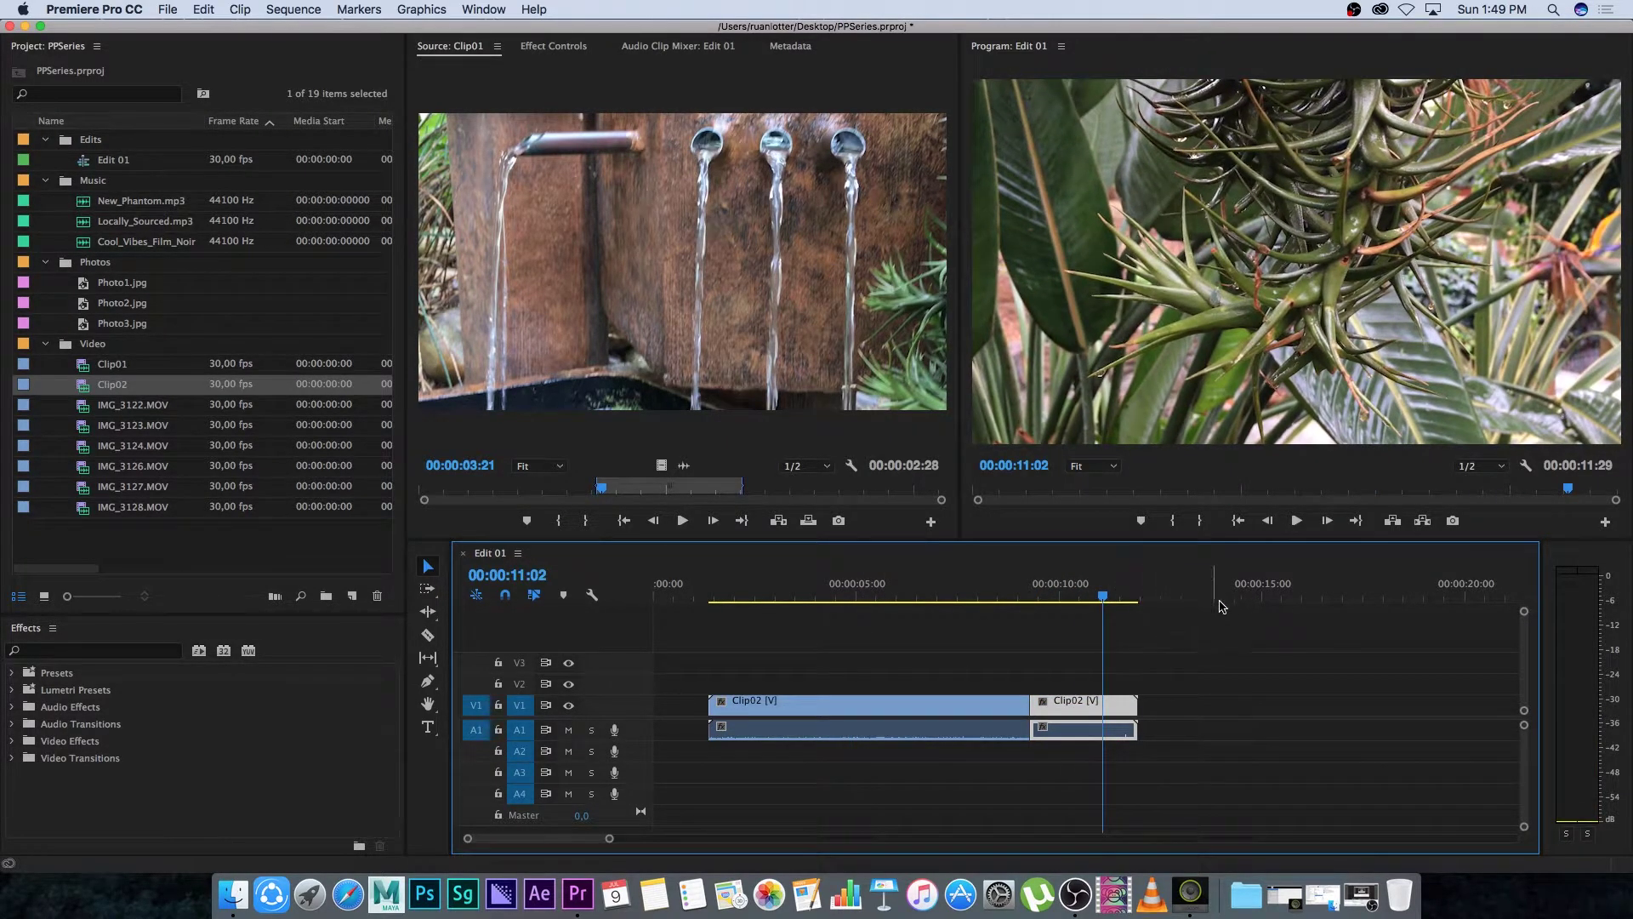
pyautogui.press('super+k')
# Select the first piece of Clip02 and split it at the playhead at 00:00:03:12.
pyautogui.click(1077, 592)
pyautogui.moveTo(1076, 591); pyautogui.dragTo(791, 595)
pyautogui.click(851, 704)
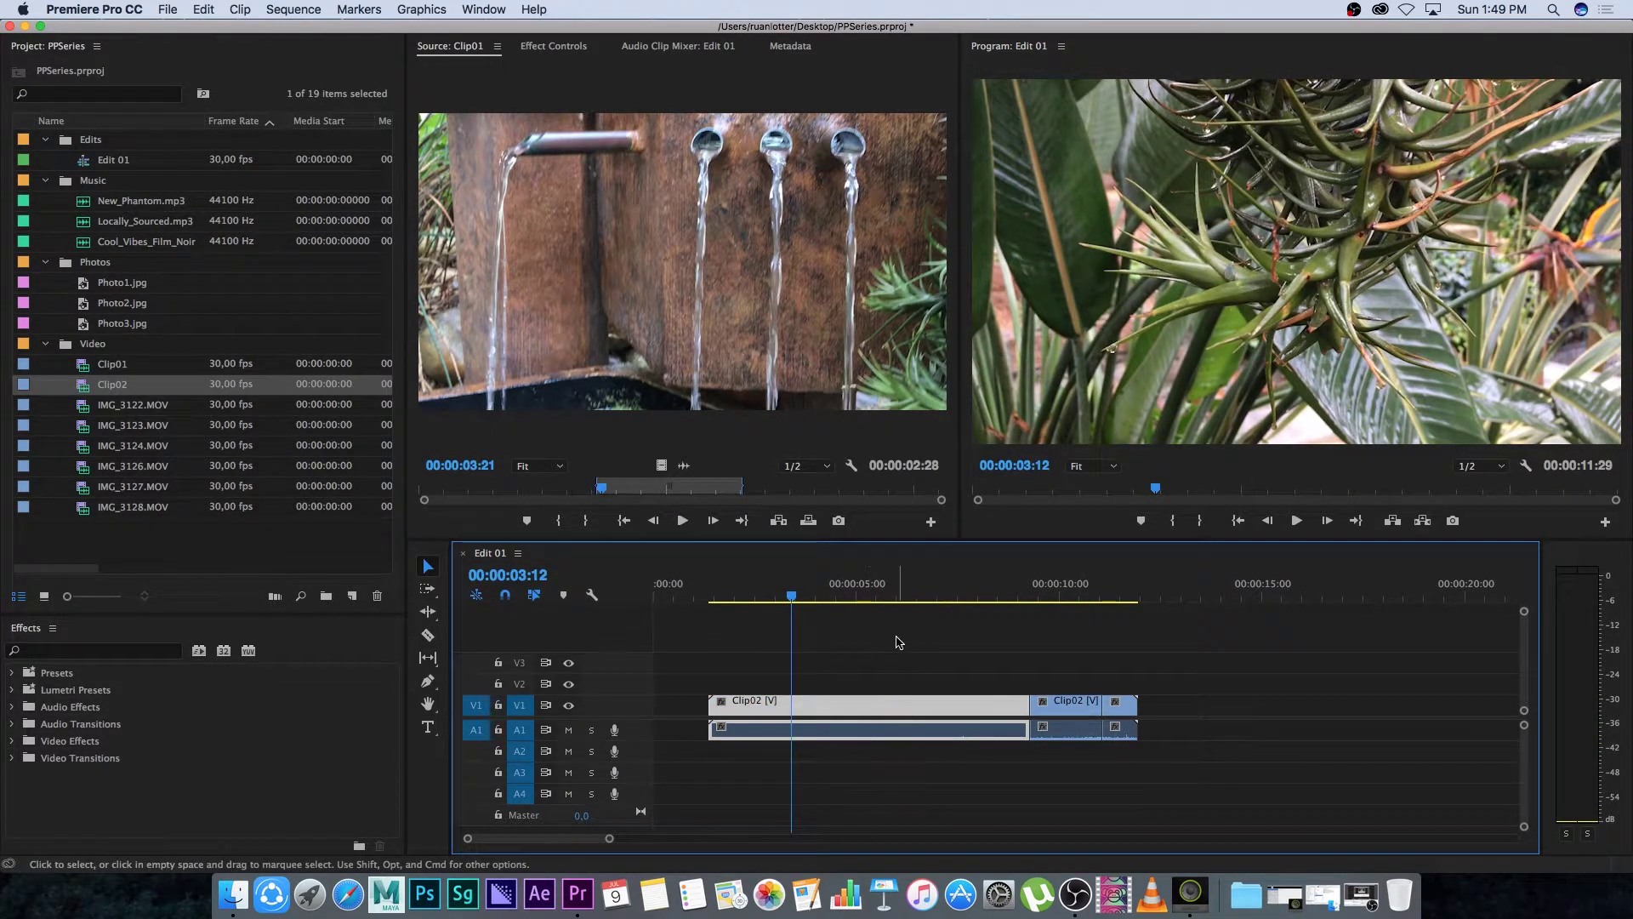
pyautogui.press('super+k')
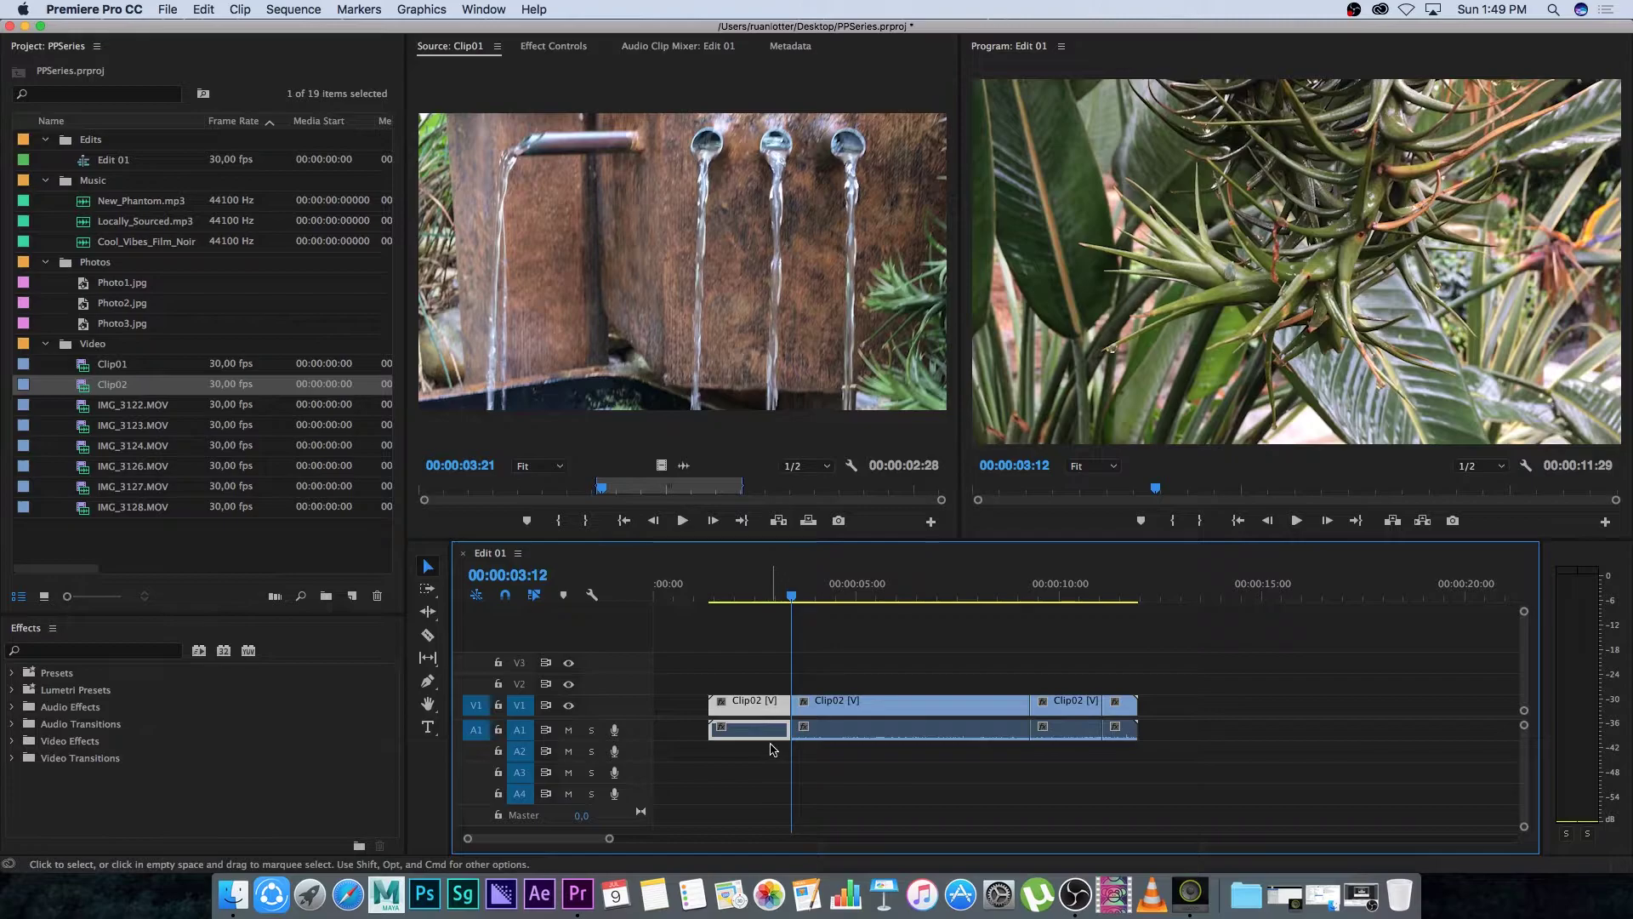
# Split the long second piece of Clip02 at about 4.8, 6.3, 7.3 and 8.3 seconds.
pyautogui.press('space')
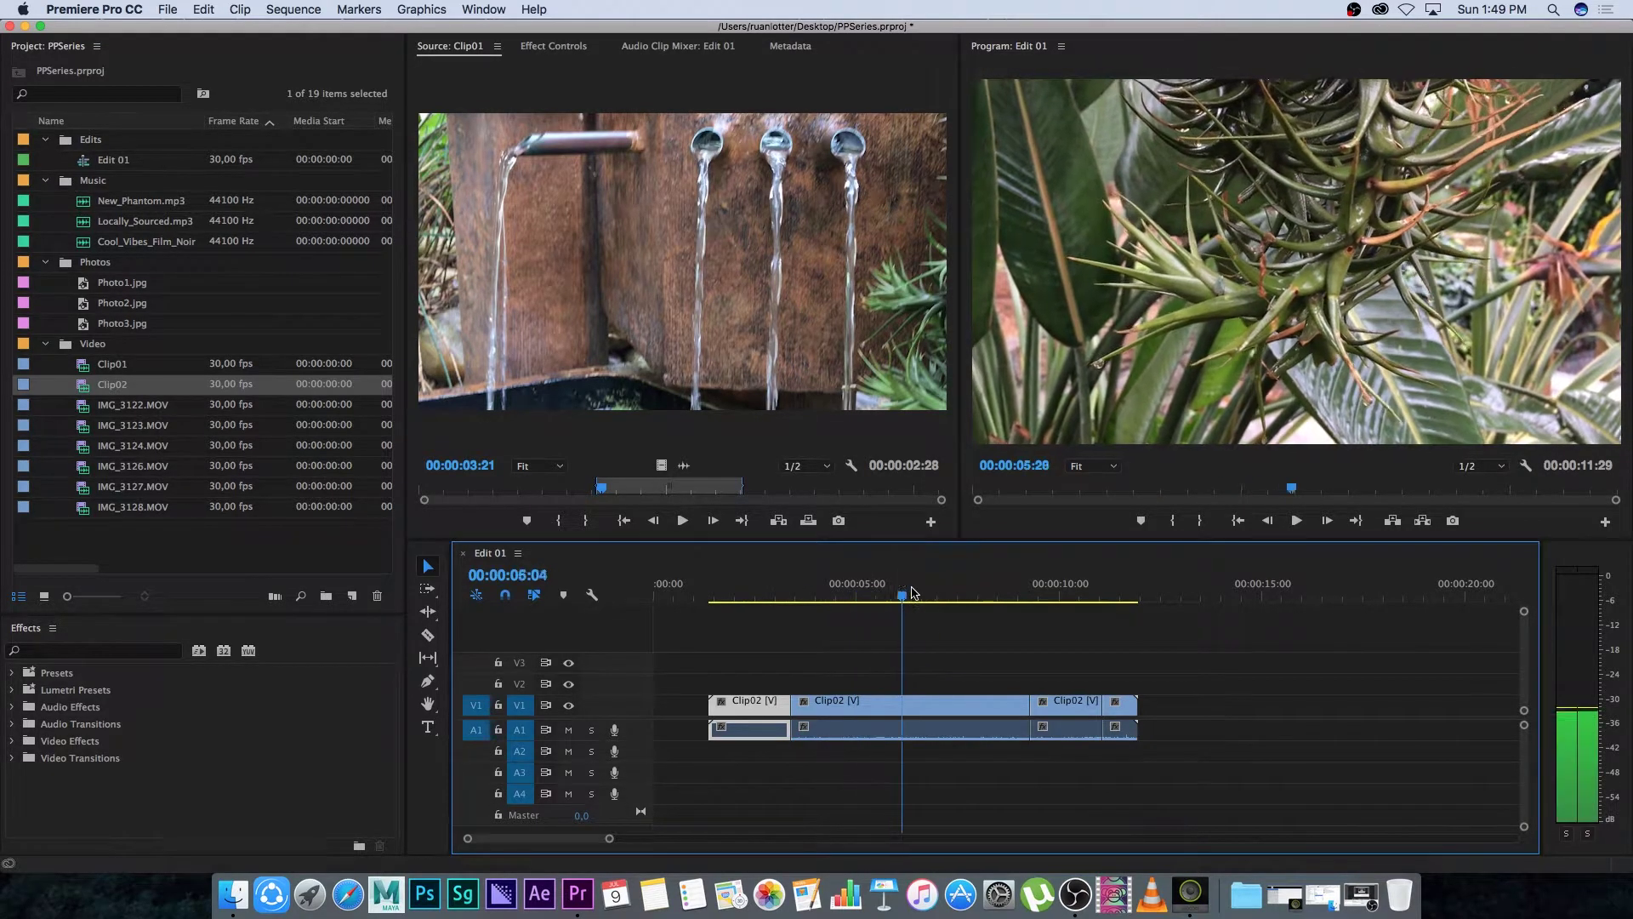
pyautogui.click(949, 732)
pyautogui.press('super+k')
pyautogui.moveTo(919, 594); pyautogui.dragTo(950, 595)
pyautogui.press('super+k')
pyautogui.click(846, 589)
pyautogui.press('super+k')
pyautogui.click(987, 590)
pyautogui.press('super+k')
pyautogui.click(1085, 591)
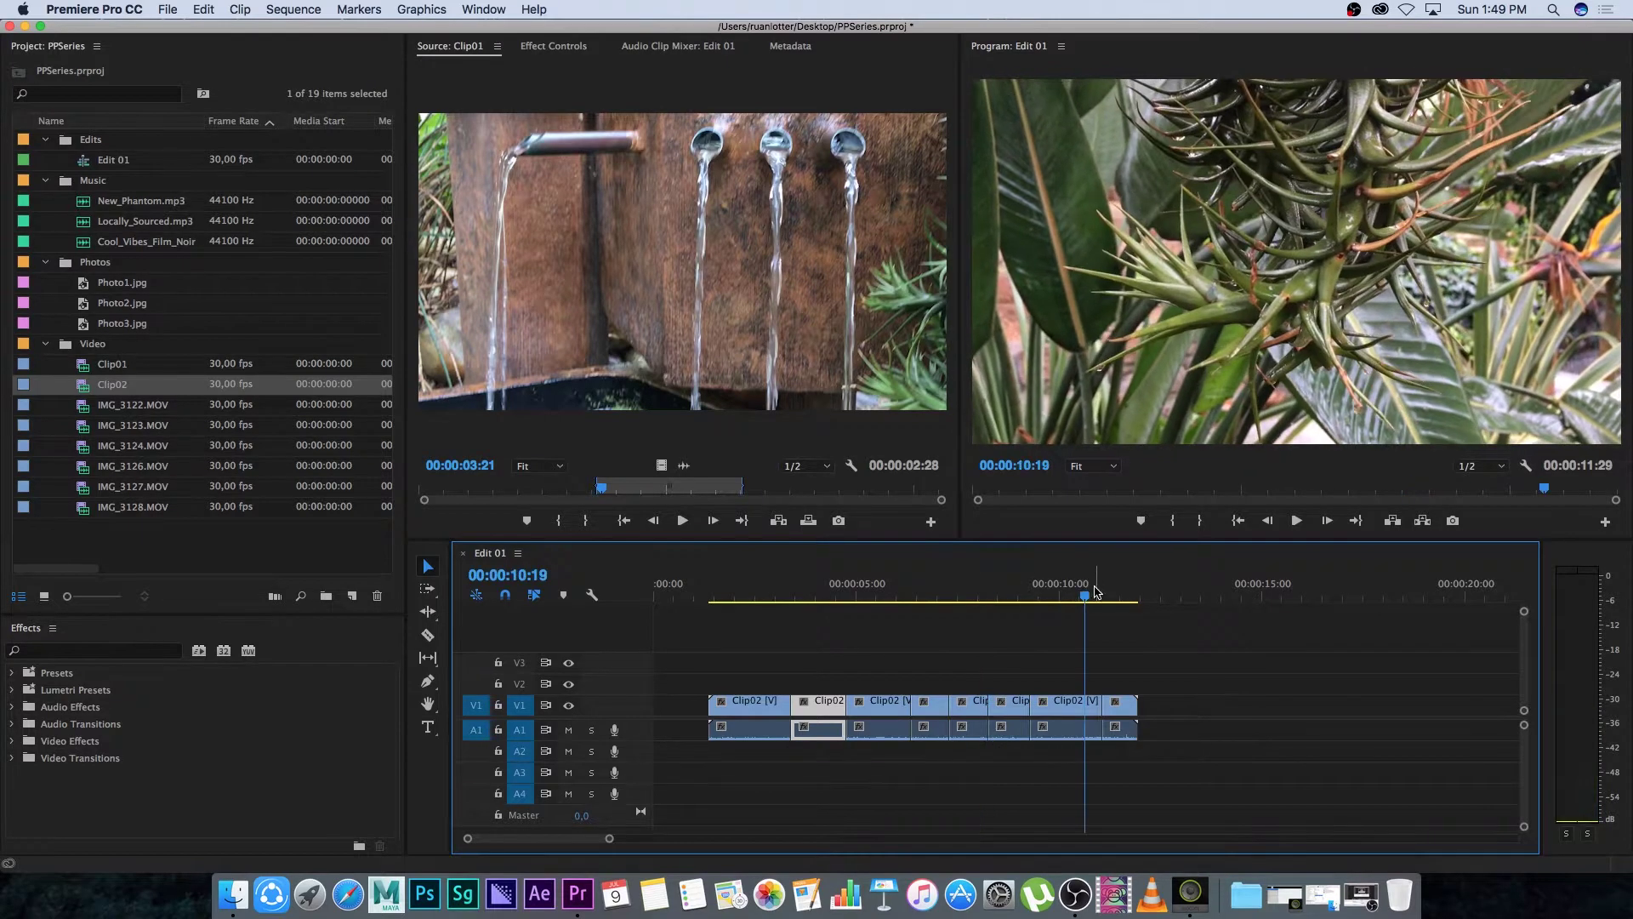
# Delete two middle Clip02 pieces and spread the others out, placing the third piece at about 7.4 seconds and the second directly after it.
pyautogui.click(824, 587)
pyautogui.moveTo(942, 706); pyautogui.dragTo(1292, 710)
pyautogui.click(1012, 730)
pyautogui.press('Delete')
pyautogui.click(1065, 734)
pyautogui.press('Delete')
pyautogui.moveTo(876, 706); pyautogui.dragTo(984, 706)
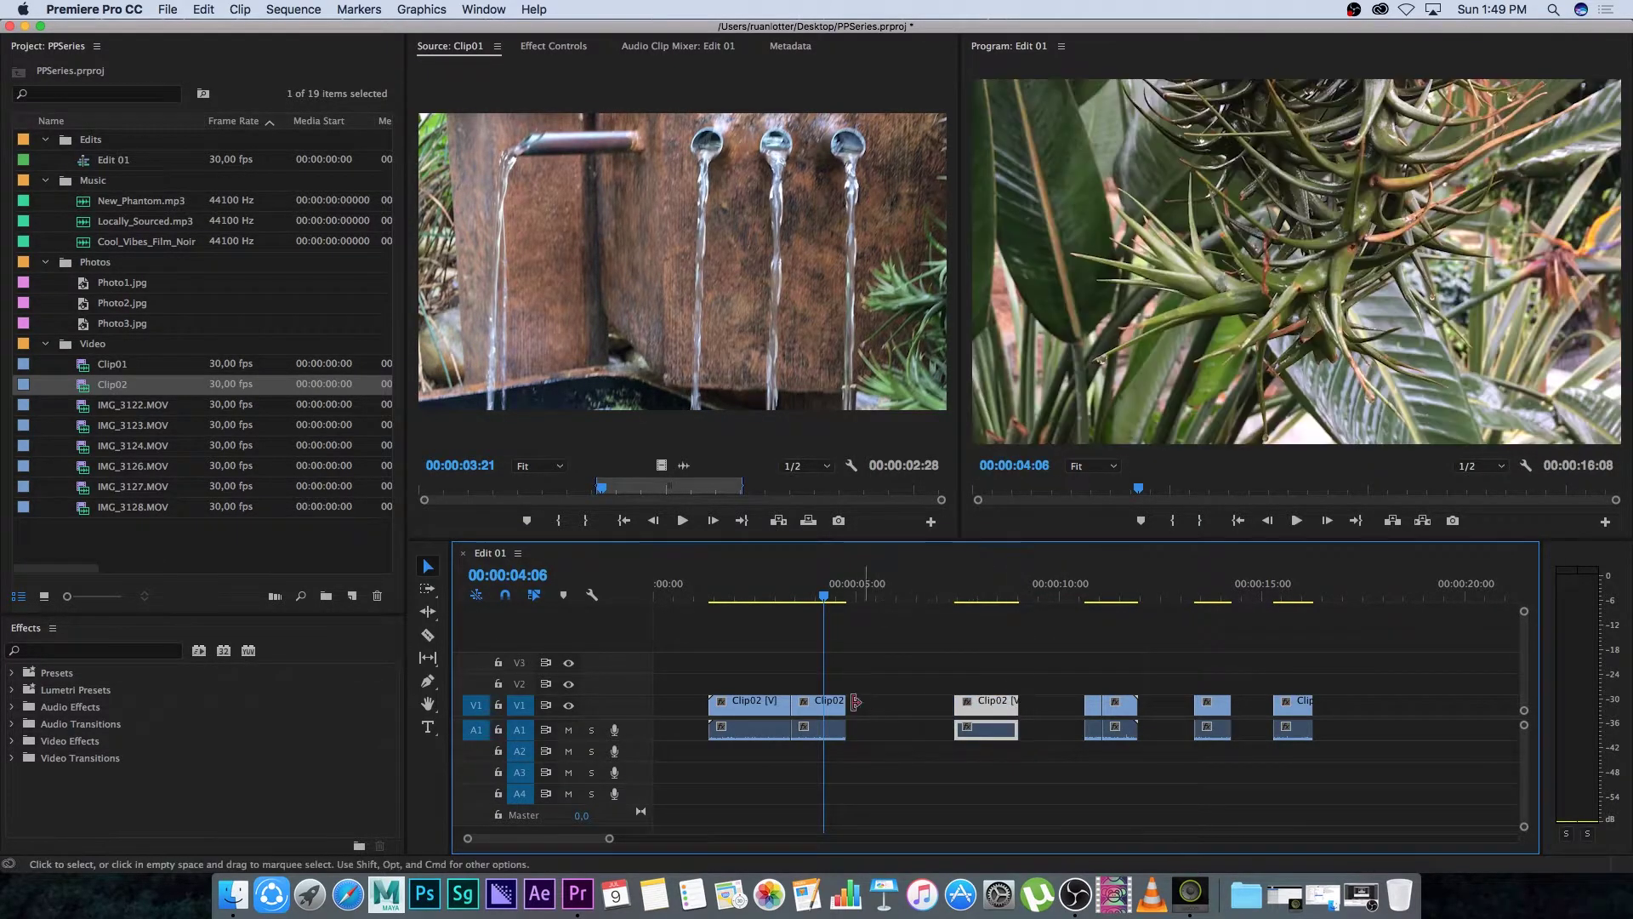
pyautogui.moveTo(823, 711); pyautogui.dragTo(1052, 706)
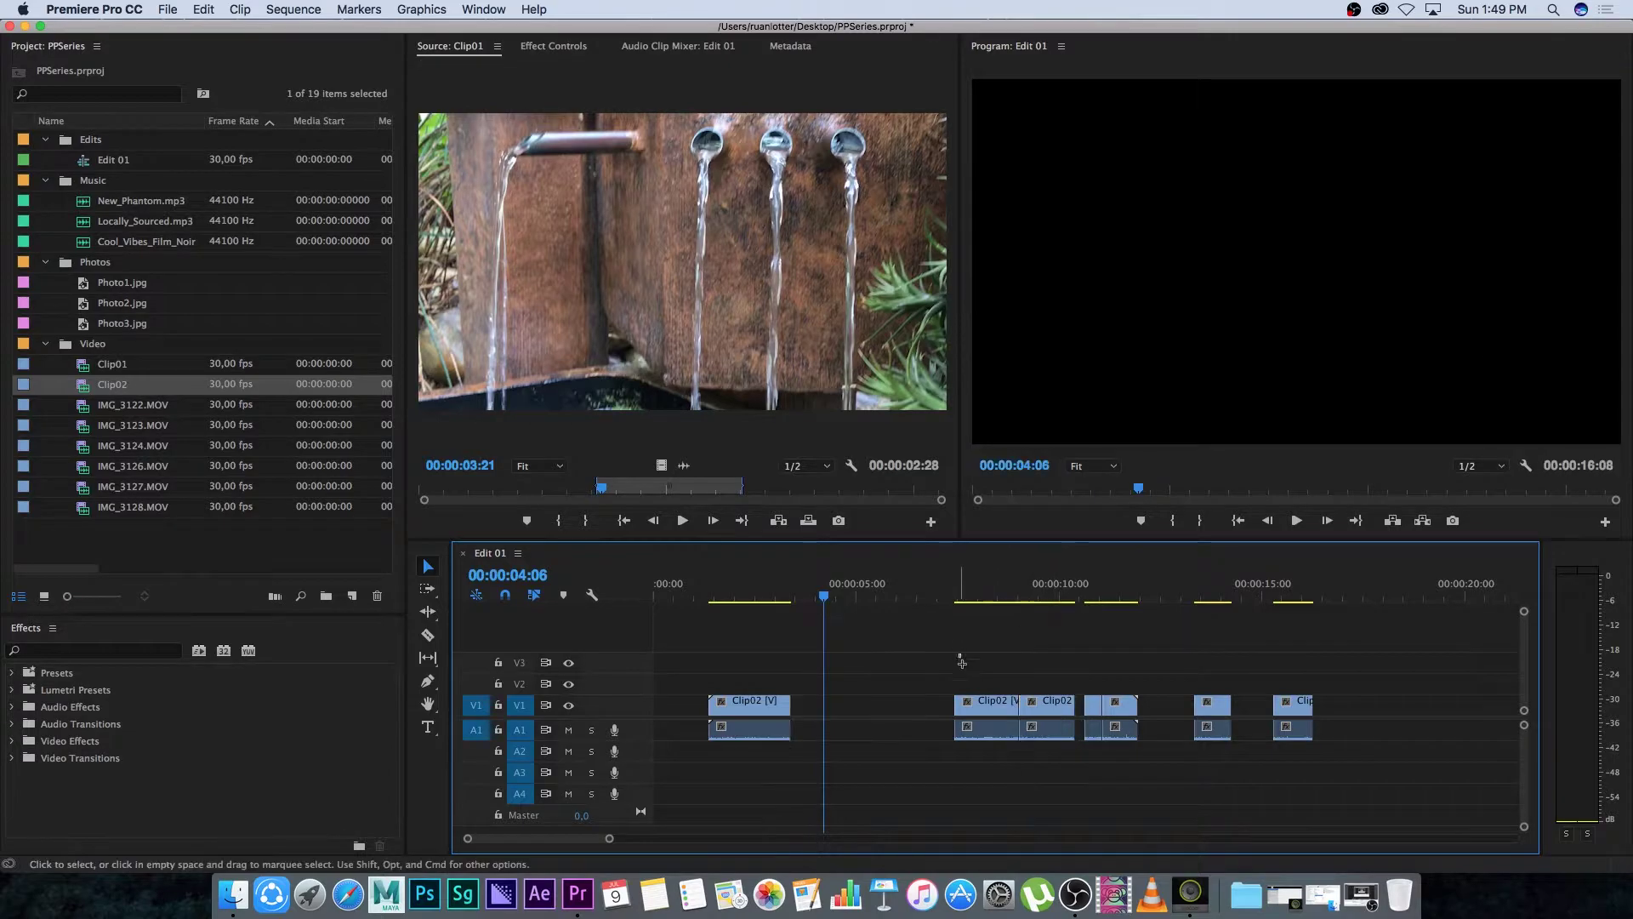
# Move the two adjoining middle Clip02 pieces earlier to start at about 5.3 seconds, and split the first one at 00:00:06:01.
pyautogui.moveTo(940, 642); pyautogui.dragTo(1039, 733)
pyautogui.moveTo(1045, 708); pyautogui.dragTo(959, 715)
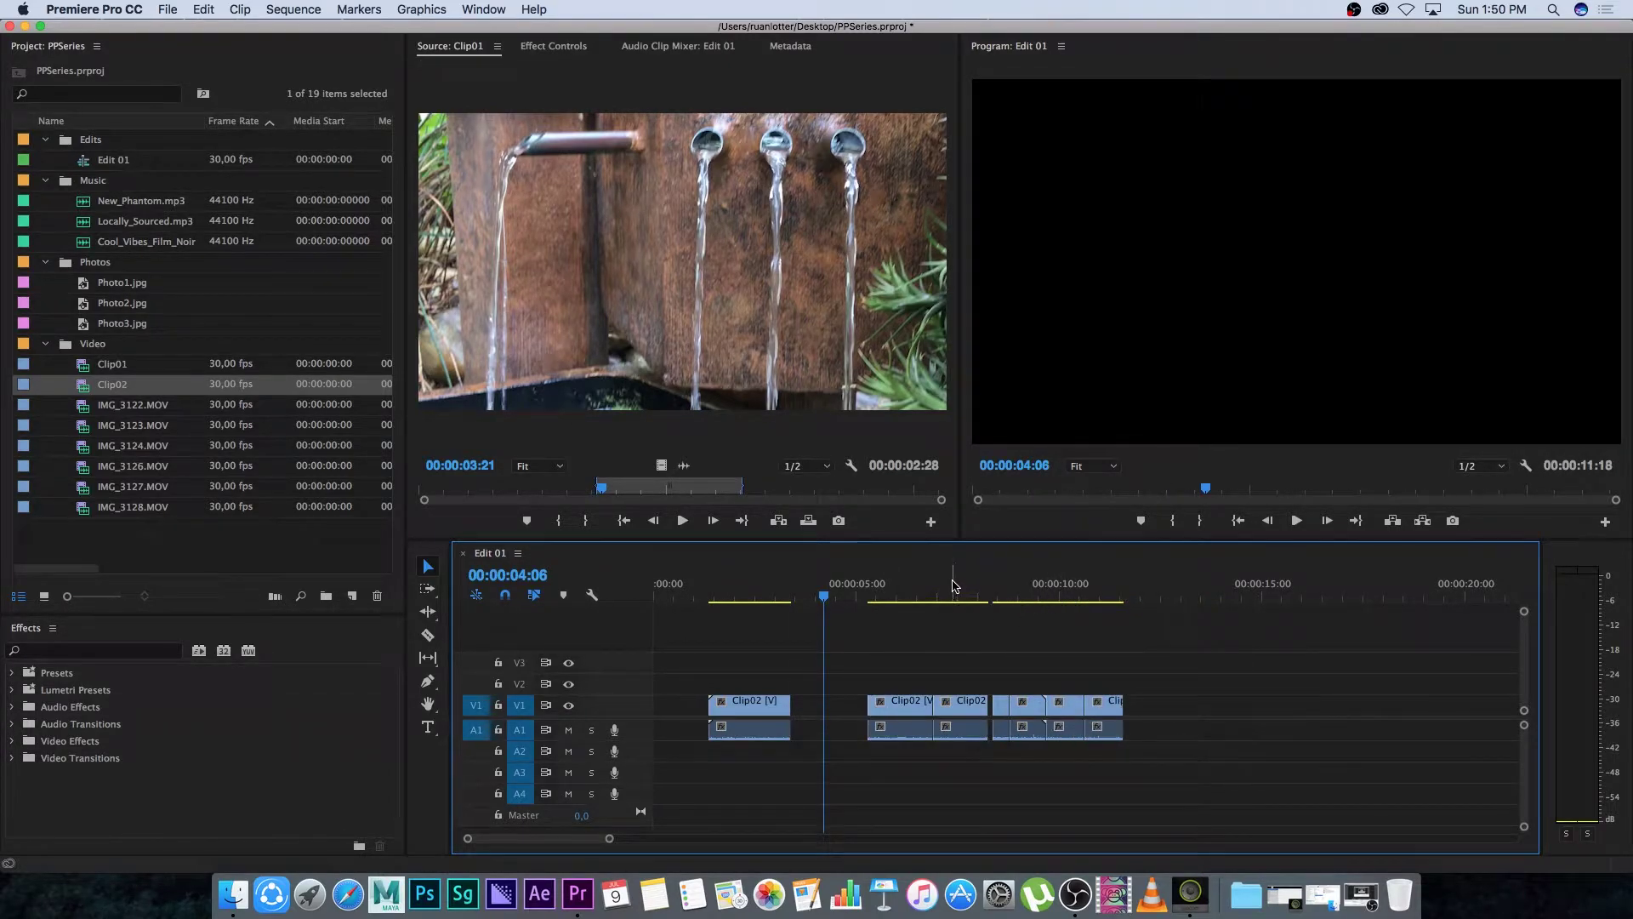
pyautogui.moveTo(954, 586); pyautogui.dragTo(898, 586)
pyautogui.click(904, 737)
pyautogui.press('super+k')
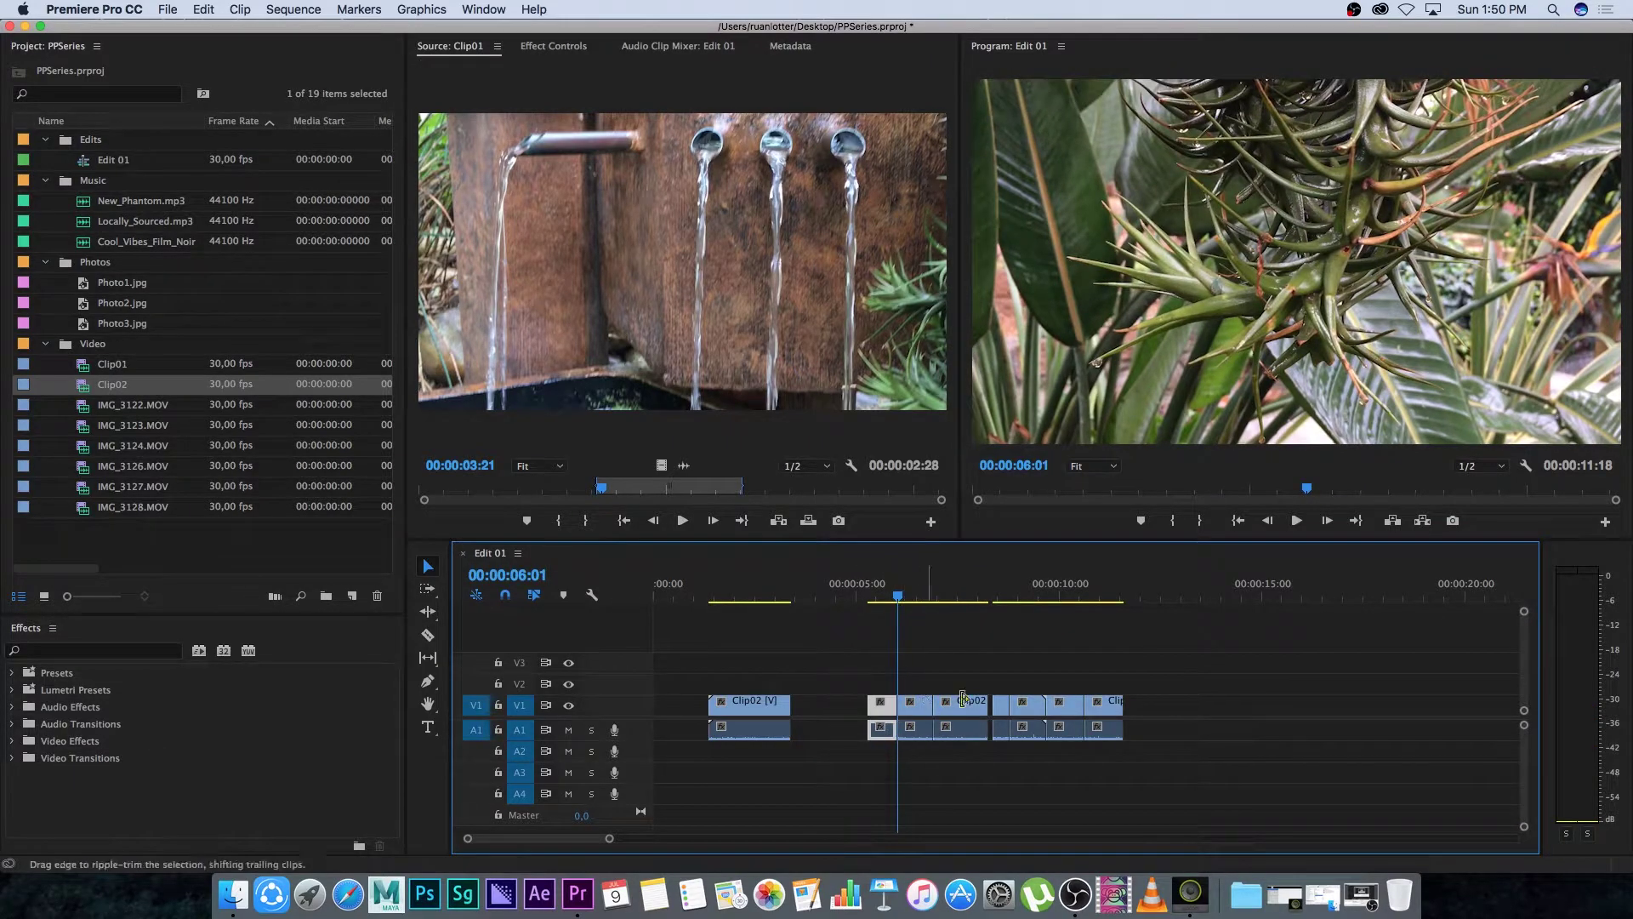
# Select all the Clip02 pieces in the Edit 01 timeline and delete them.
pyautogui.click(843, 585)
pyautogui.moveTo(1144, 672); pyautogui.dragTo(706, 741)
pyautogui.press('Delete')
# Mark IMG_3122.MOV from 00:00:01:25 to 00:00:05:19 in the source monitor and place that section at the start of V1 and A1.
pyautogui.doubleClick(112, 384)
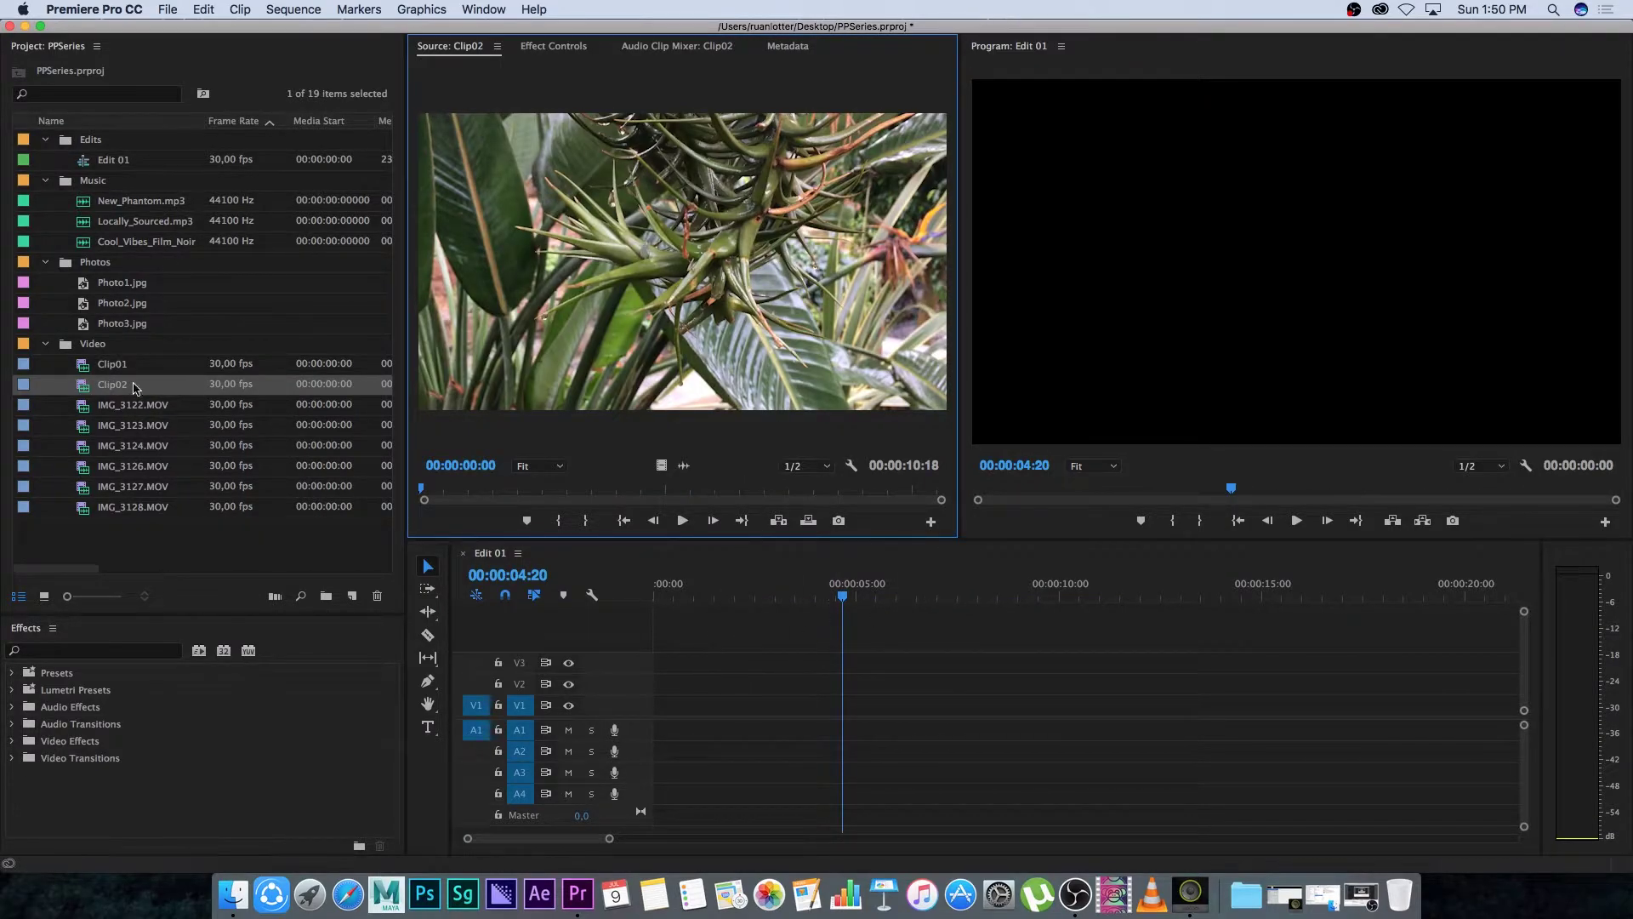
pyautogui.doubleClick(83, 407)
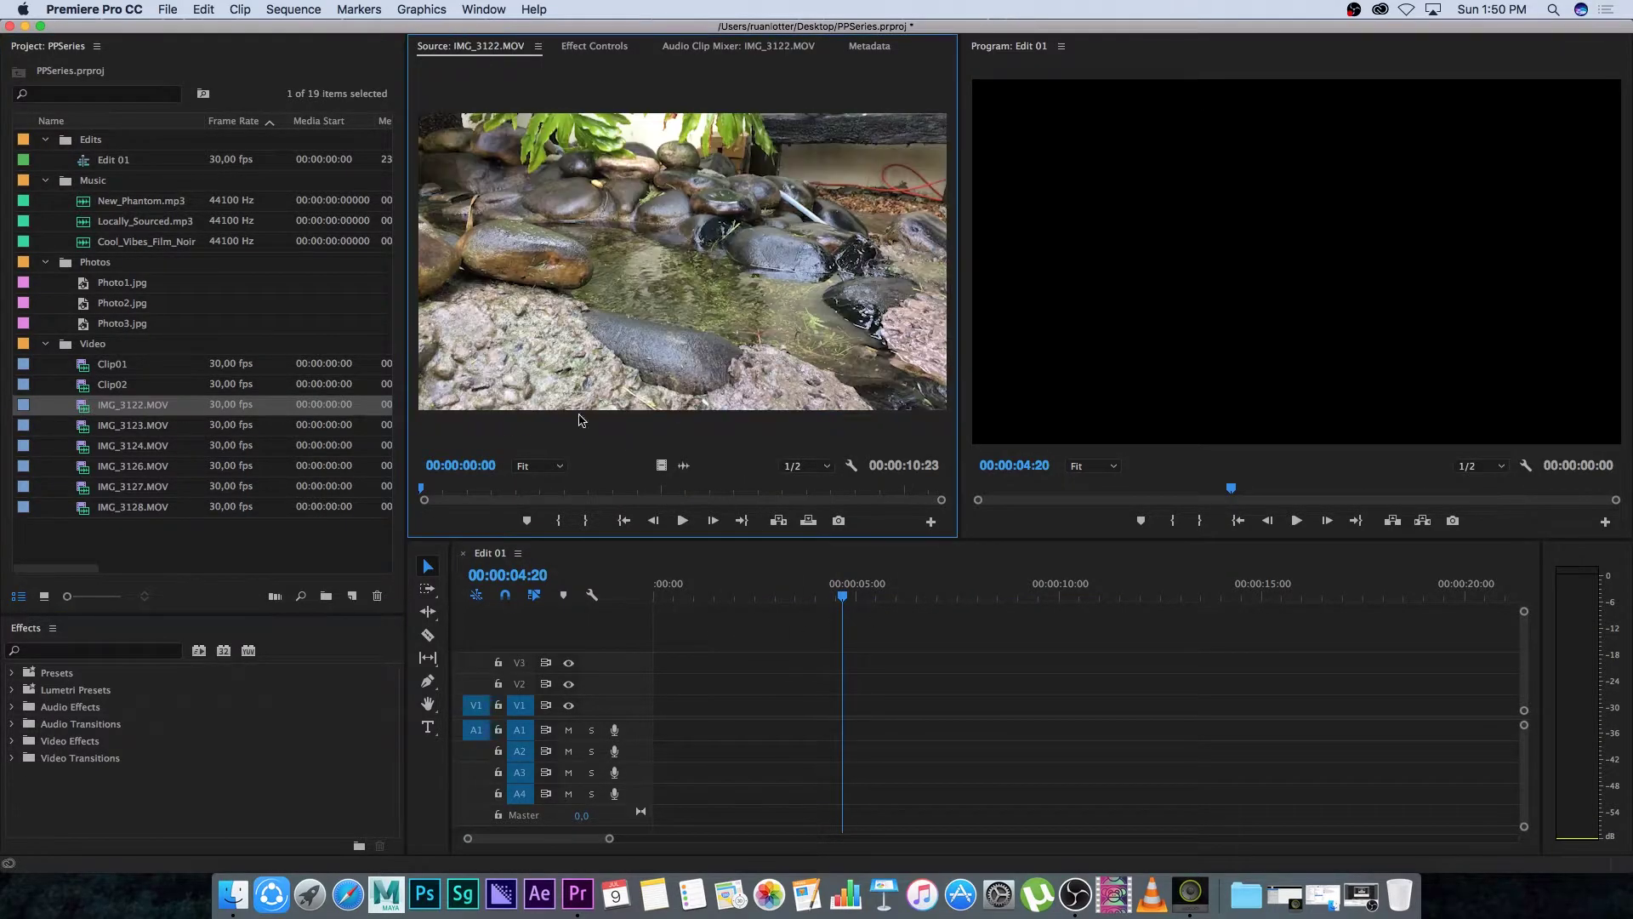
pyautogui.moveTo(681, 489); pyautogui.dragTo(507, 488)
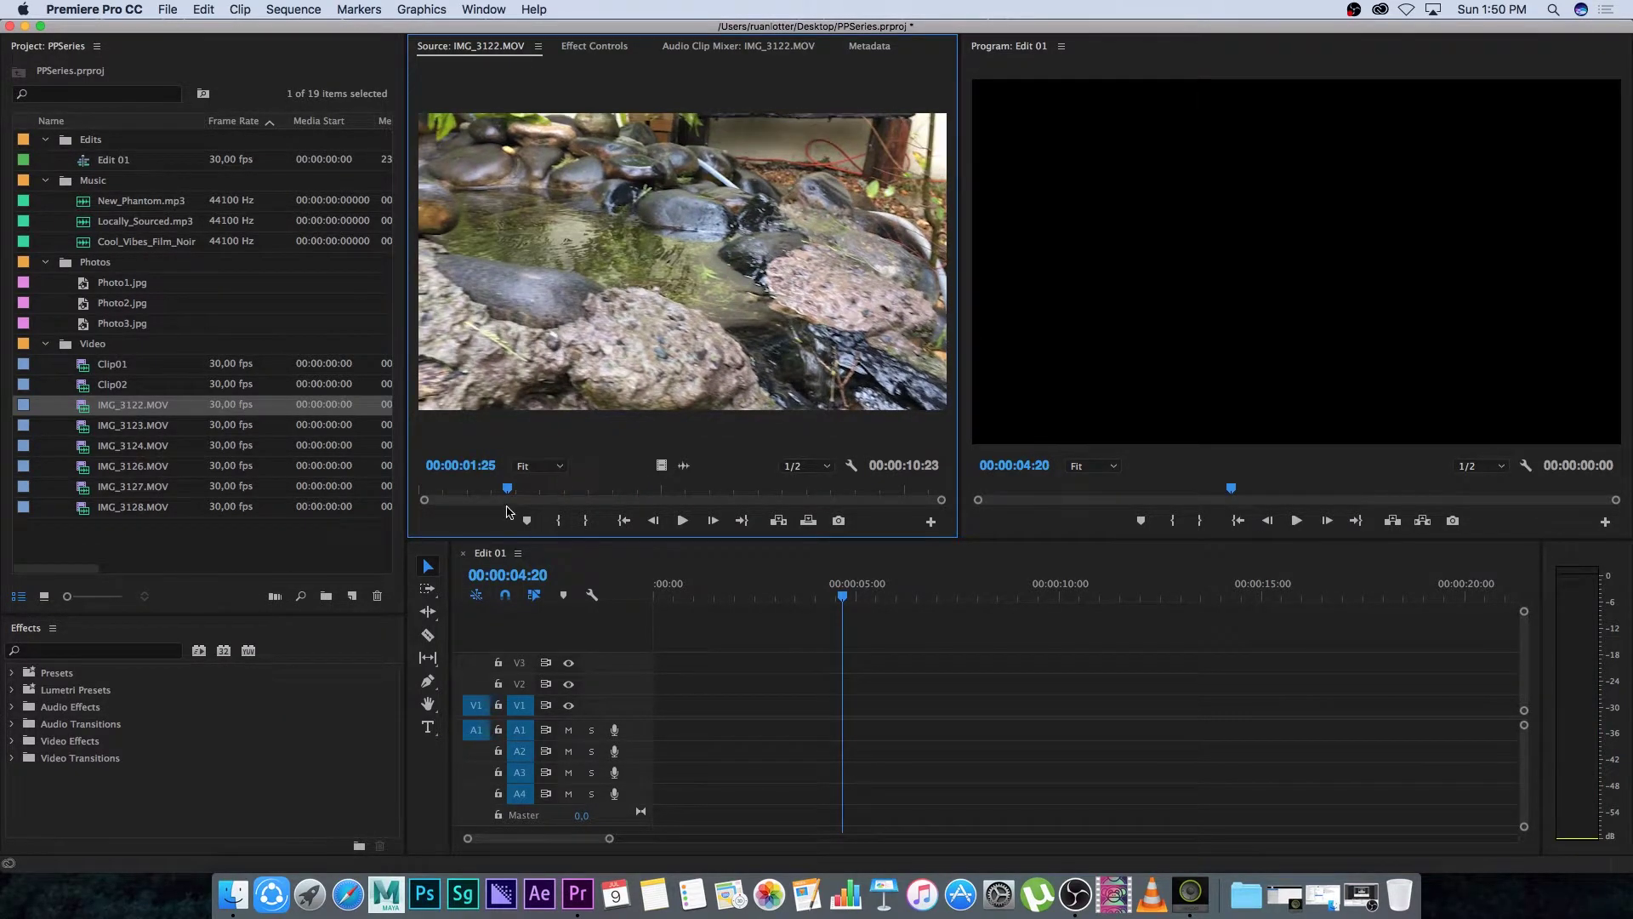
pyautogui.press('i')
pyautogui.moveTo(508, 491); pyautogui.dragTo(692, 485)
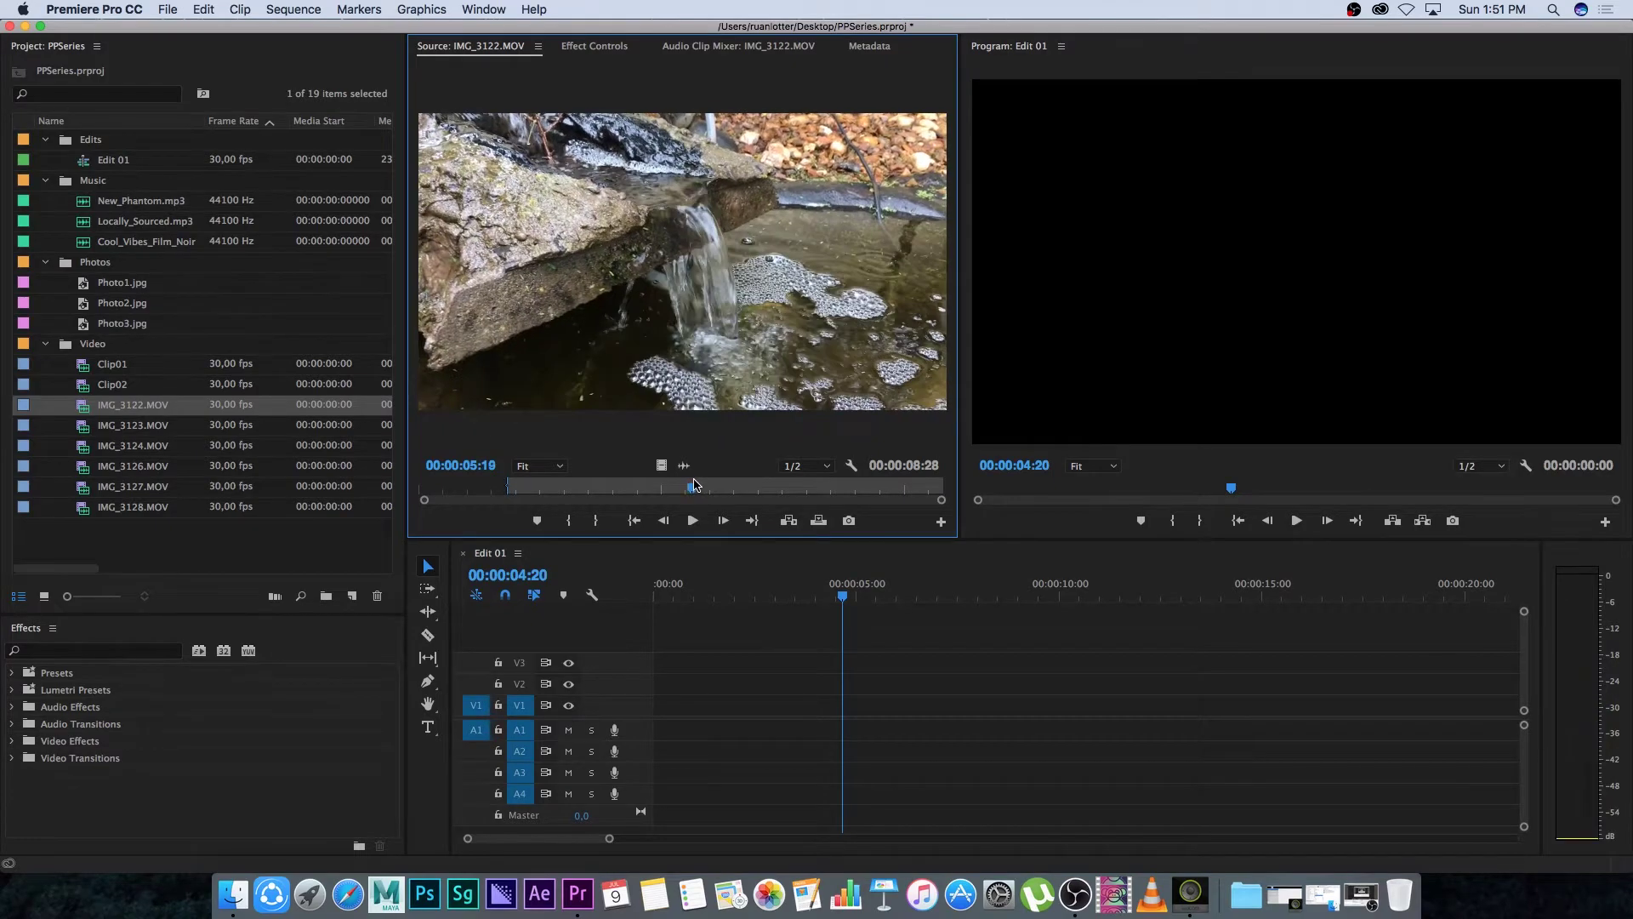
pyautogui.press('o')
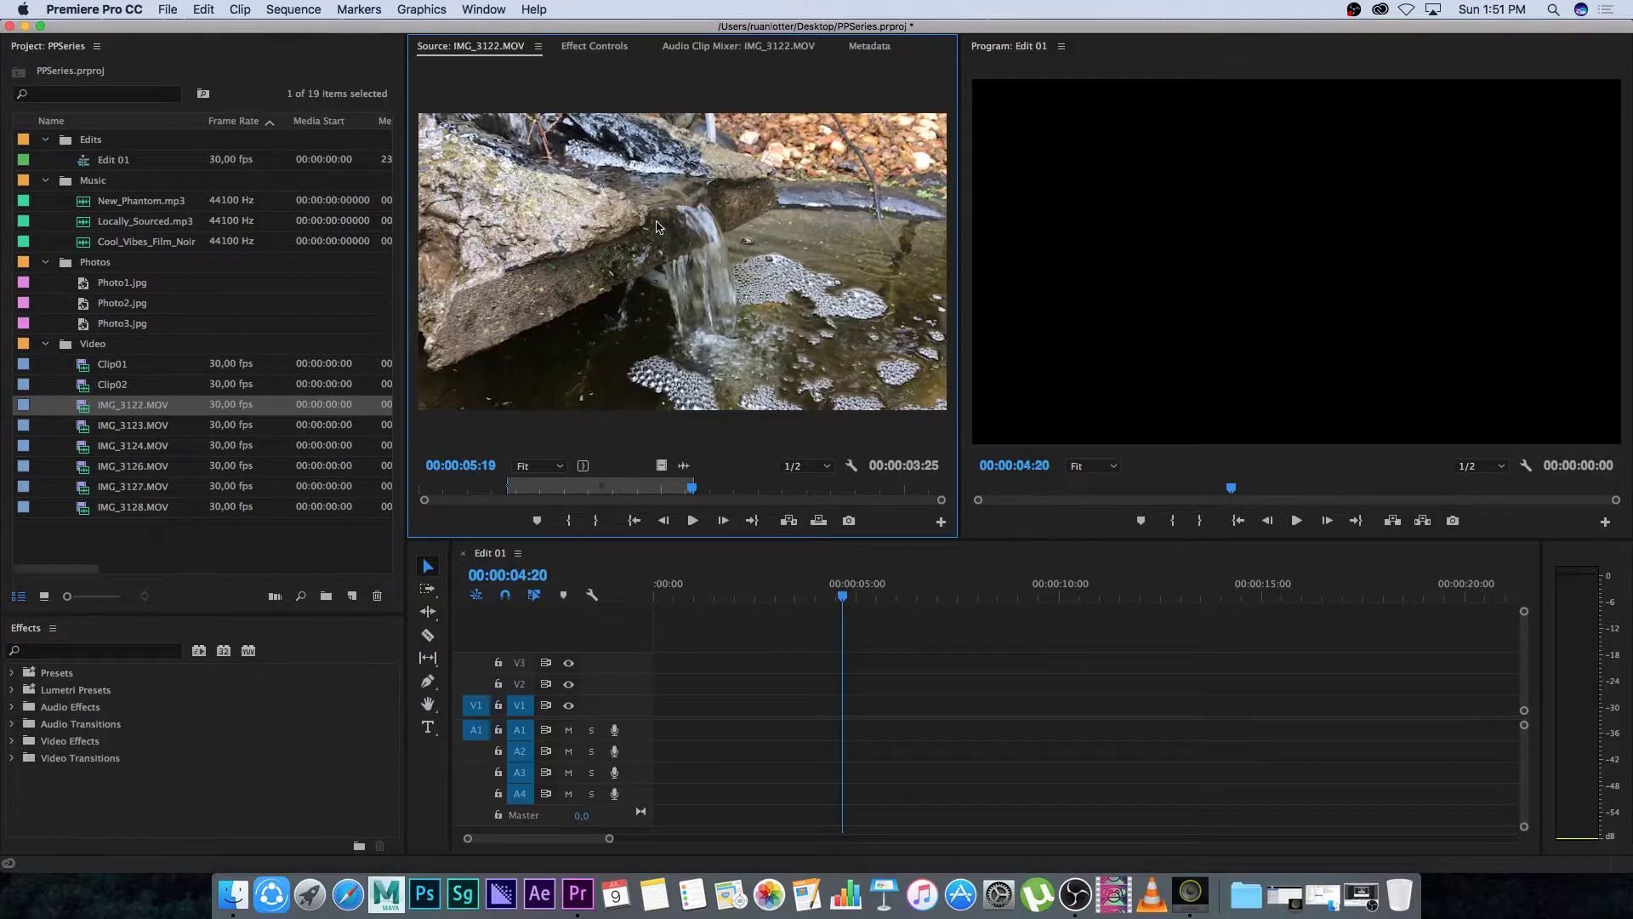
pyautogui.moveTo(763, 388)
pyautogui.mouseDown()
pyautogui.moveTo(757, 644)
pyautogui.moveTo(666, 715)
pyautogui.mouseUp()
pyautogui.press('space')
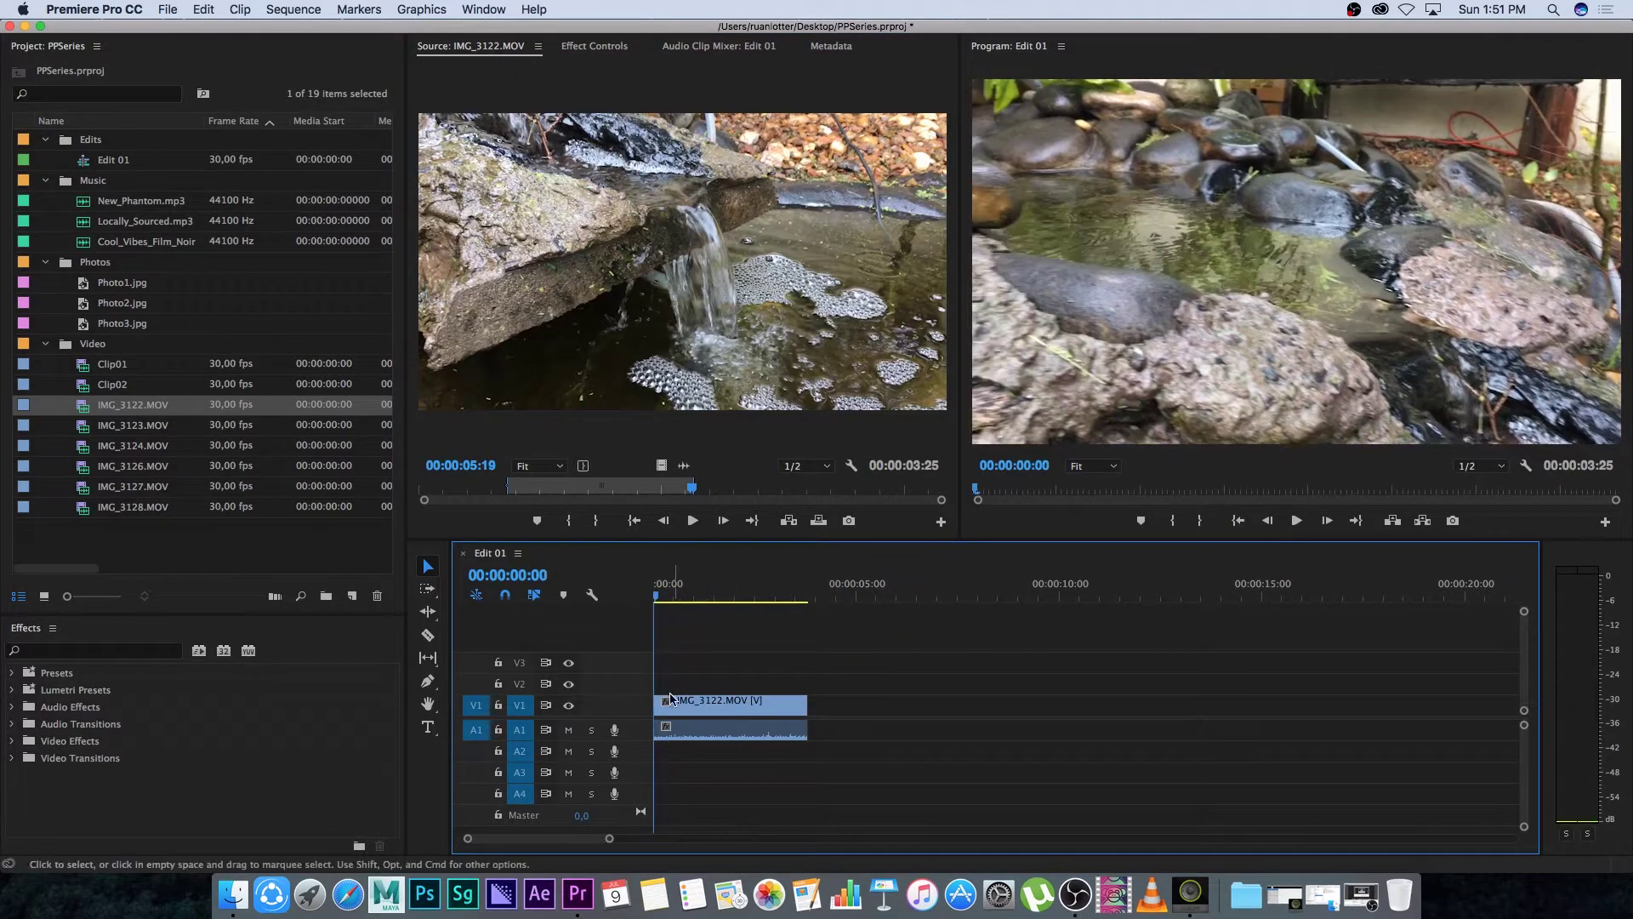
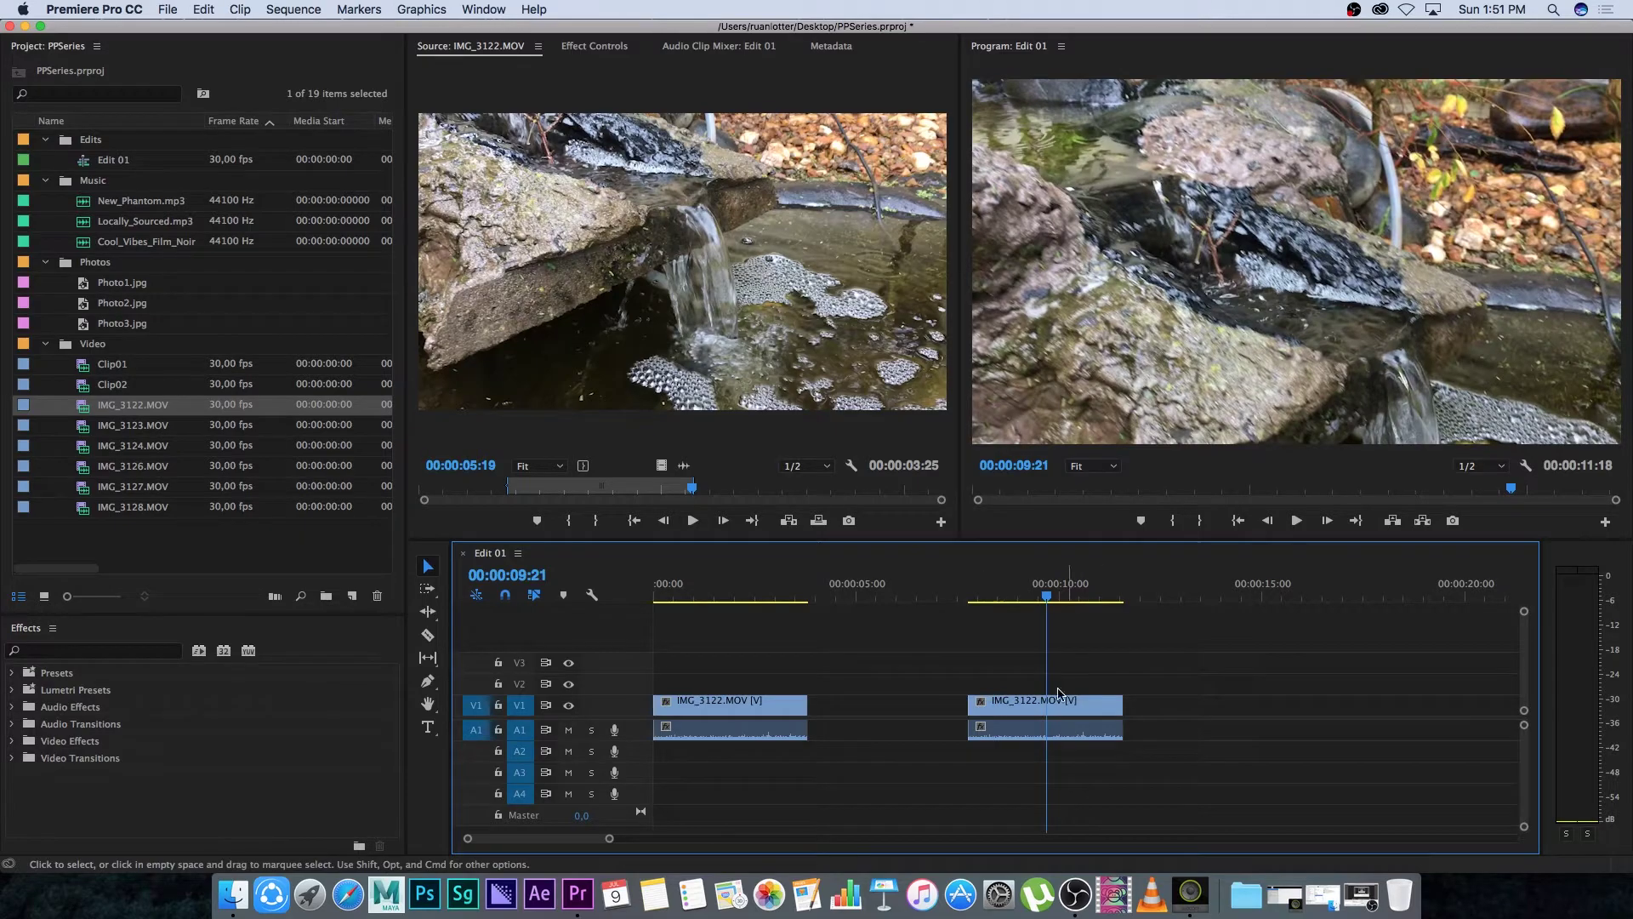
# Delete the second IMG_3122.MOV section, and append IMG_3123.MOV, IMG_3124.MOV and IMG_3126.MOV in sequence after the first one on V1 and A1.
pyautogui.click(1059, 694)
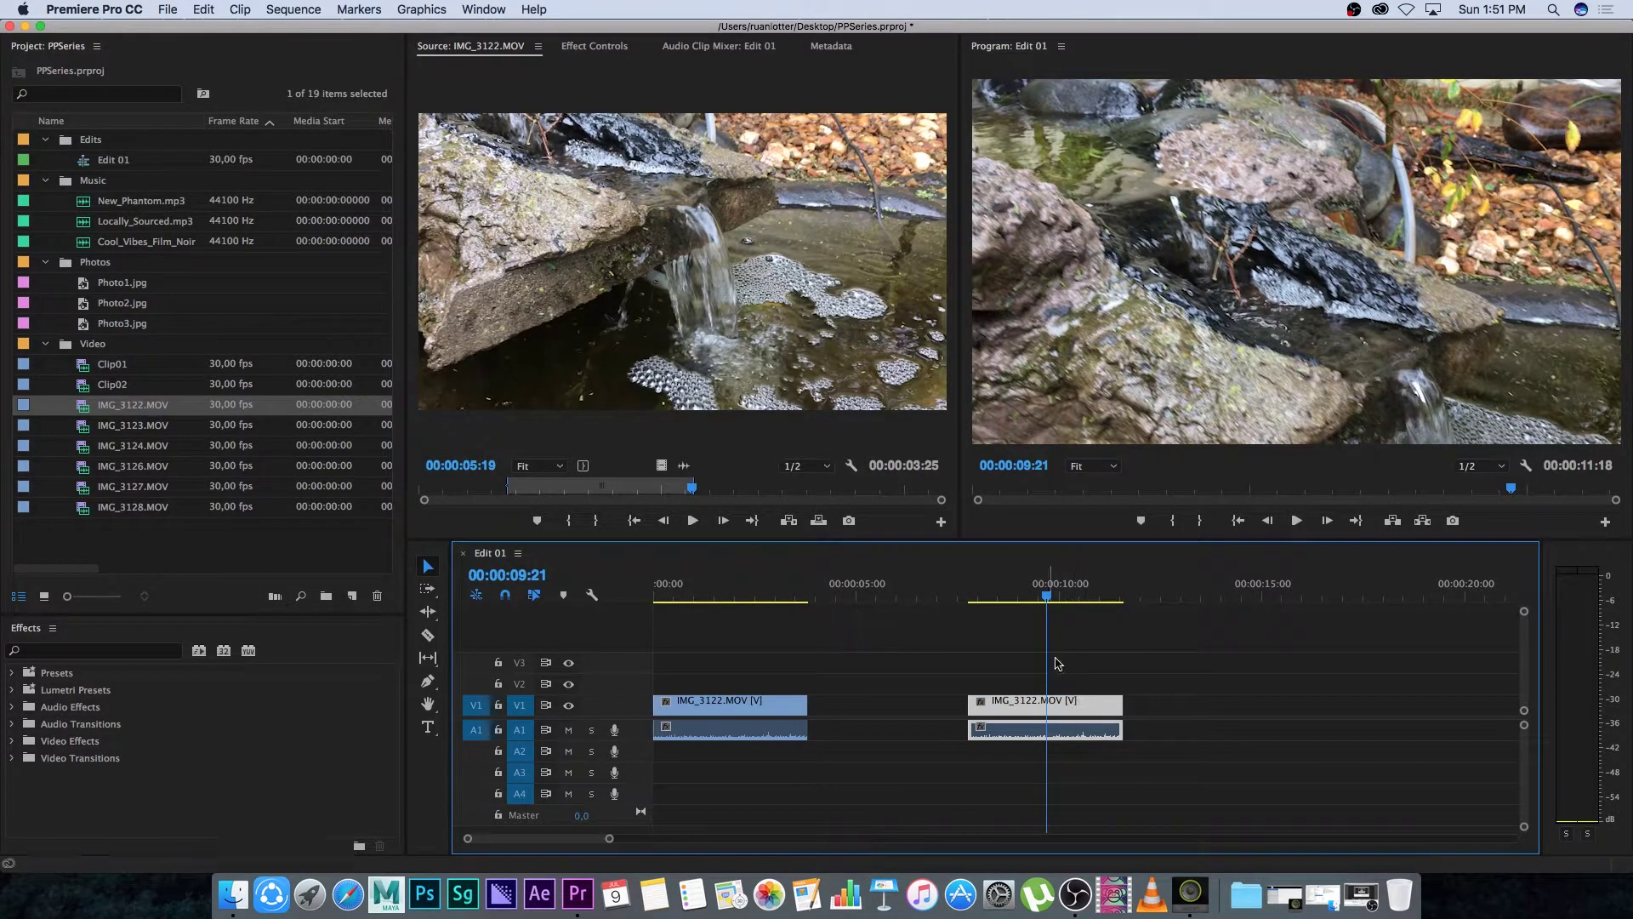
pyautogui.moveTo(614, 839); pyautogui.dragTo(724, 838)
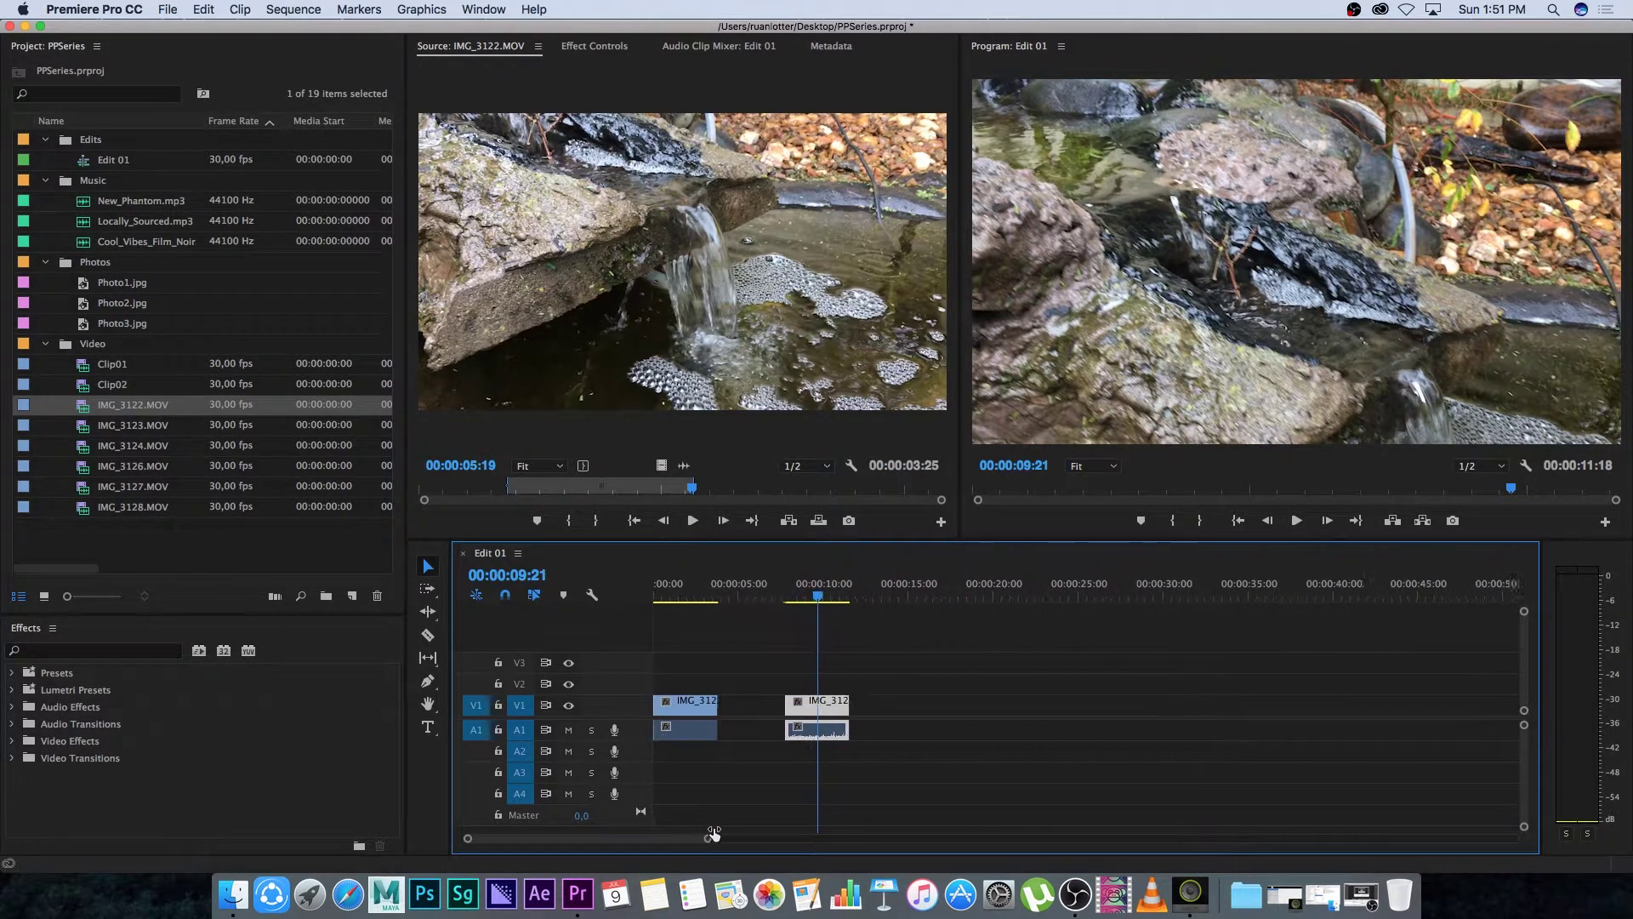
pyautogui.press('Delete')
pyautogui.moveTo(112, 427); pyautogui.dragTo(885, 704)
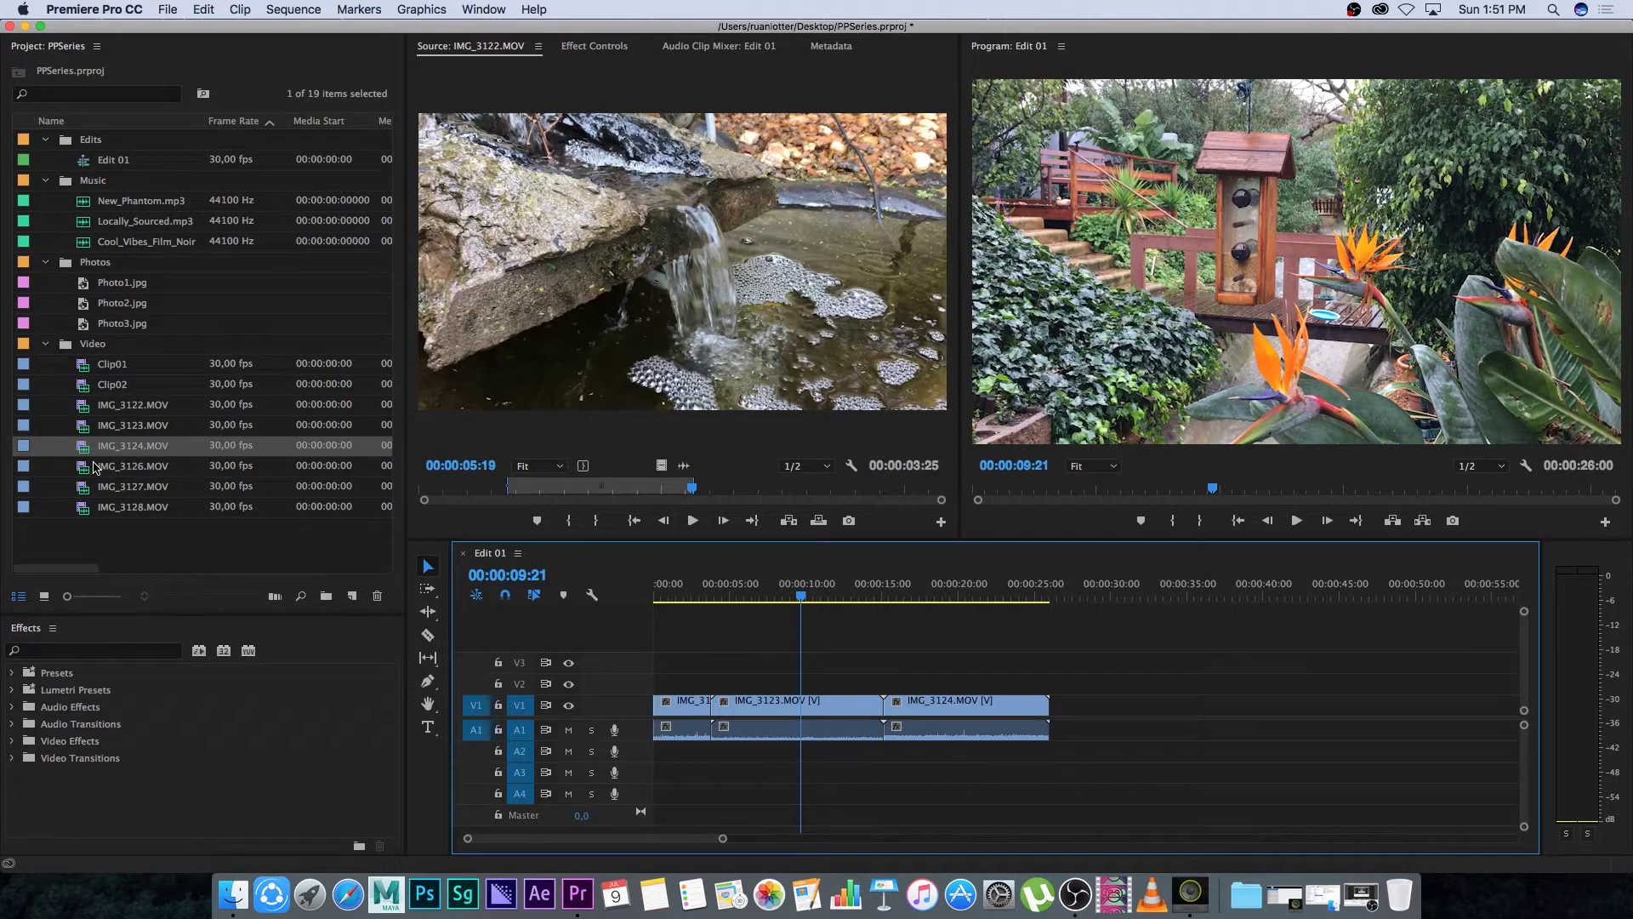
pyautogui.moveTo(94, 467); pyautogui.dragTo(977, 704)
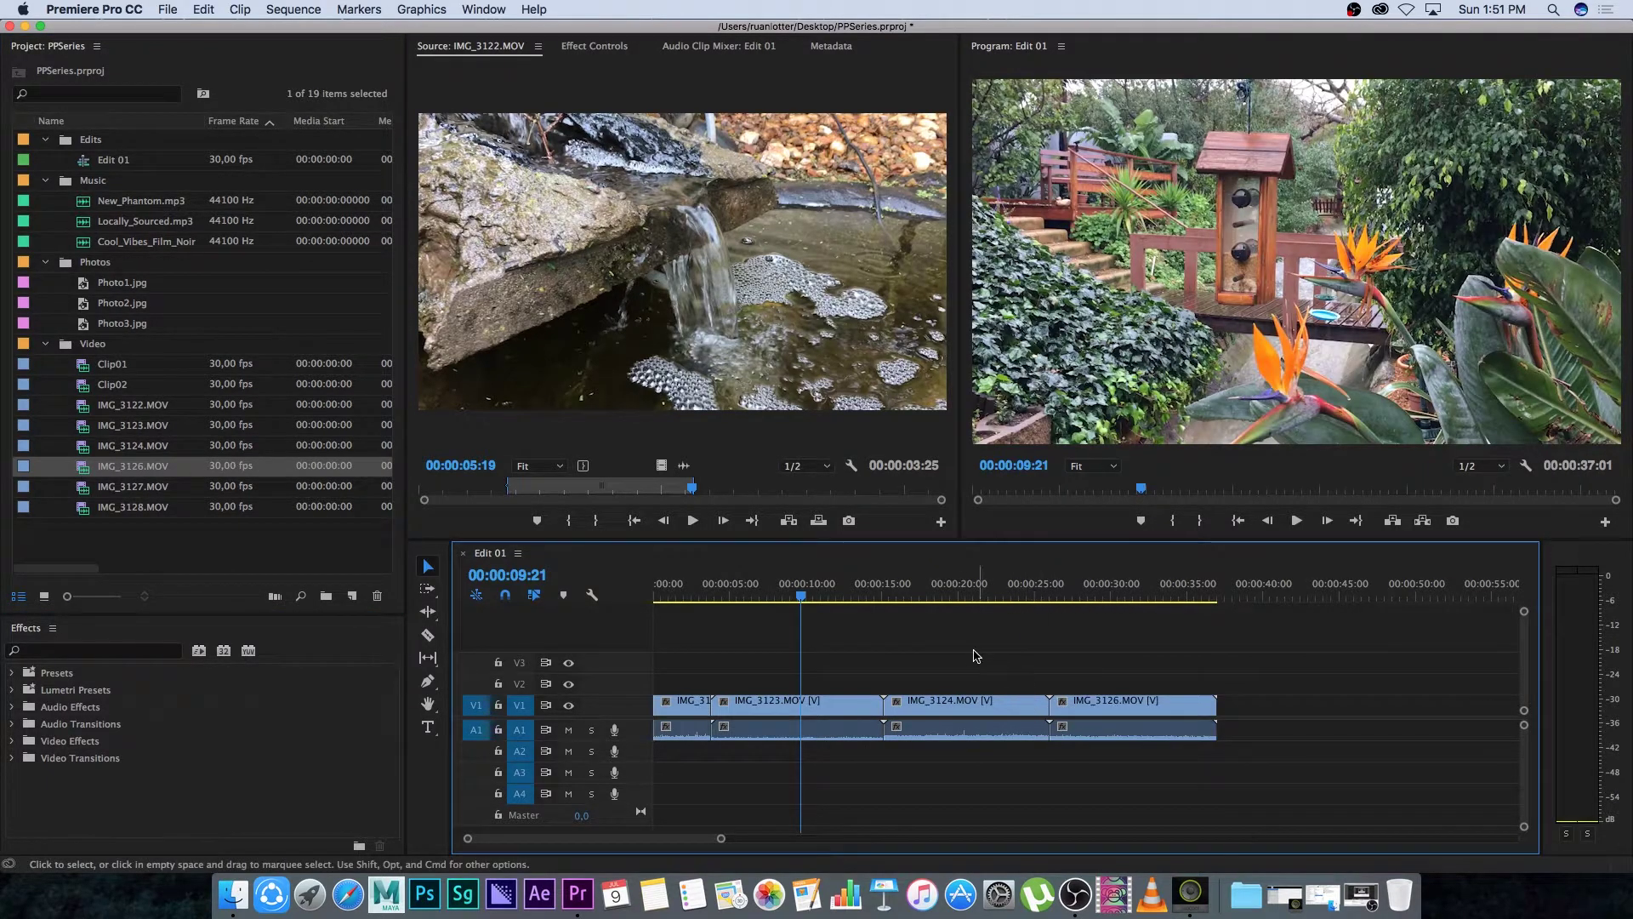
# Split IMG_3124.MOV at 00:00:20:24 and IMG_3123.MOV at about 7 and 10.8 seconds.
pyautogui.moveTo(955, 590); pyautogui.dragTo(1024, 745)
pyautogui.press('super+k')
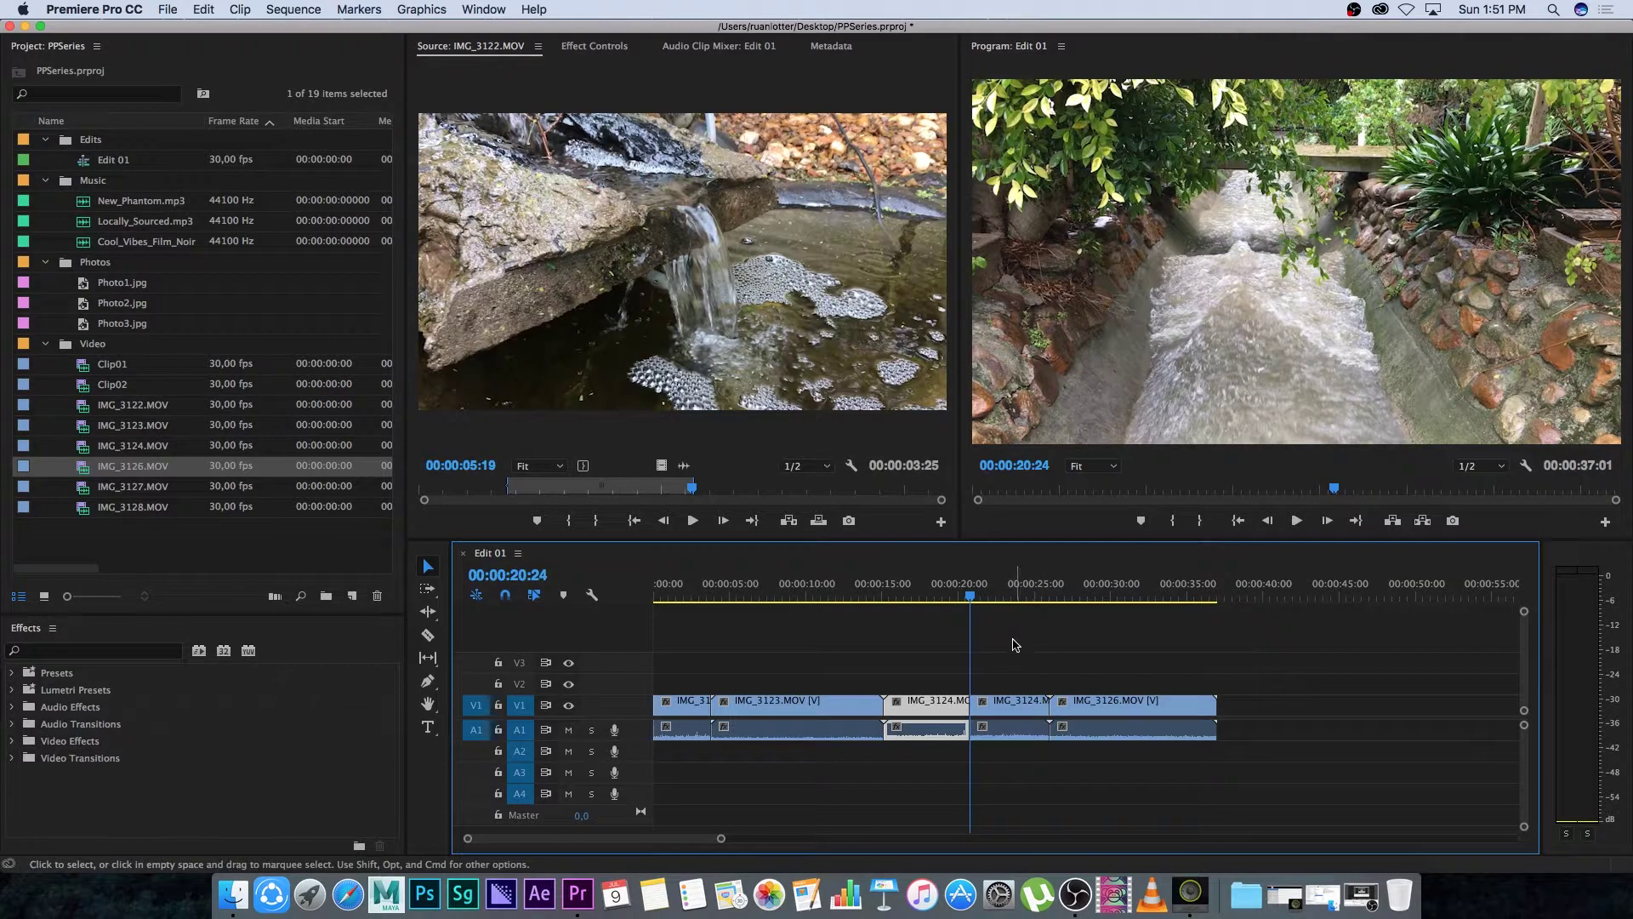
pyautogui.moveTo(970, 593); pyautogui.dragTo(762, 594)
pyautogui.moveTo(807, 668); pyautogui.dragTo(846, 757)
pyautogui.press('super+k')
pyautogui.moveTo(832, 595)
pyautogui.mouseDown()
pyautogui.moveTo(795, 596)
pyautogui.moveTo(819, 595)
pyautogui.mouseUp()
pyautogui.press('super+k')
# Split IMG_3126.MOV at about 31.6 seconds and move the playhead back to 00:00:06:12.
pyautogui.click(1142, 598)
pyautogui.moveTo(1142, 601); pyautogui.dragTo(1135, 599)
pyautogui.moveTo(1166, 667); pyautogui.dragTo(1187, 747)
pyautogui.press('super+k')
pyautogui.moveTo(1134, 597); pyautogui.dragTo(1044, 588)
pyautogui.moveTo(882, 595); pyautogui.dragTo(750, 596)
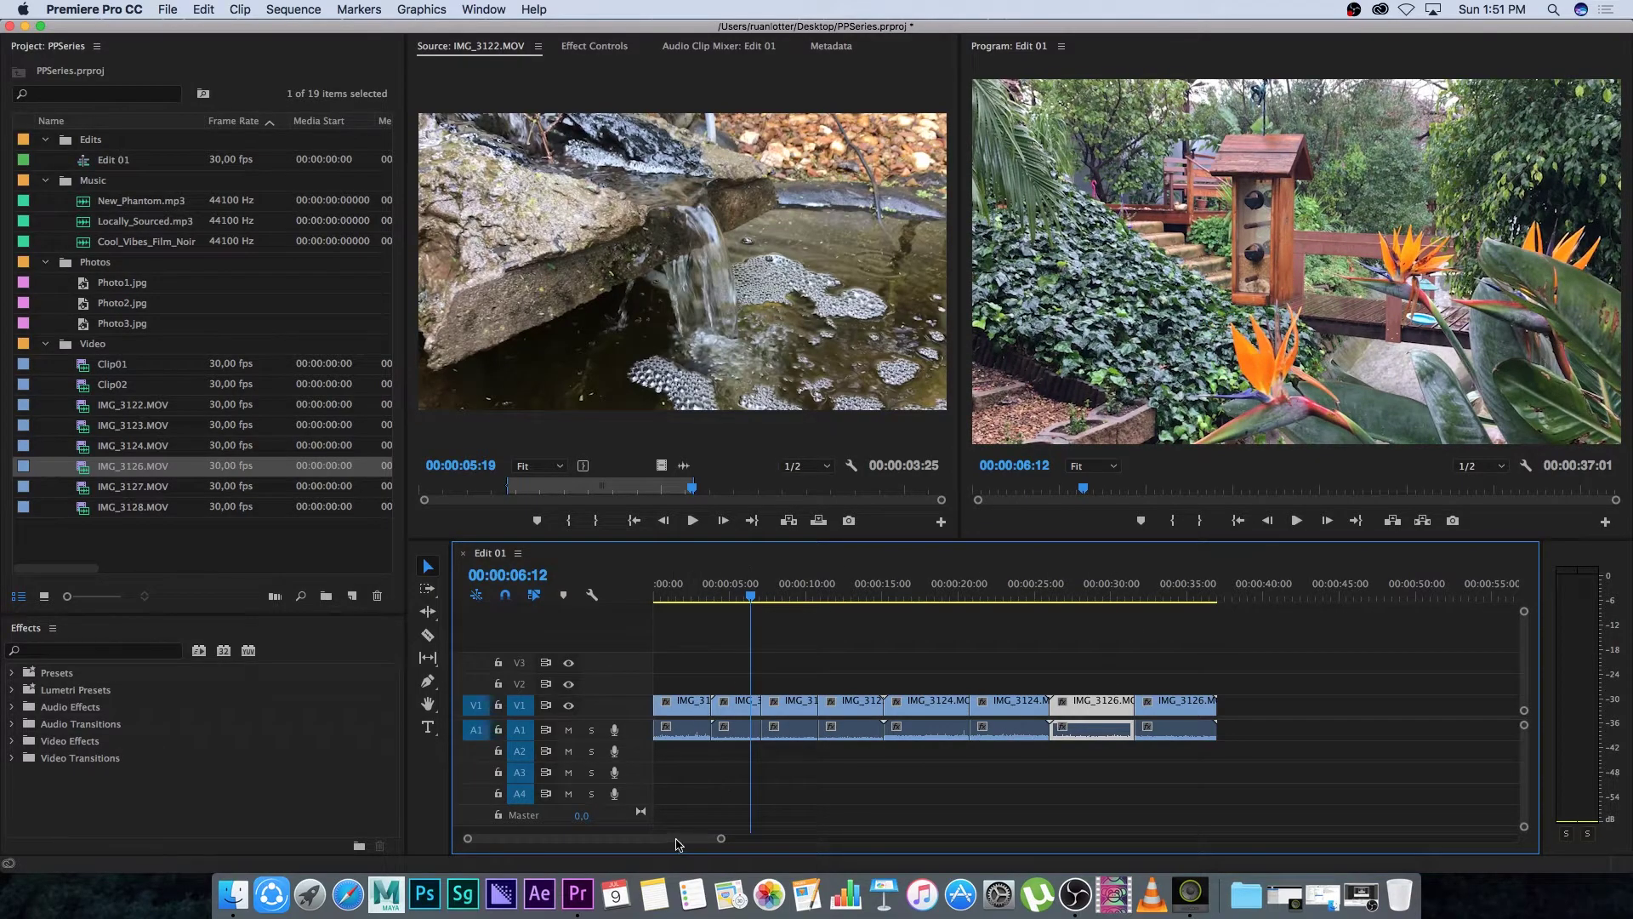
# Duplicate all eight clip pieces as a backup group on the same tracks, starting at about 1 minute 7 seconds.
pyautogui.moveTo(721, 839); pyautogui.dragTo(783, 839)
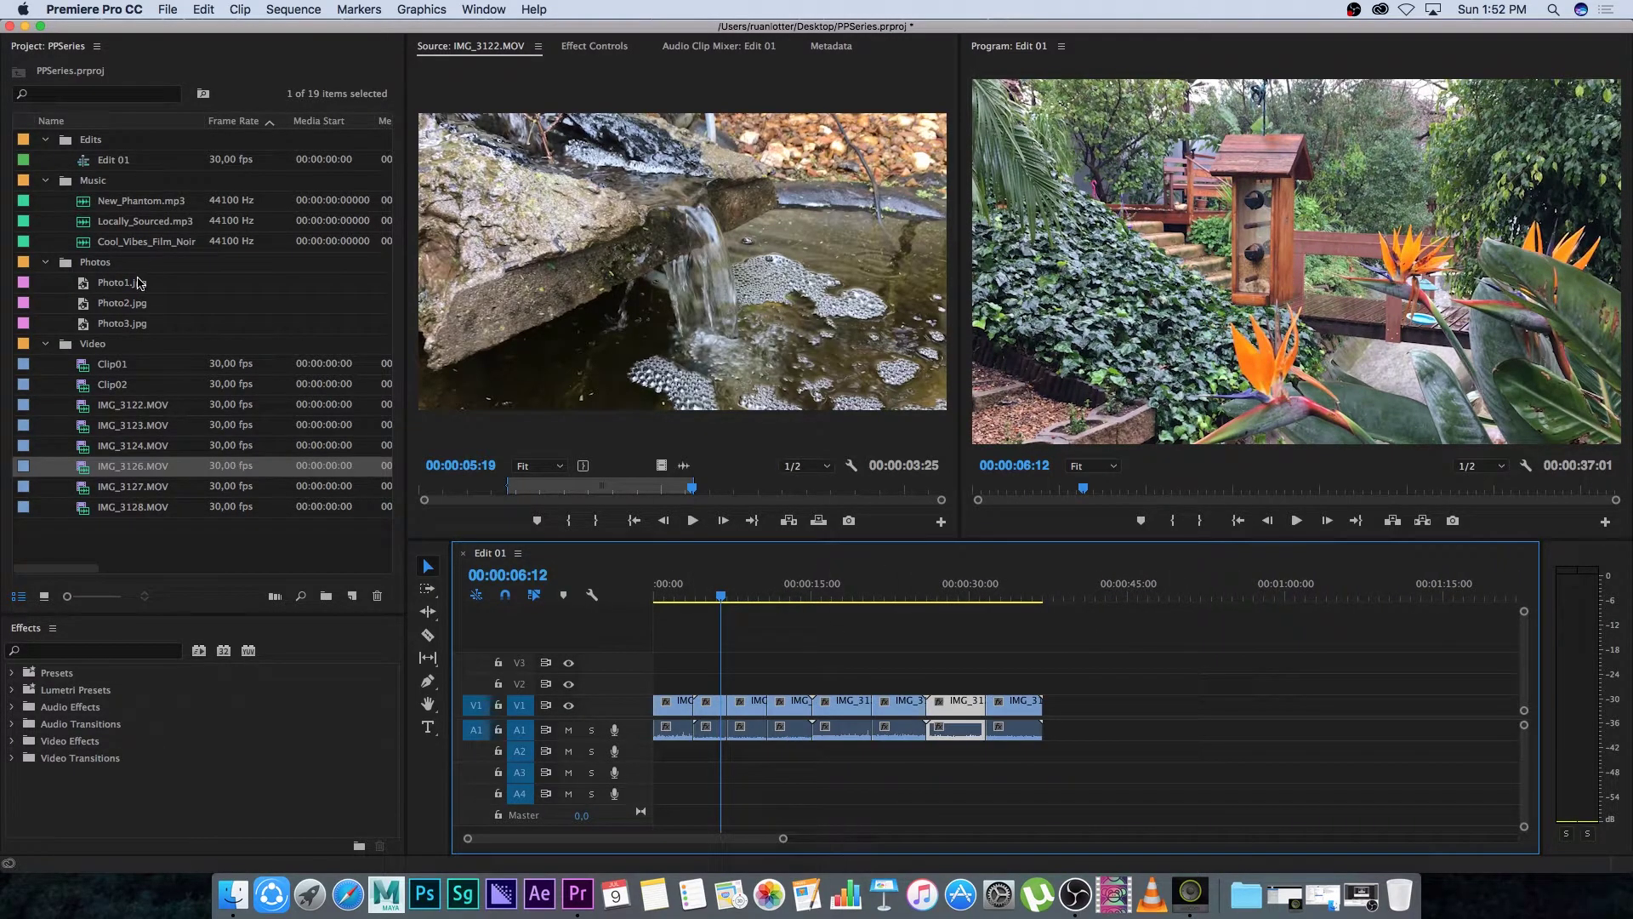
pyautogui.click(1021, 656)
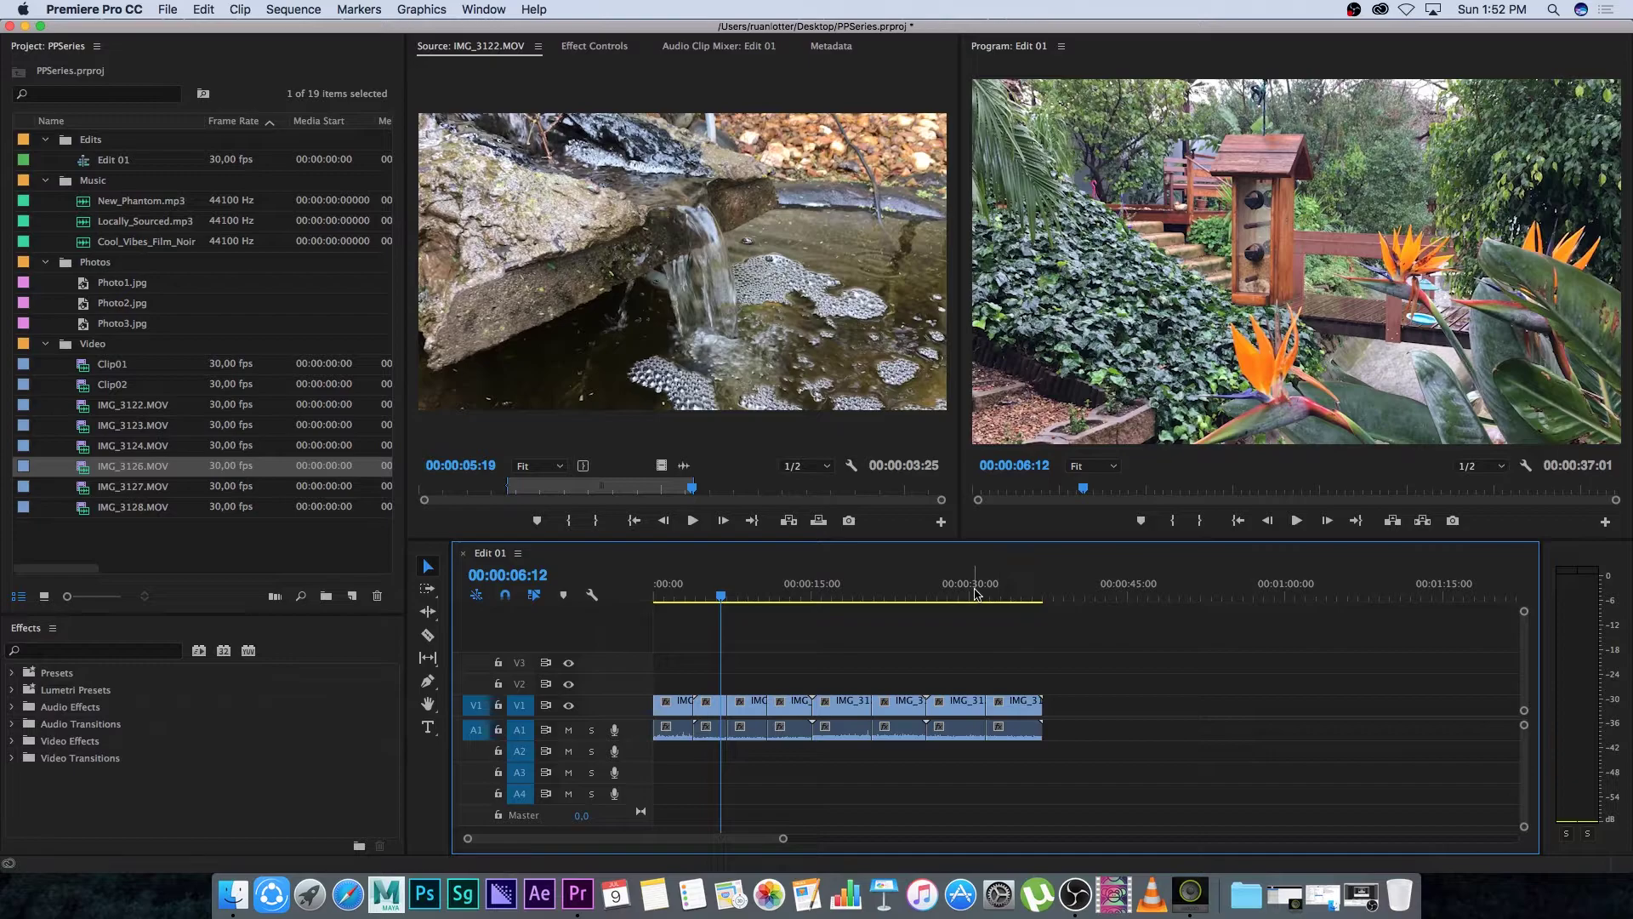
pyautogui.click(1012, 593)
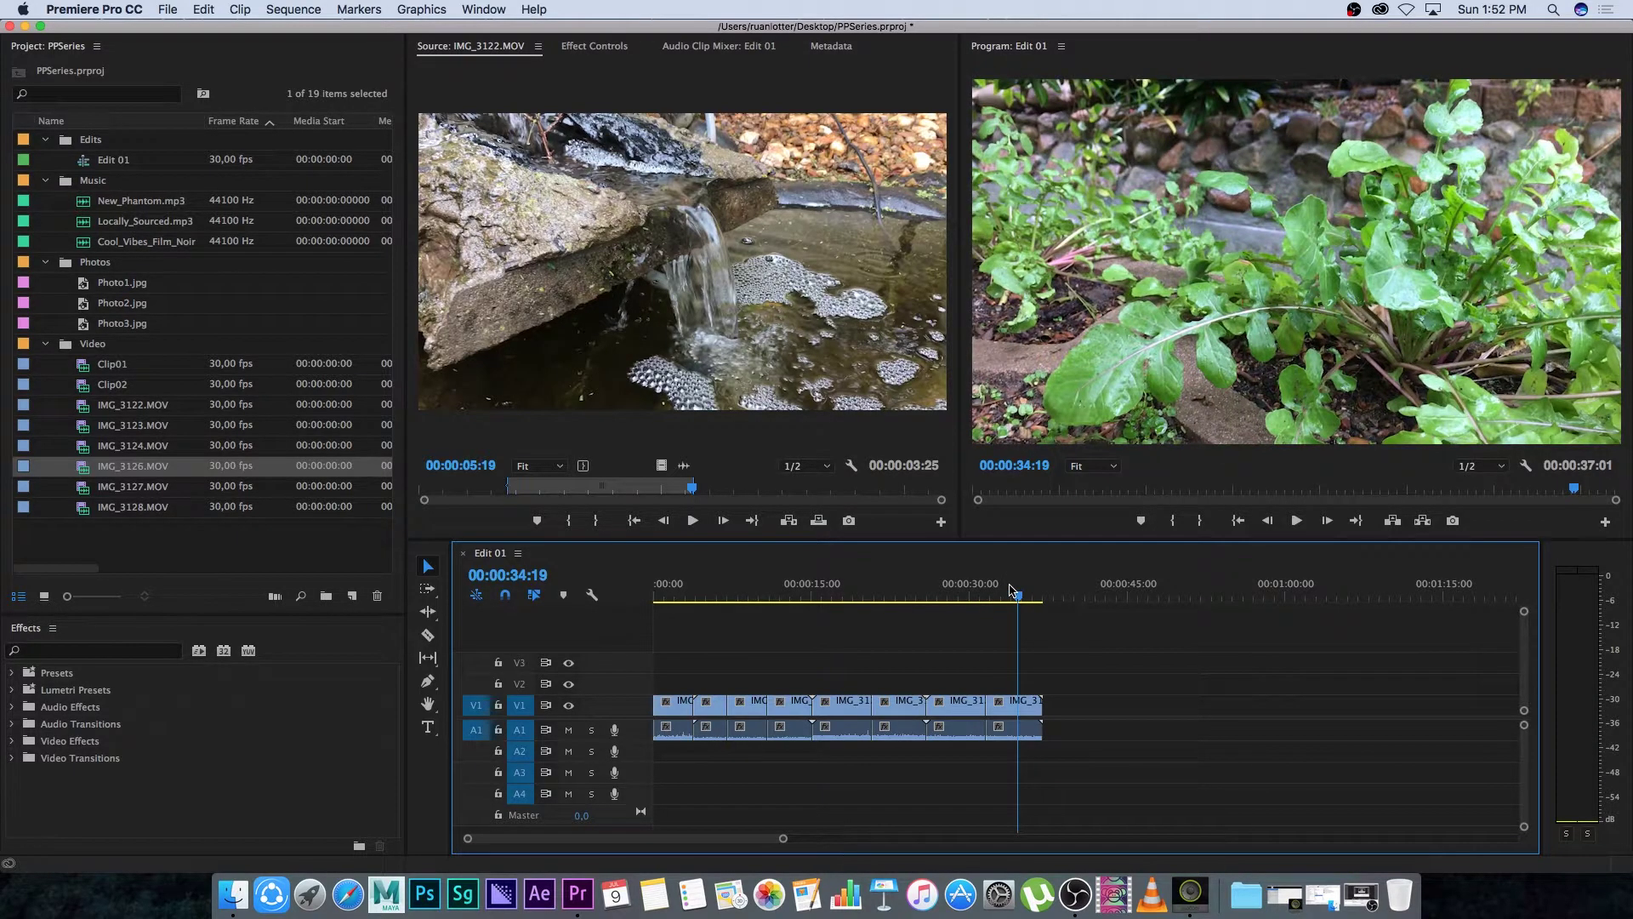
pyautogui.moveTo(1085, 663); pyautogui.dragTo(719, 740)
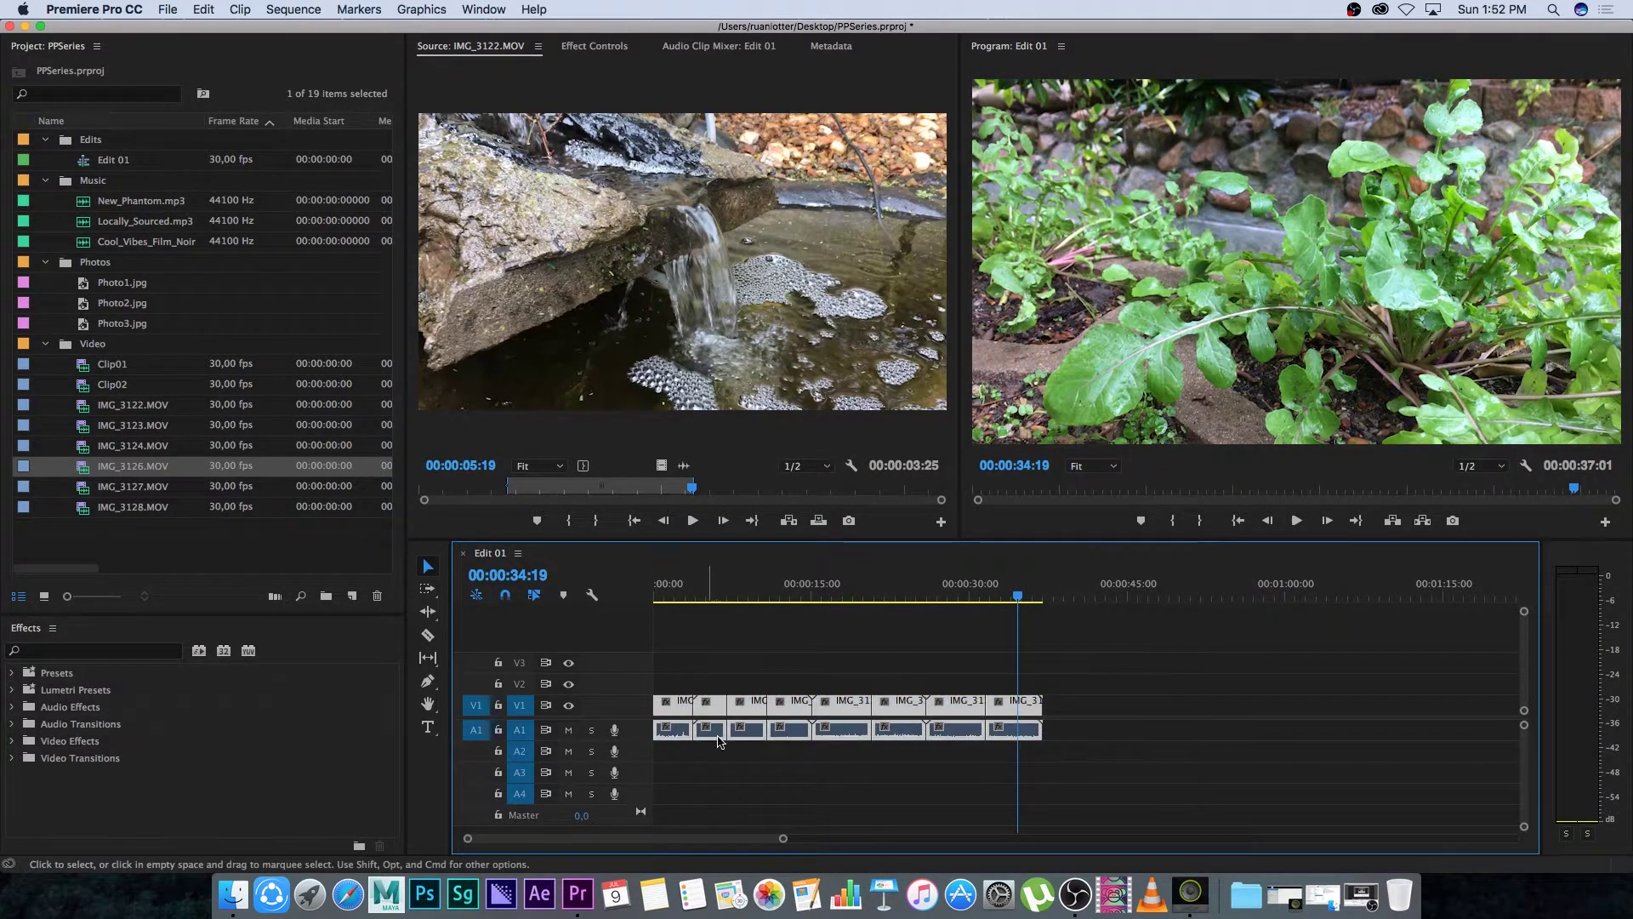
pyautogui.click(1105, 642)
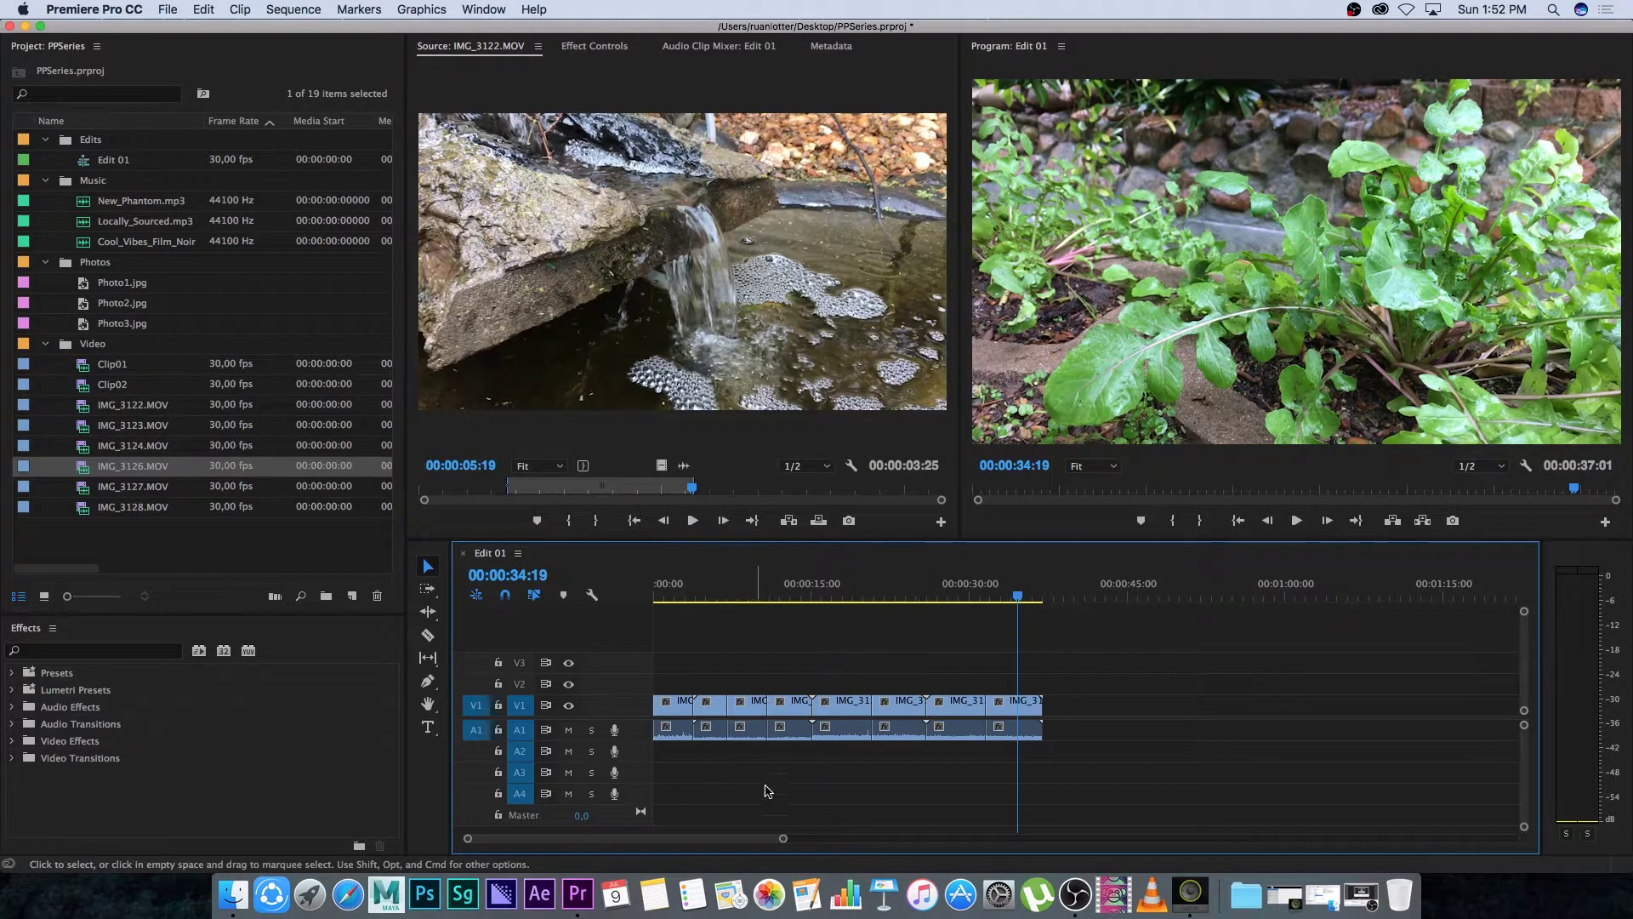
pyautogui.moveTo(784, 841); pyautogui.dragTo(860, 841)
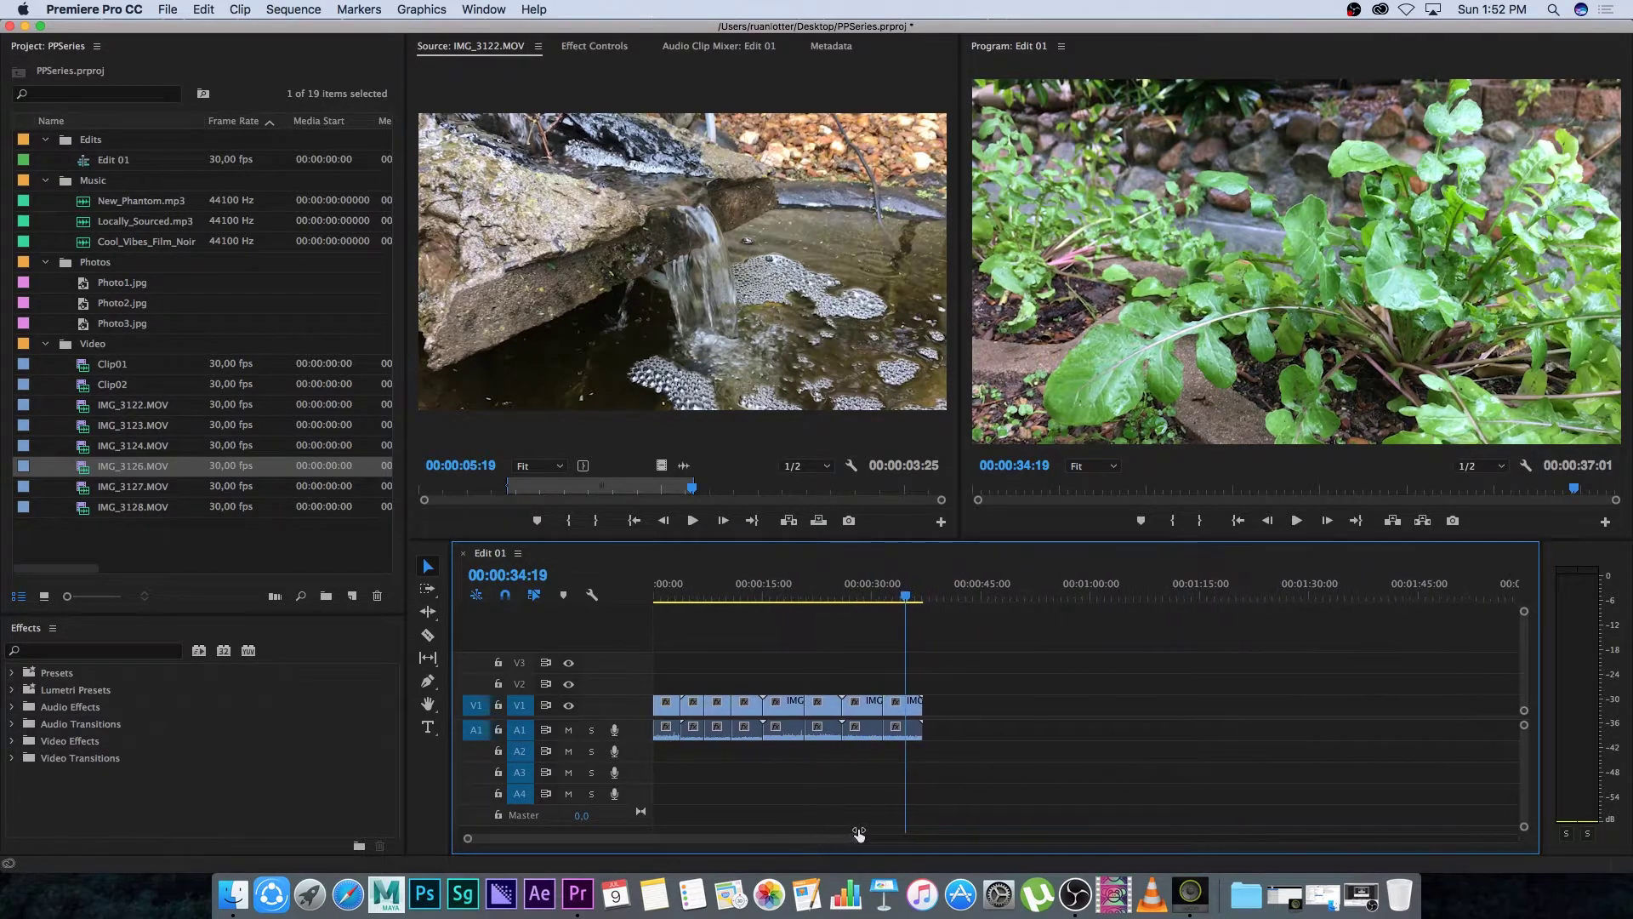
pyautogui.moveTo(956, 655); pyautogui.dragTo(678, 779)
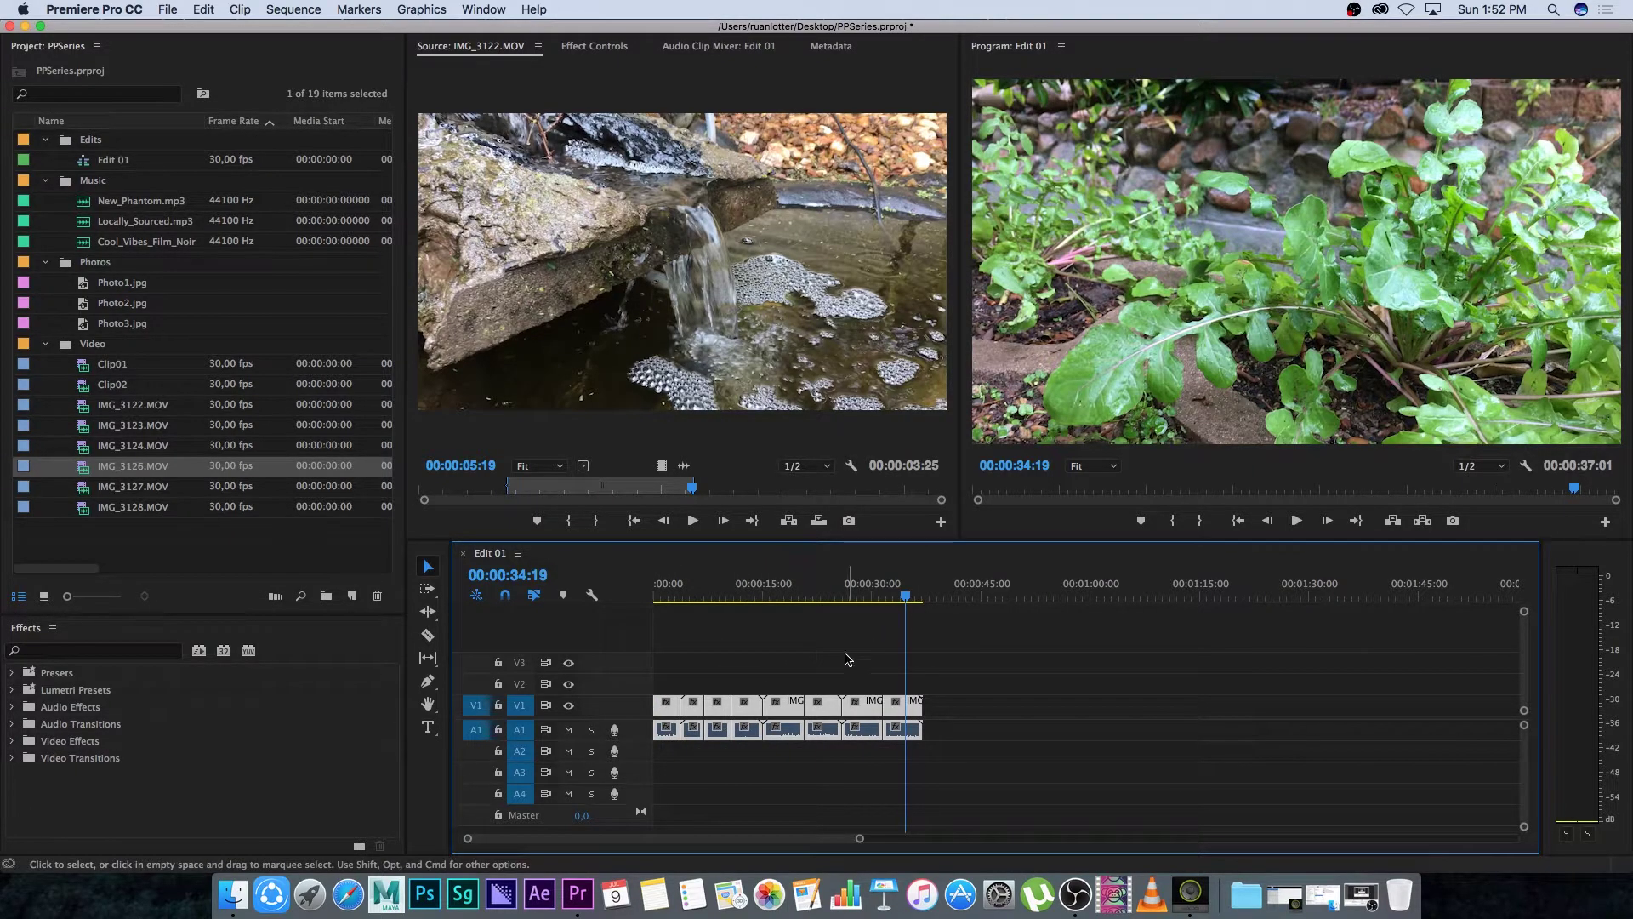
pyautogui.moveTo(789, 715); pyautogui.dragTo(1280, 721)
pyautogui.click(1197, 627)
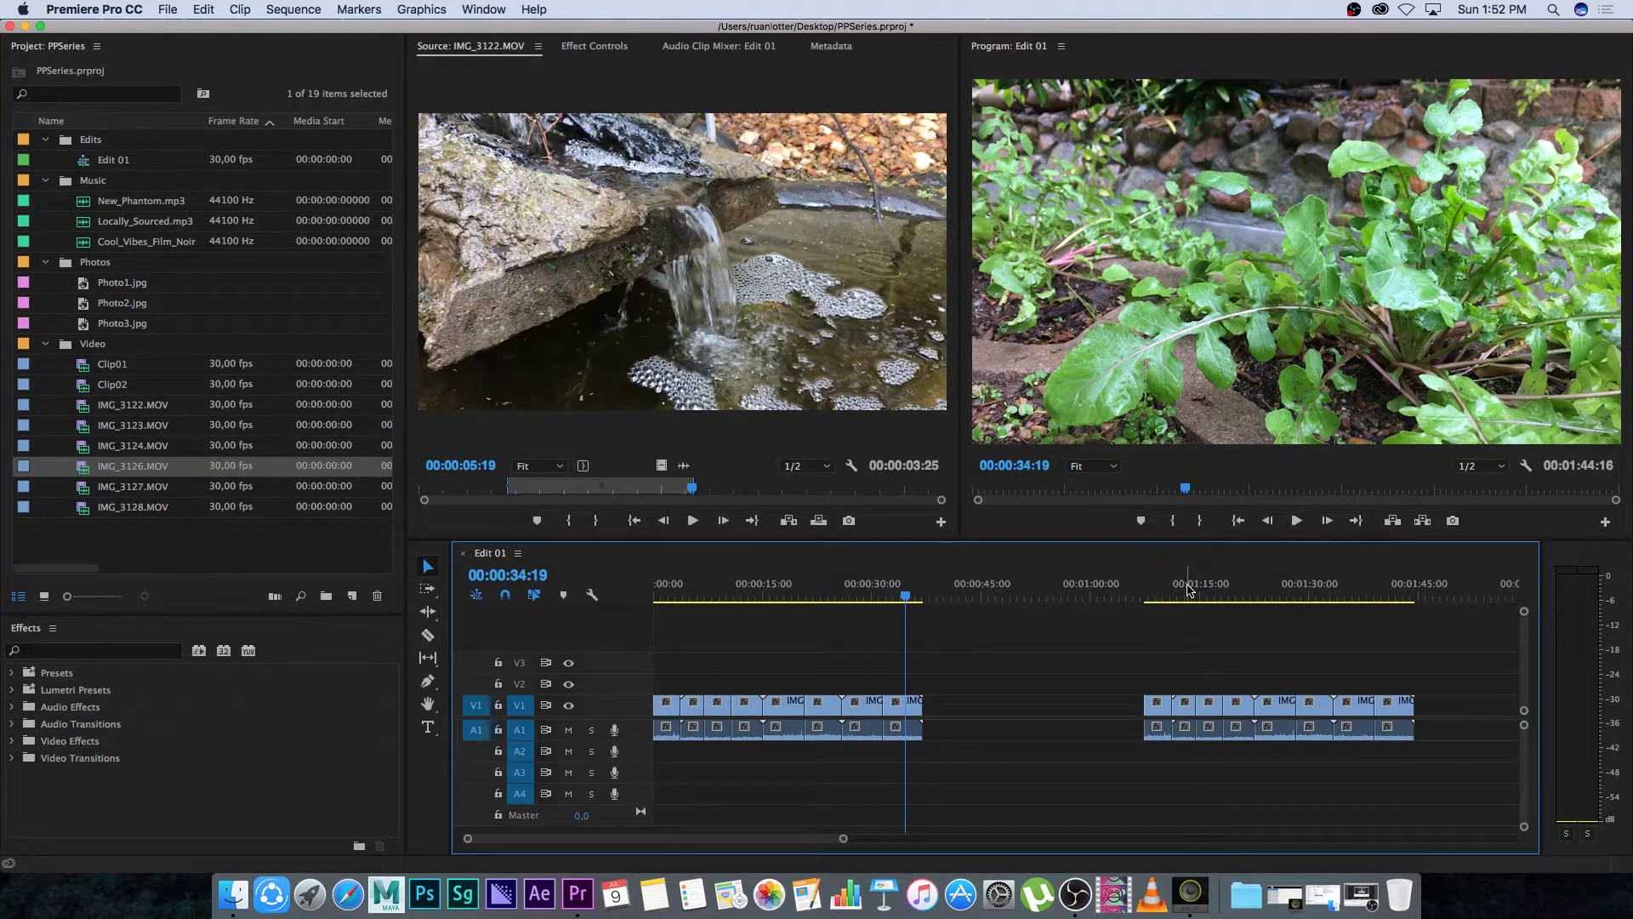
# Delete both IMG_3124.MOV pieces from the original group and move the two IMG_3126.MOV pieces earlier to close the gap.
pyautogui.moveTo(1188, 590); pyautogui.dragTo(1079, 589)
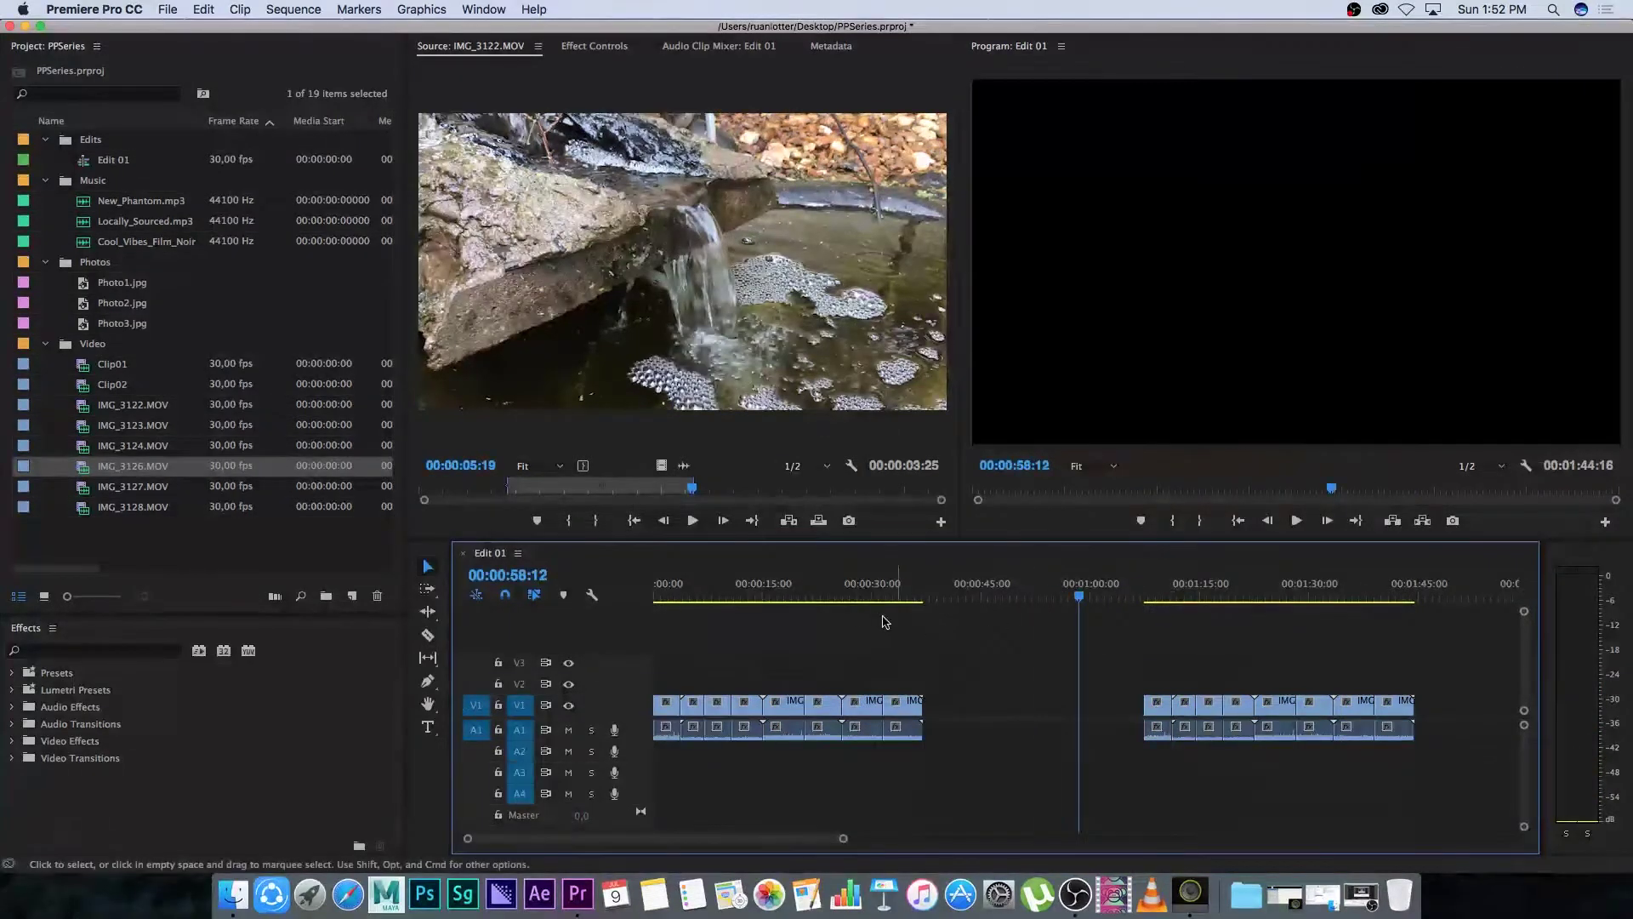
pyautogui.press('Up')
pyautogui.press('Up')
pyautogui.press('Up')
pyautogui.press('Up')
pyautogui.click(823, 706)
pyautogui.press('Delete')
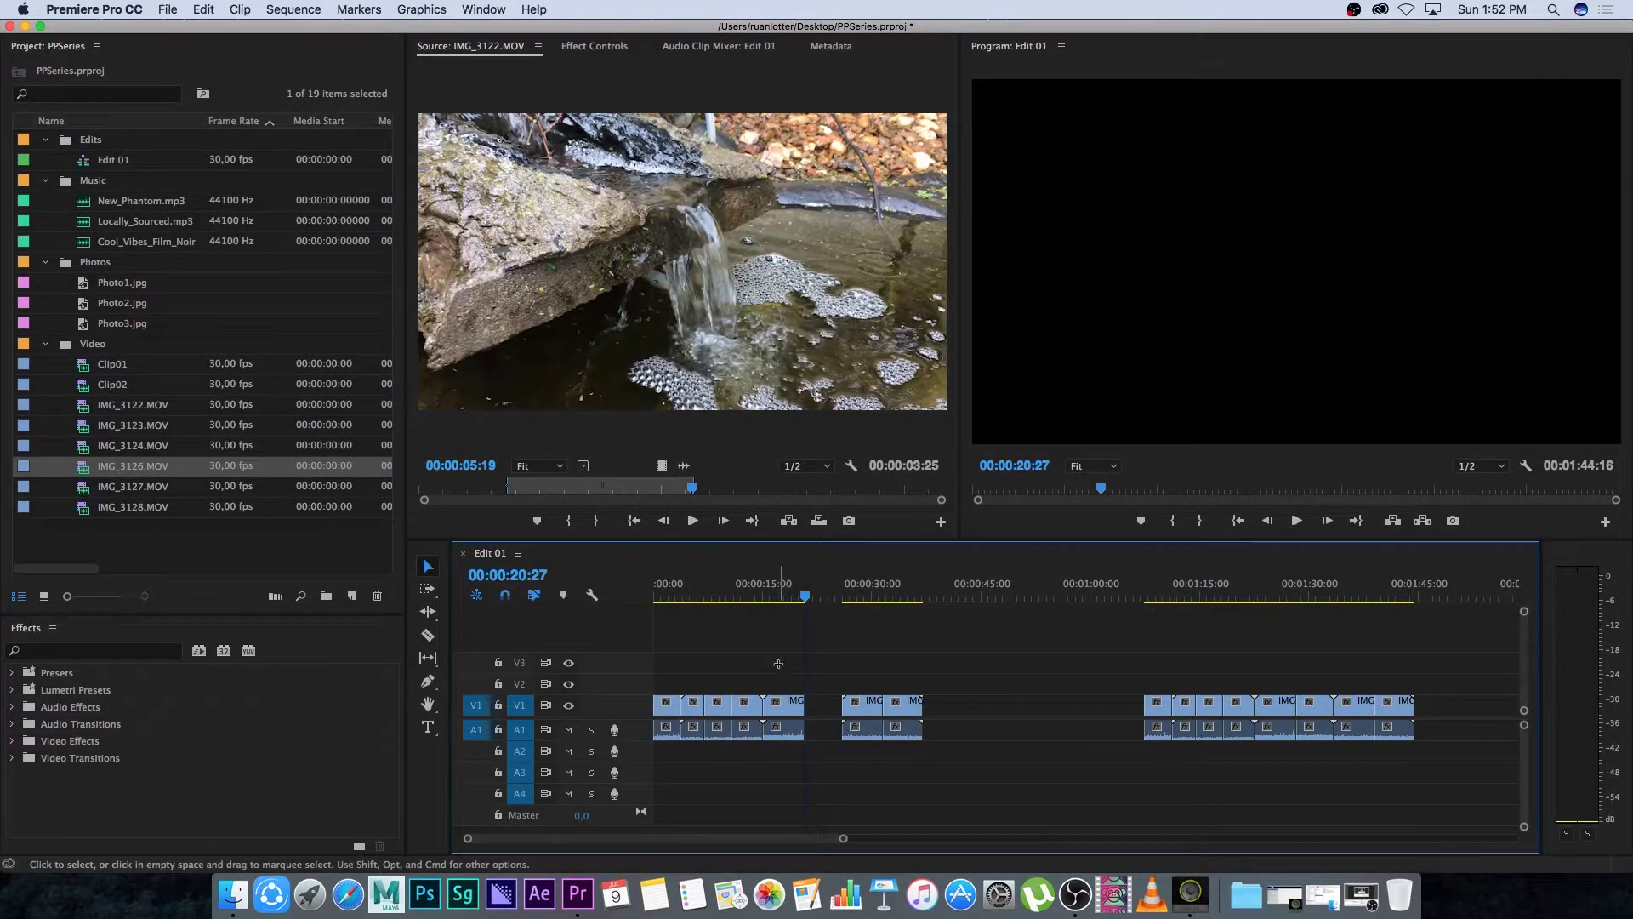
pyautogui.click(782, 706)
pyautogui.press('Delete')
pyautogui.moveTo(839, 664); pyautogui.dragTo(929, 768)
pyautogui.moveTo(910, 710); pyautogui.dragTo(844, 713)
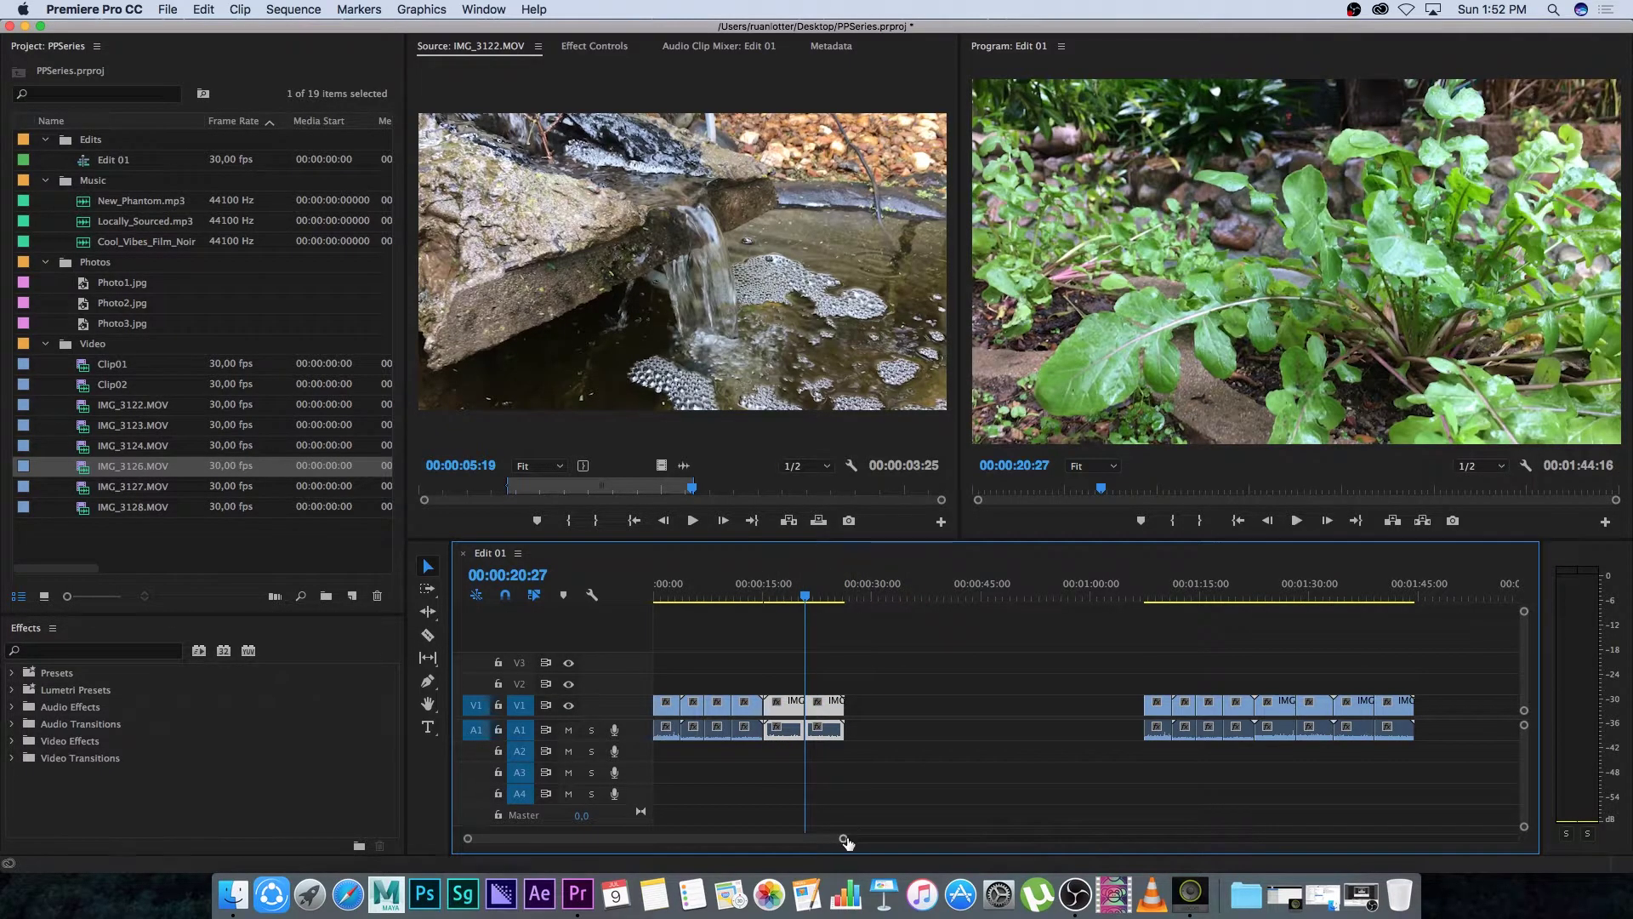
# Delete the middle IMG_3123.MOV piece from the original group and move the clips after it earlier to close the gap.
pyautogui.moveTo(847, 842); pyautogui.dragTo(673, 840)
pyautogui.moveTo(1001, 713); pyautogui.dragTo(997, 712)
pyautogui.moveTo(975, 594); pyautogui.dragTo(835, 595)
pyautogui.moveTo(848, 662); pyautogui.dragTo(861, 775)
pyautogui.press('Delete')
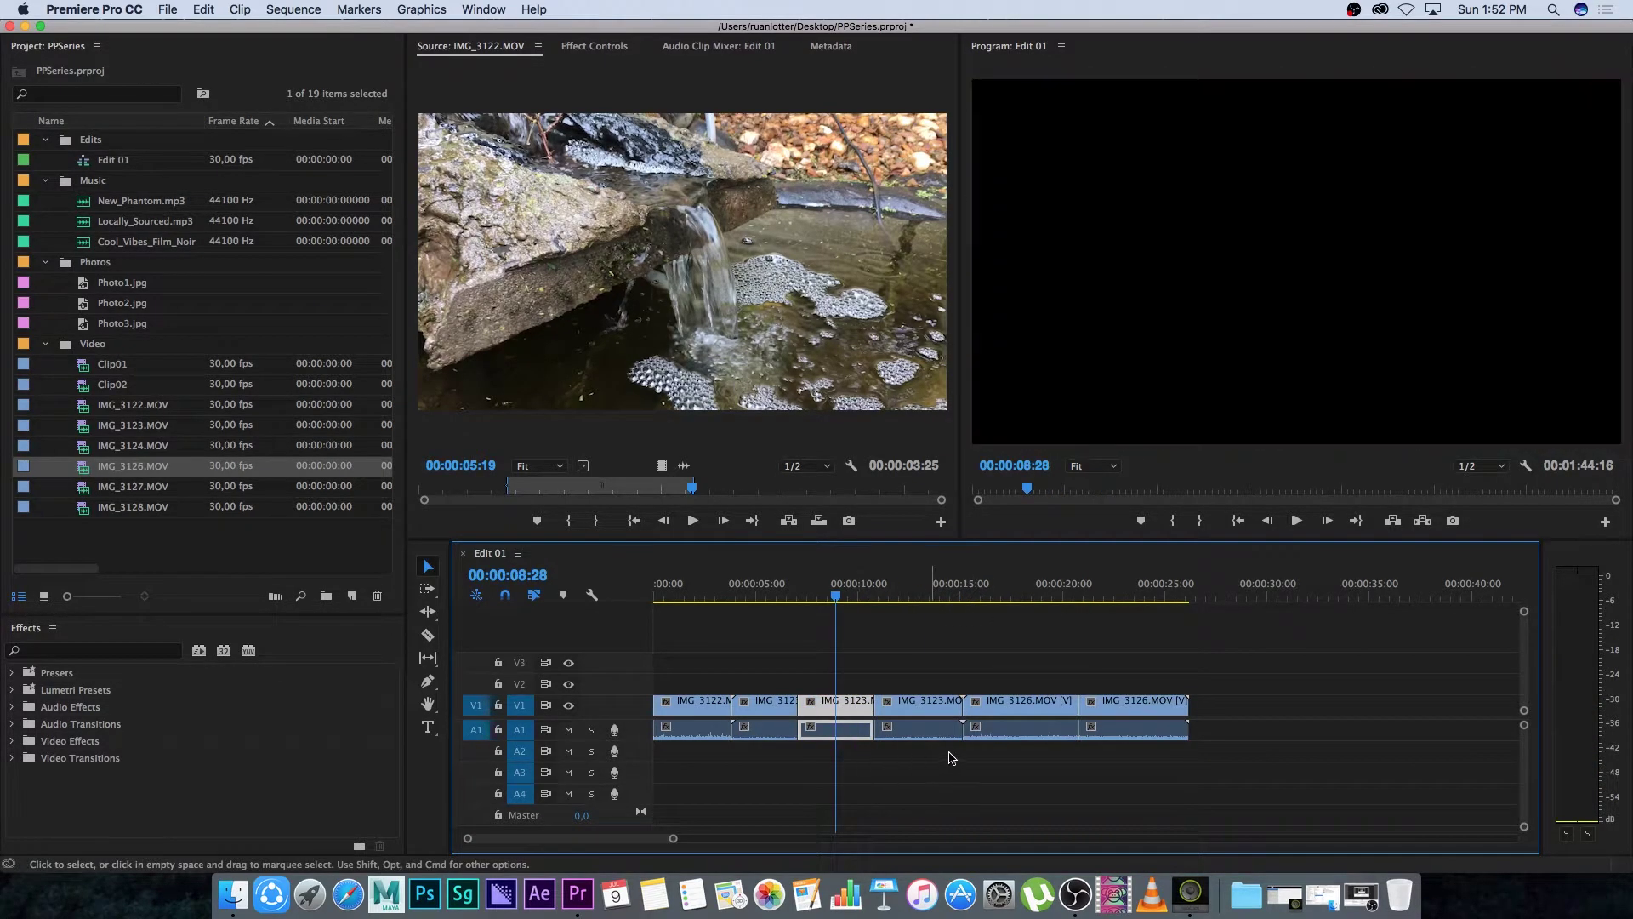
pyautogui.click(951, 757)
pyautogui.moveTo(898, 670); pyautogui.dragTo(1190, 795)
pyautogui.moveTo(1134, 703); pyautogui.dragTo(1076, 706)
# Select the whole original clip group at the start of the timeline and delete it.
pyautogui.moveTo(673, 838); pyautogui.dragTo(921, 812)
pyautogui.click(814, 663)
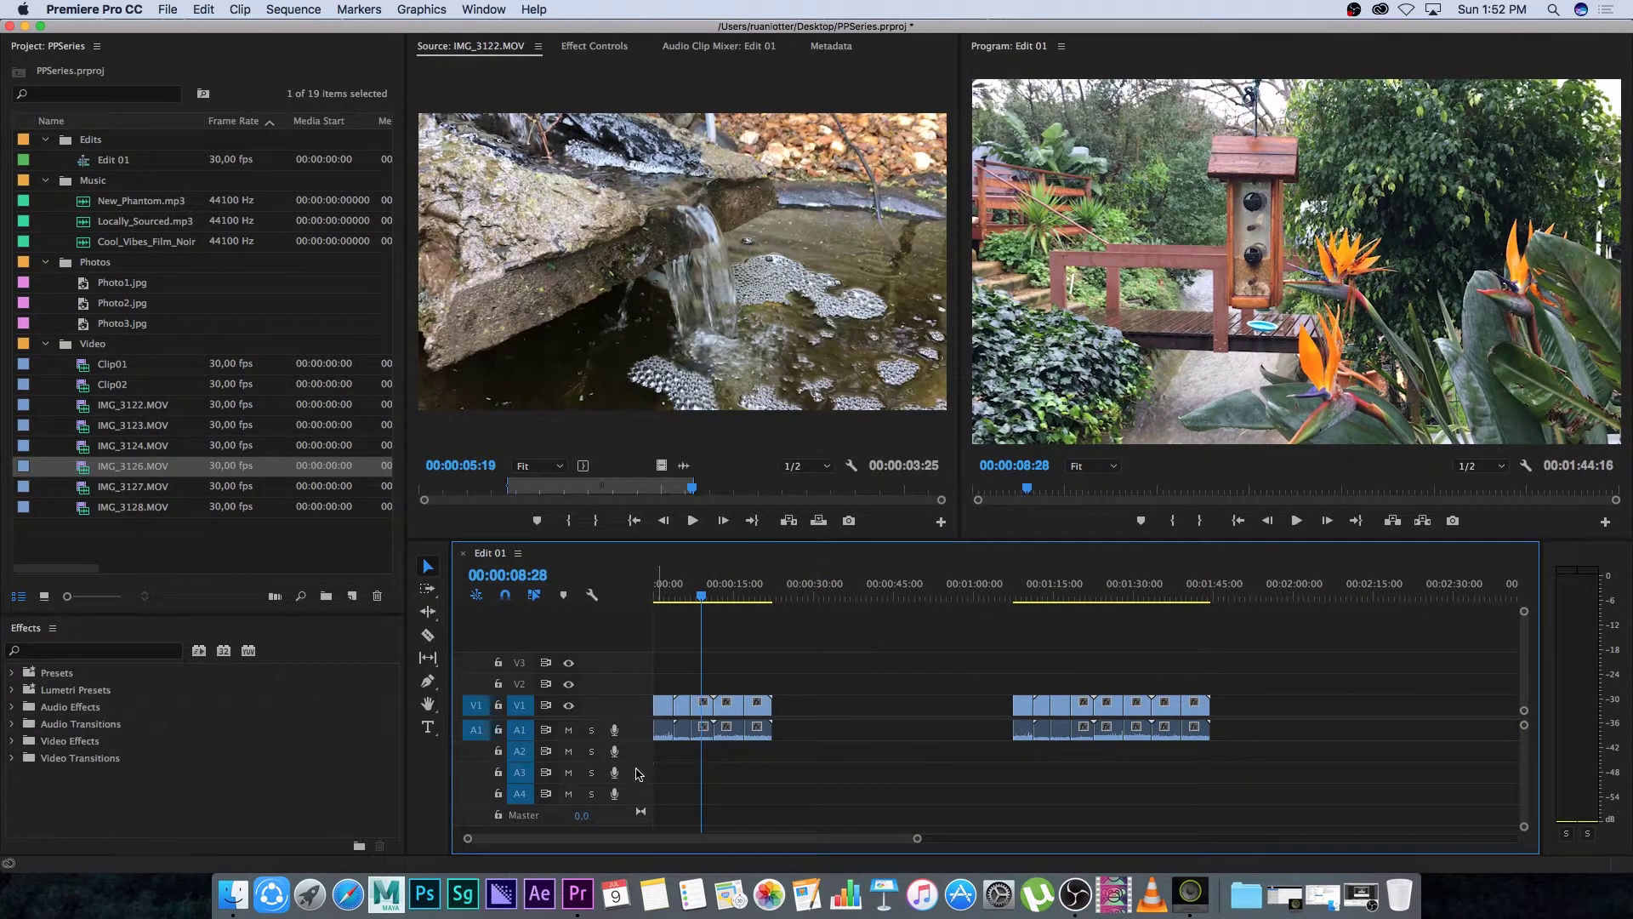
pyautogui.moveTo(839, 654); pyautogui.dragTo(665, 752)
pyautogui.press('Delete')
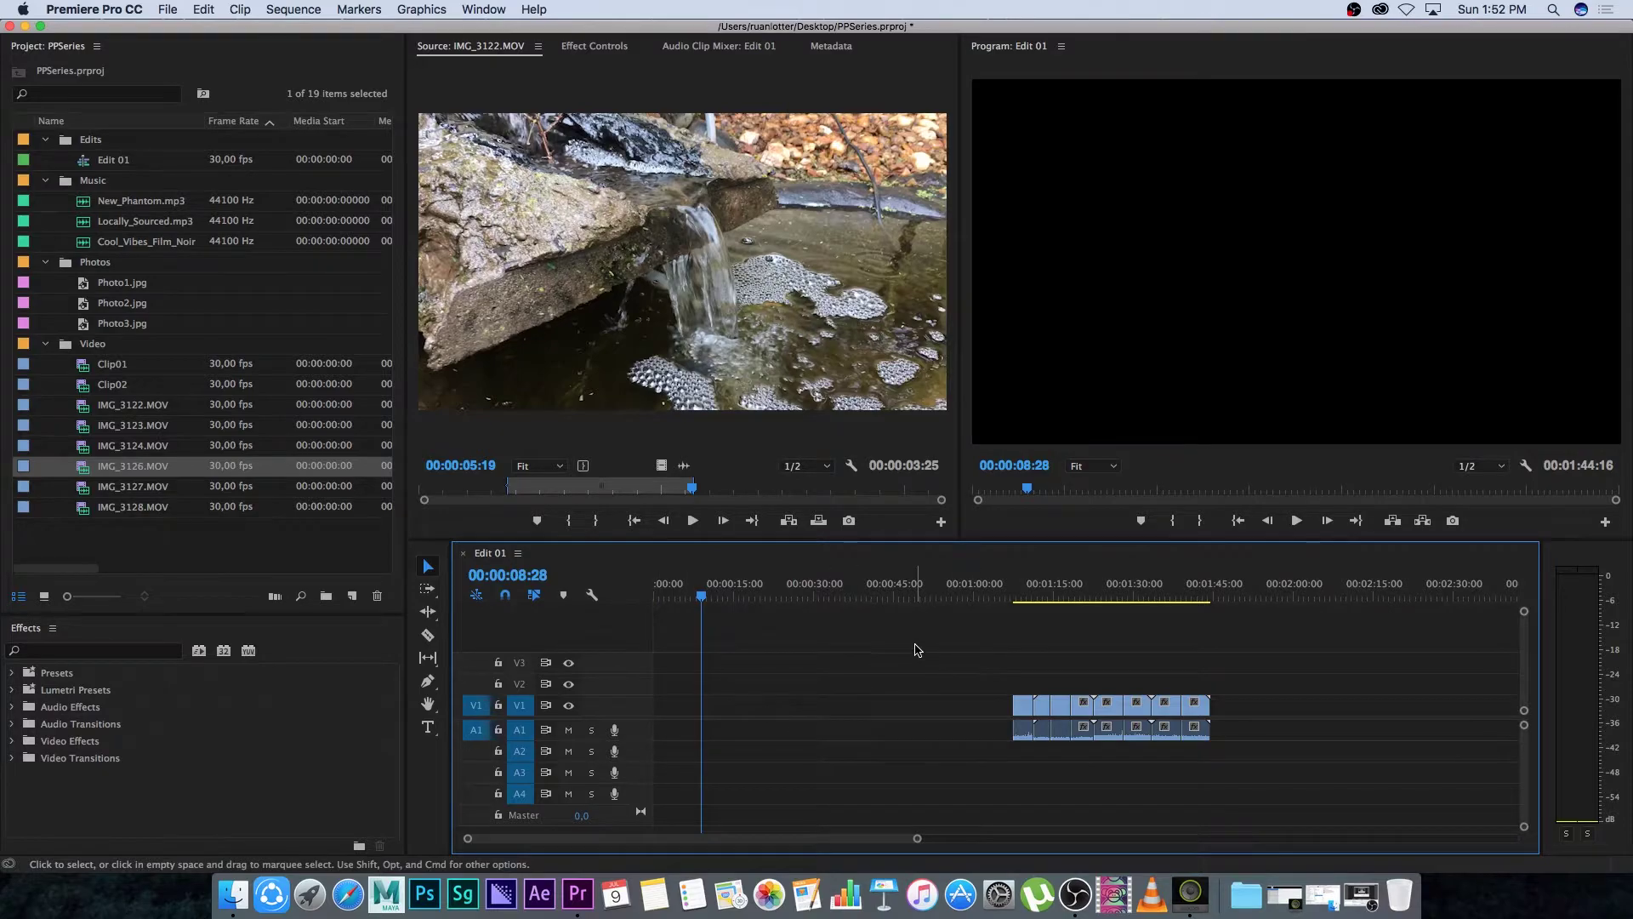
# Move the duplicated clip group to the start of the timeline and return the playhead to 00:00:00:00.
pyautogui.moveTo(911, 650); pyautogui.dragTo(1255, 770)
pyautogui.moveTo(1163, 713); pyautogui.dragTo(805, 713)
pyautogui.press('Home')
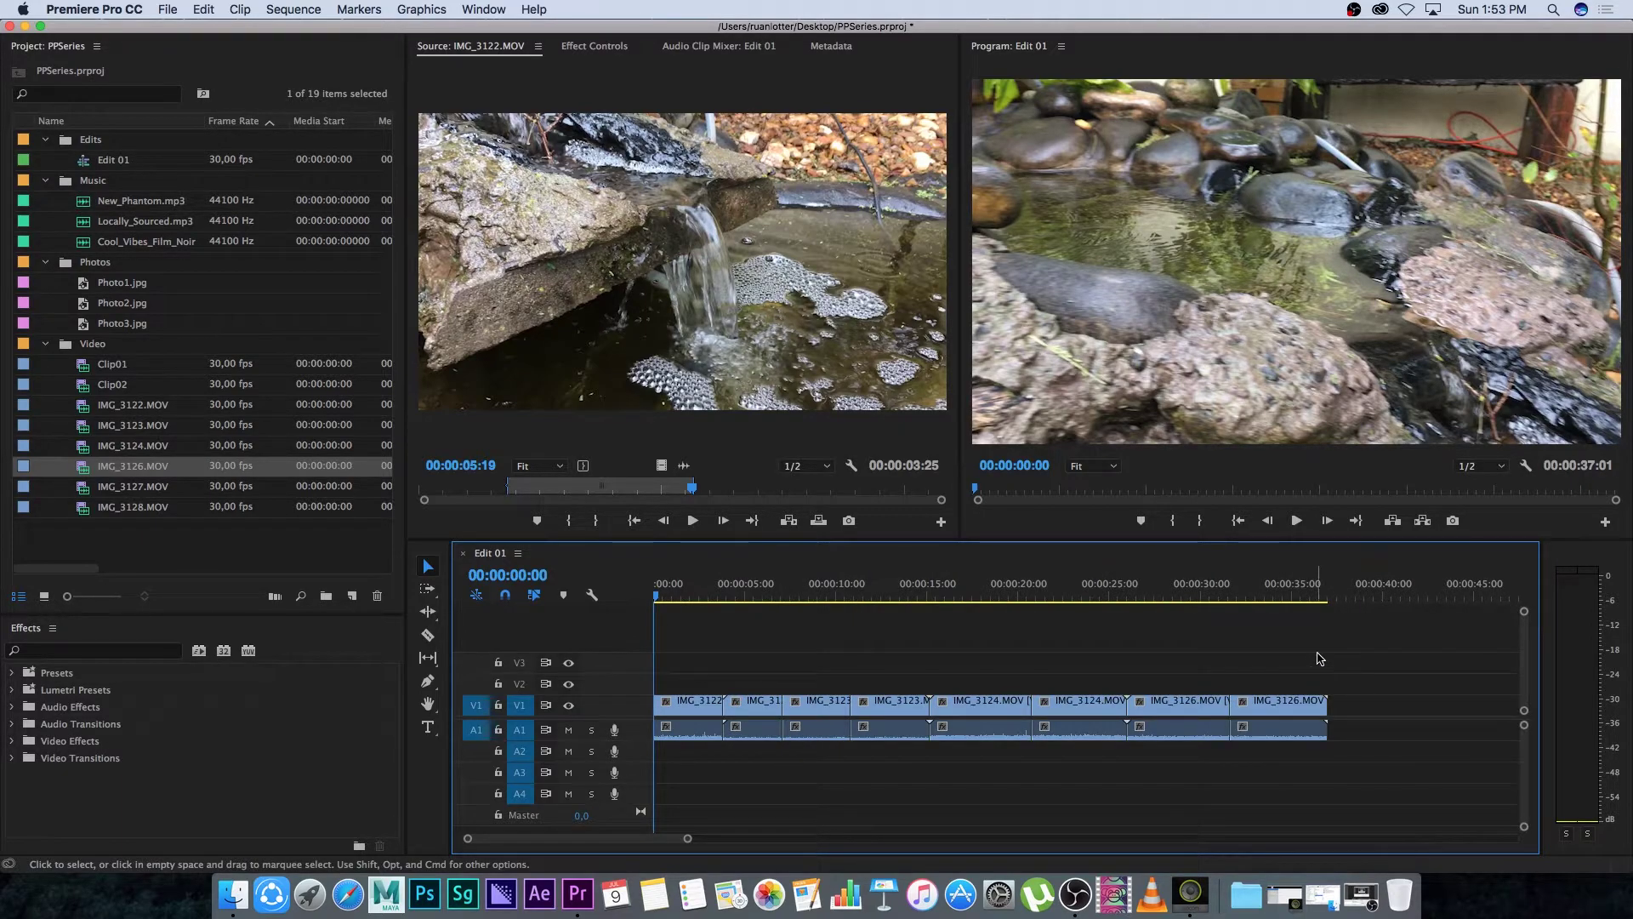
# Delete all clips from the Edit 01 timeline, and place Clip01 at the start of V1 and A1.
pyautogui.moveTo(1319, 658); pyautogui.dragTo(679, 773)
pyautogui.press('Delete')
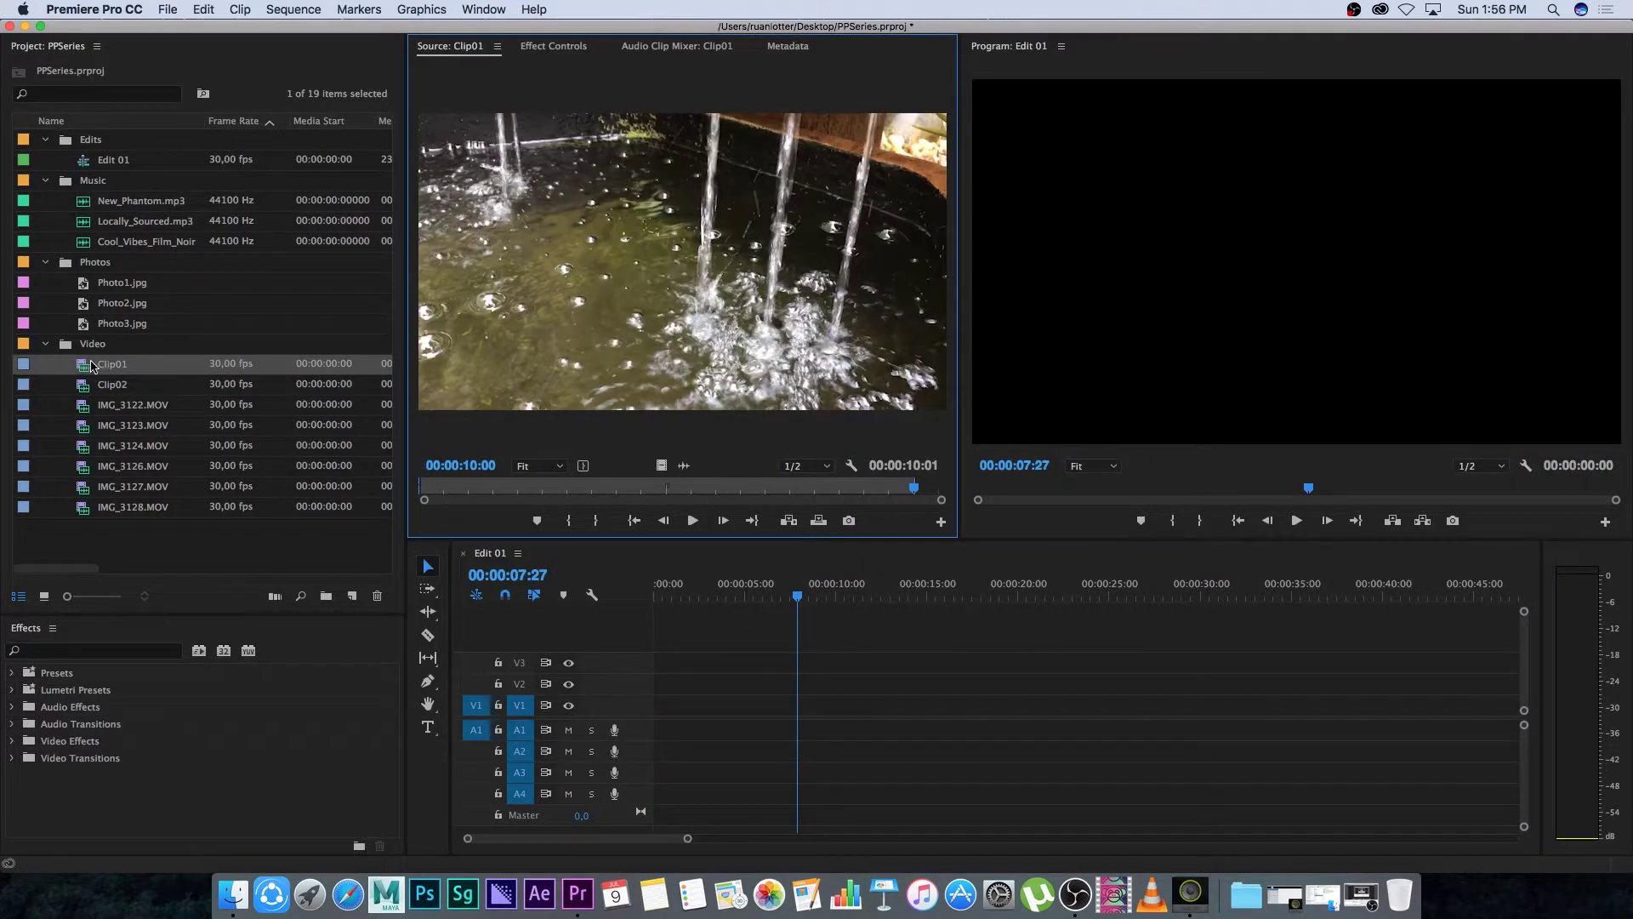
pyautogui.moveTo(91, 366); pyautogui.dragTo(764, 754)
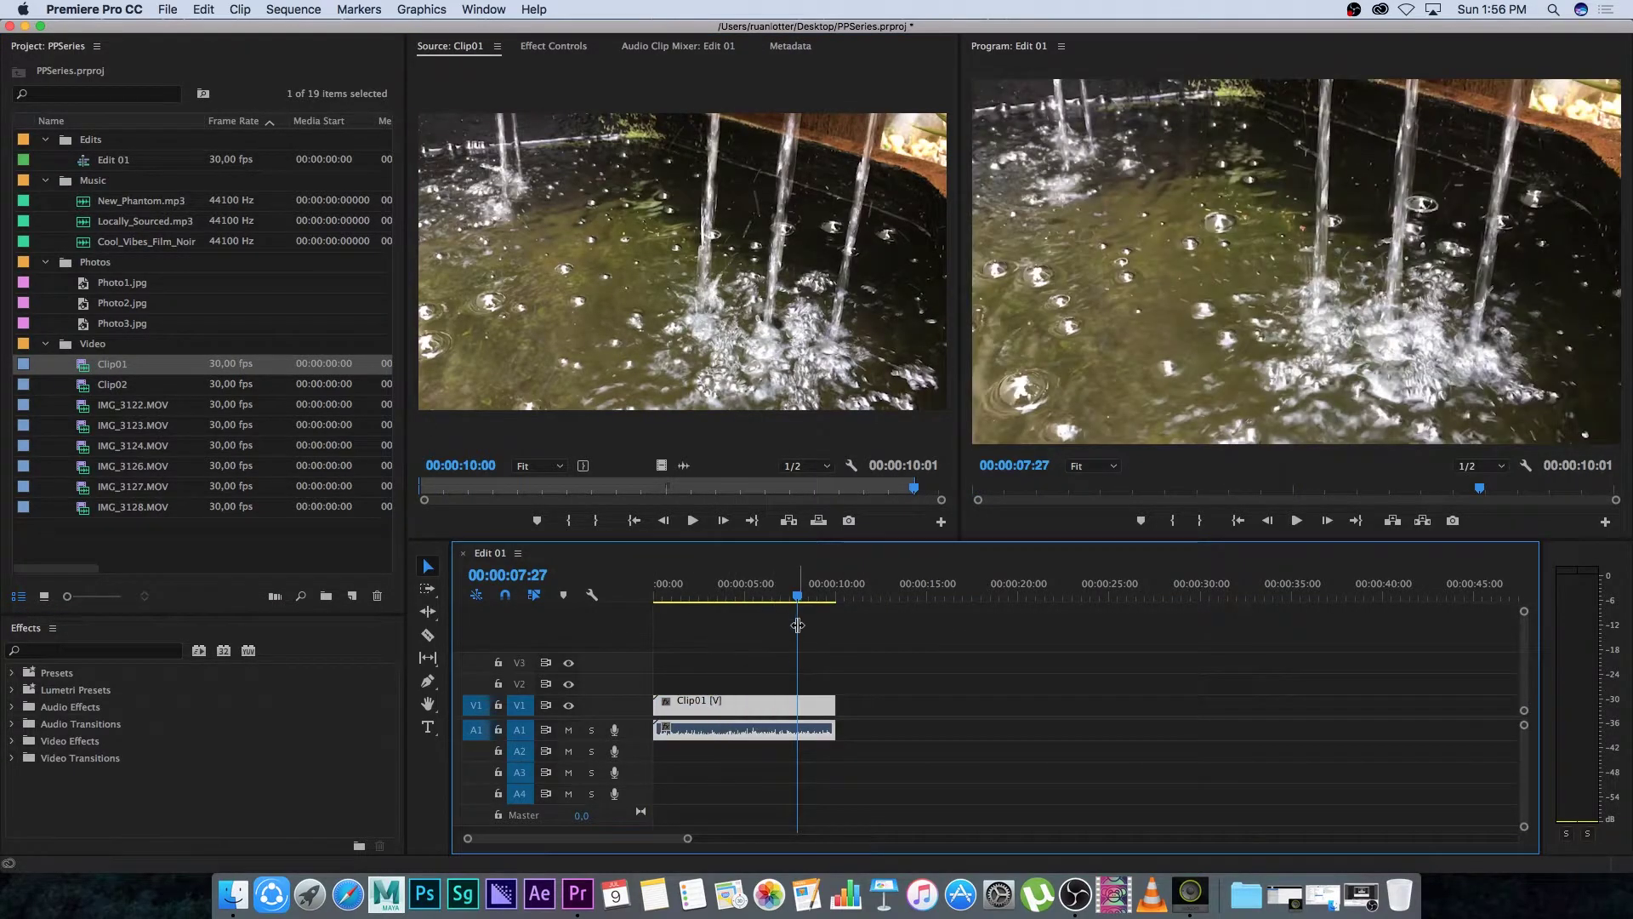
pyautogui.click(932, 648)
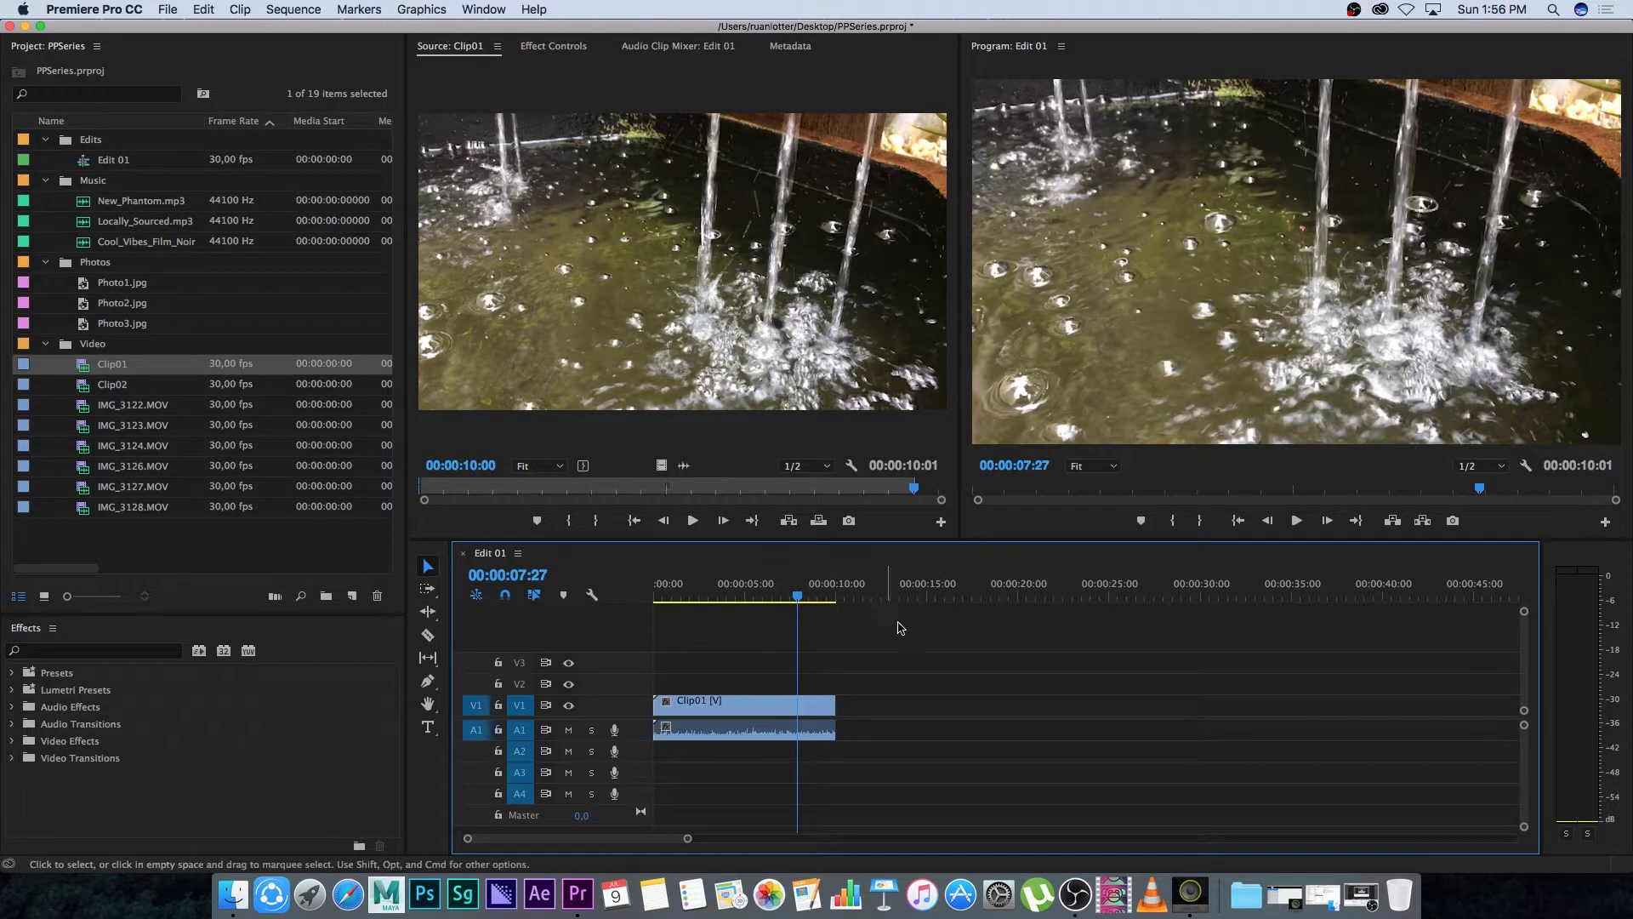
# Copy Clip01 in the timeline and paste it at 00:00:14:21.
pyautogui.moveTo(708, 642); pyautogui.dragTo(750, 765)
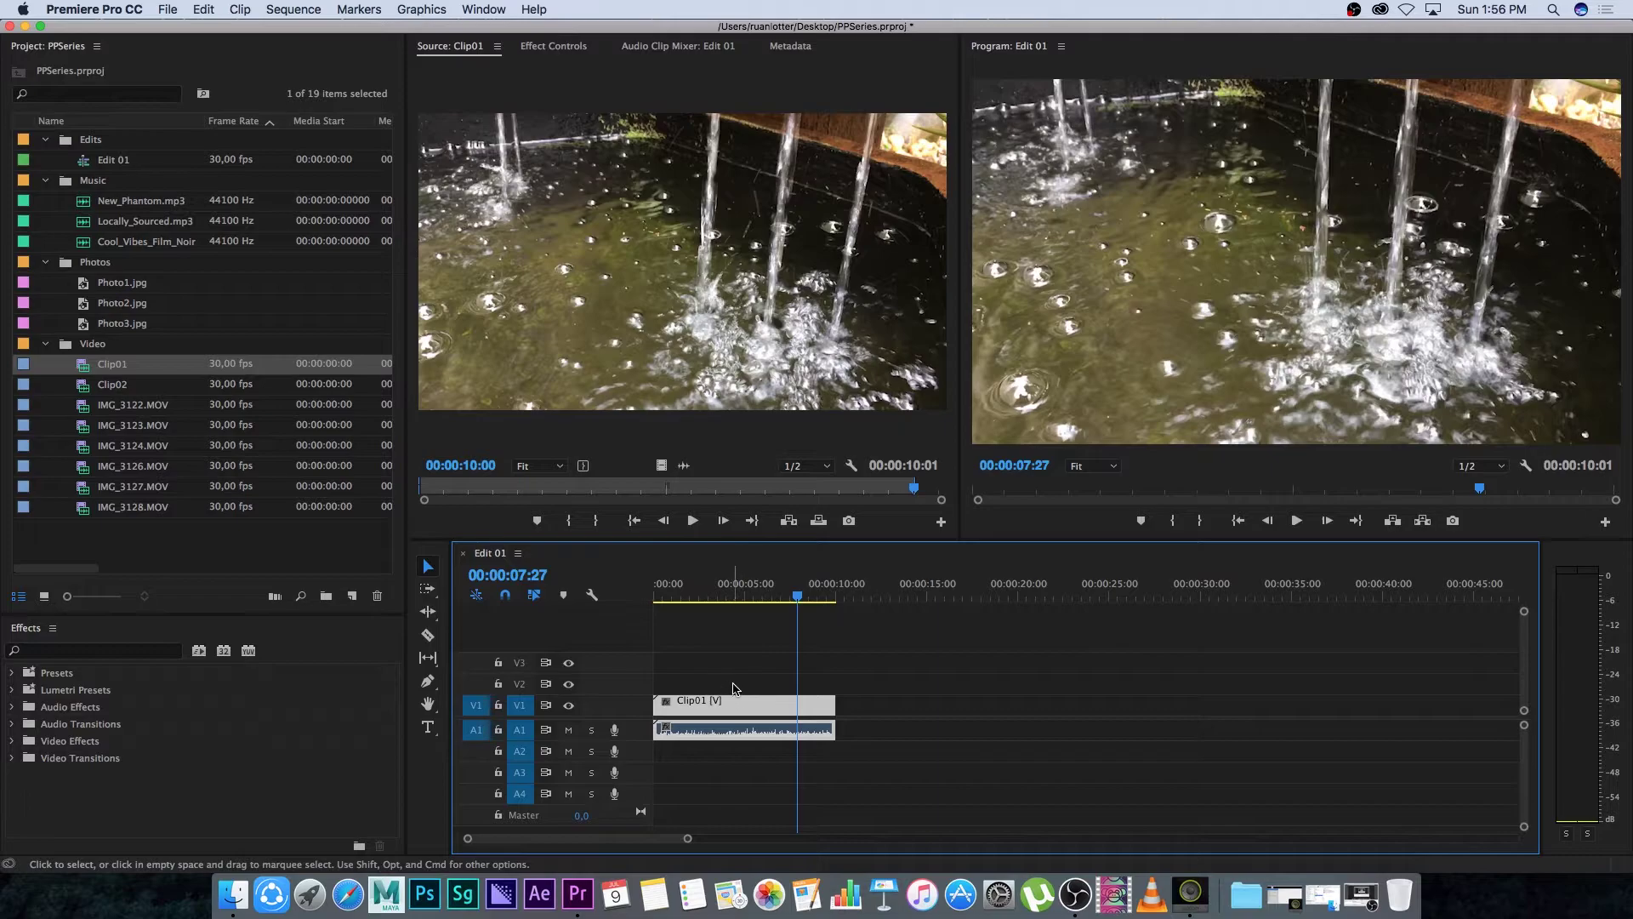
pyautogui.click(197, 11)
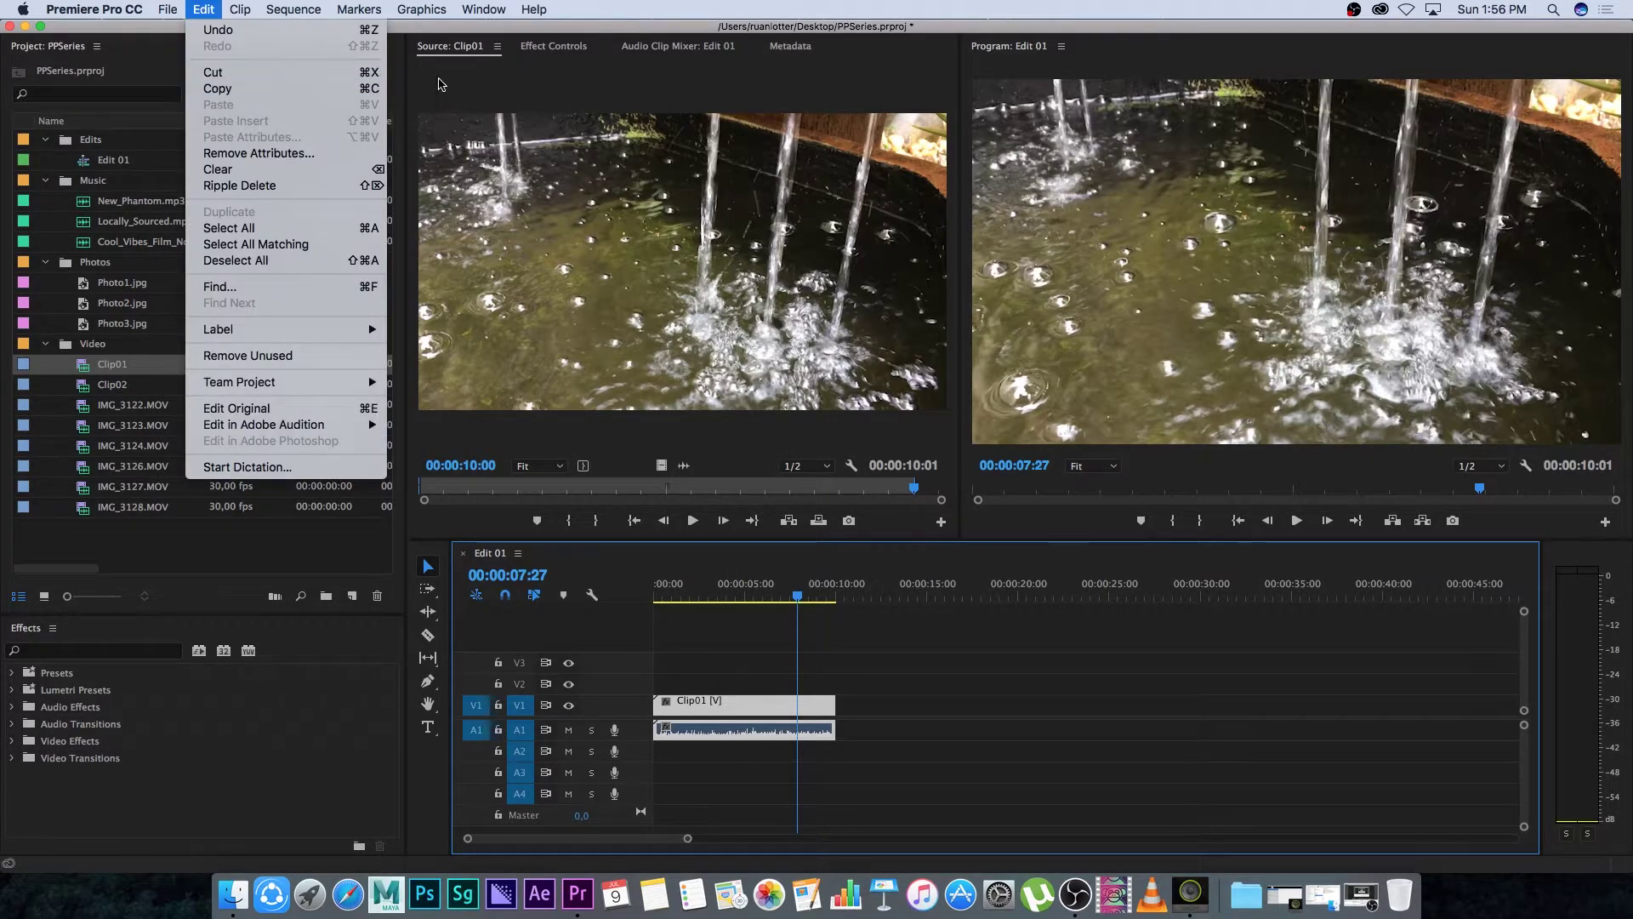
pyautogui.click(351, 86)
pyautogui.moveTo(797, 595); pyautogui.dragTo(922, 596)
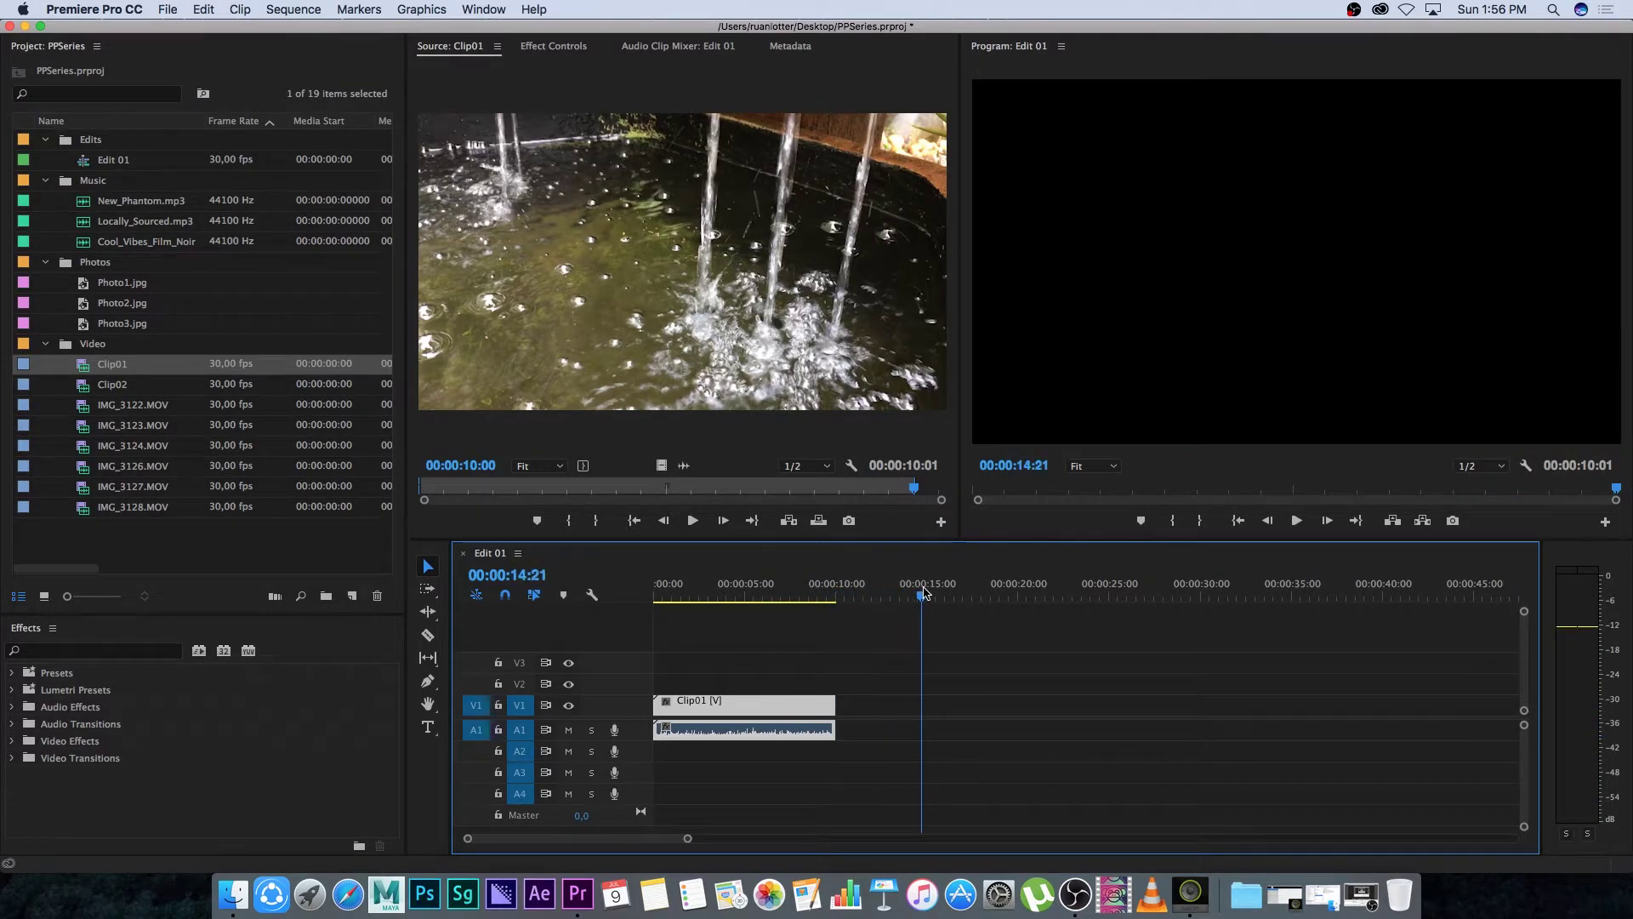
pyautogui.click(202, 11)
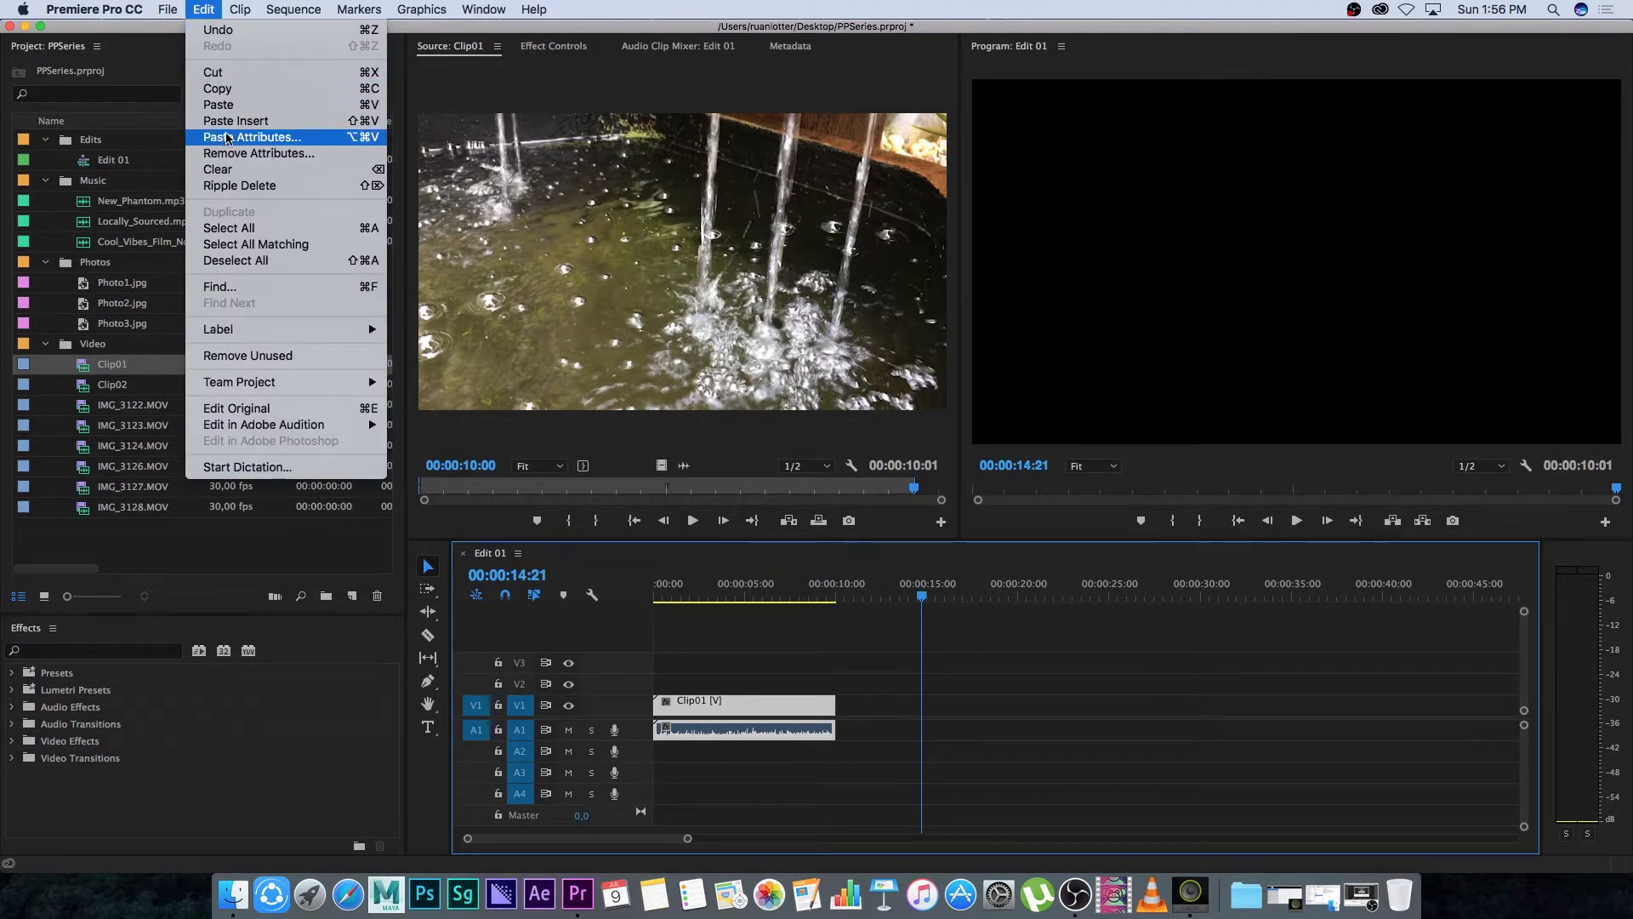
pyautogui.click(222, 106)
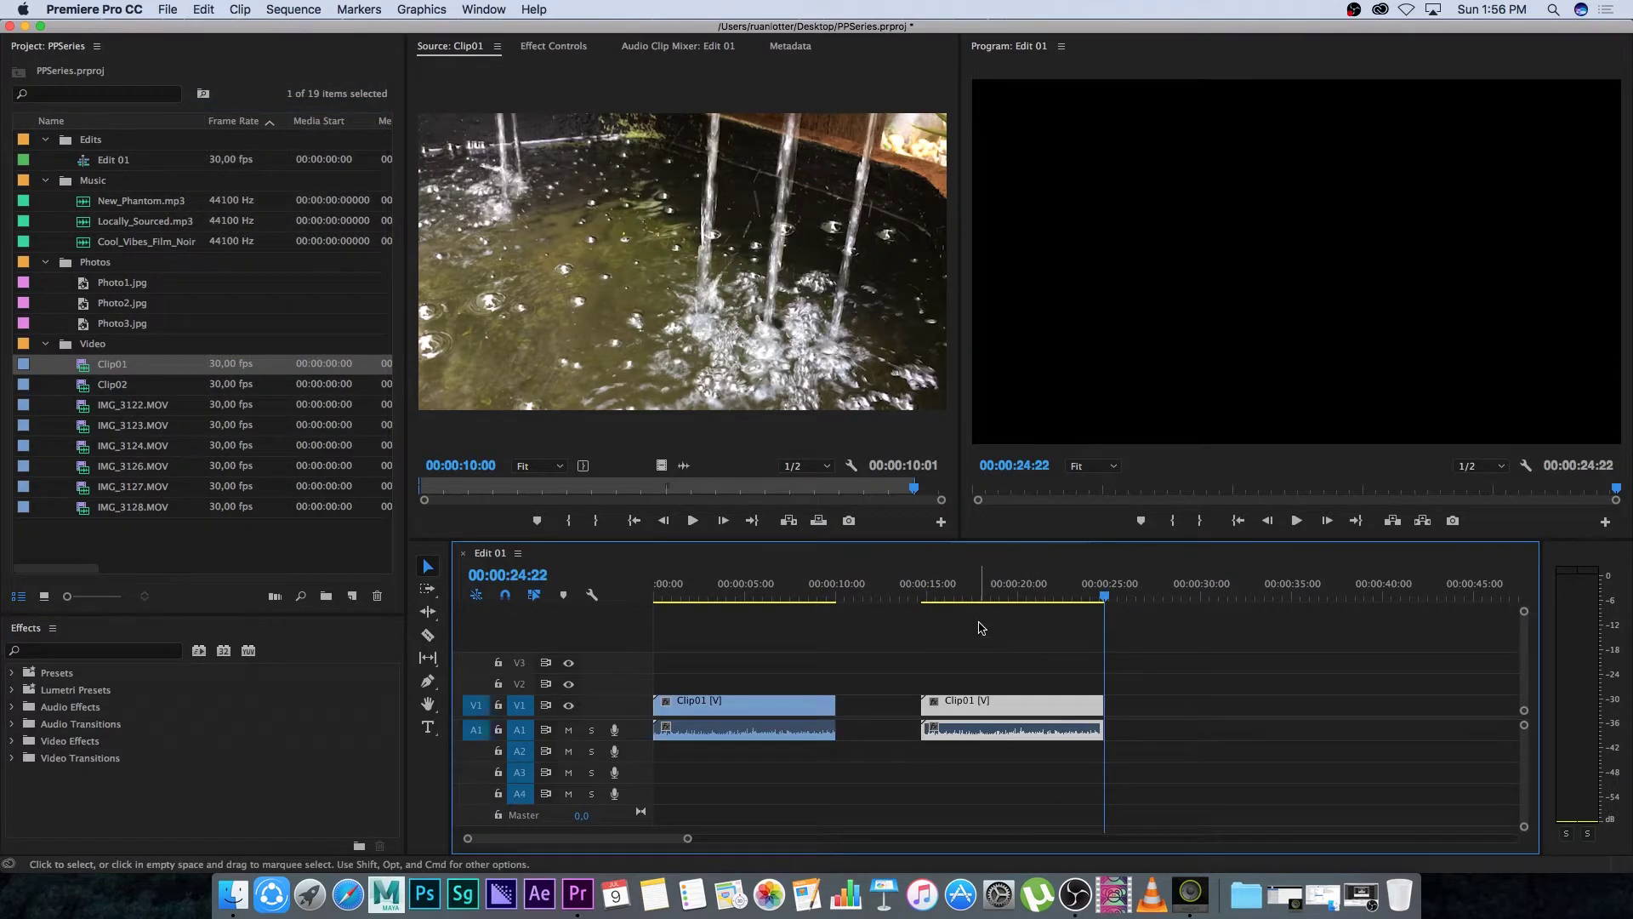
# Select the pasted copy of Clip01 and delete it.
pyautogui.click(995, 595)
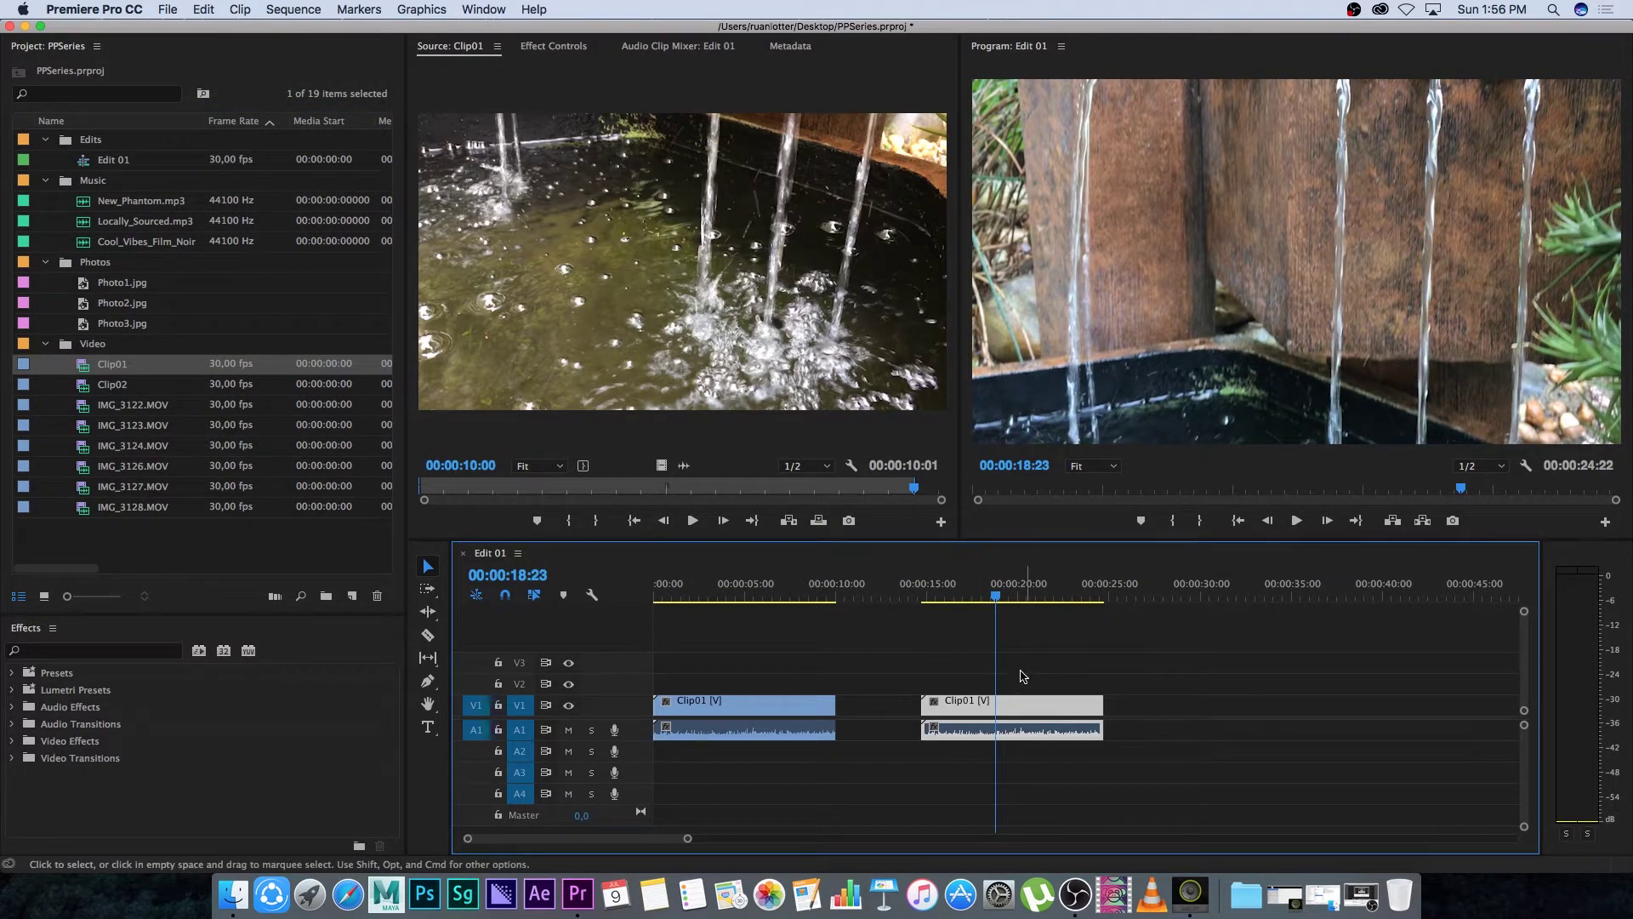
pyautogui.moveTo(1013, 654); pyautogui.dragTo(1057, 738)
pyautogui.press('Delete')
# Paste another copy of Clip01 at 00:00:16:06, and delete that copy after checking it.
pyautogui.click(768, 595)
pyautogui.moveTo(838, 639); pyautogui.dragTo(814, 740)
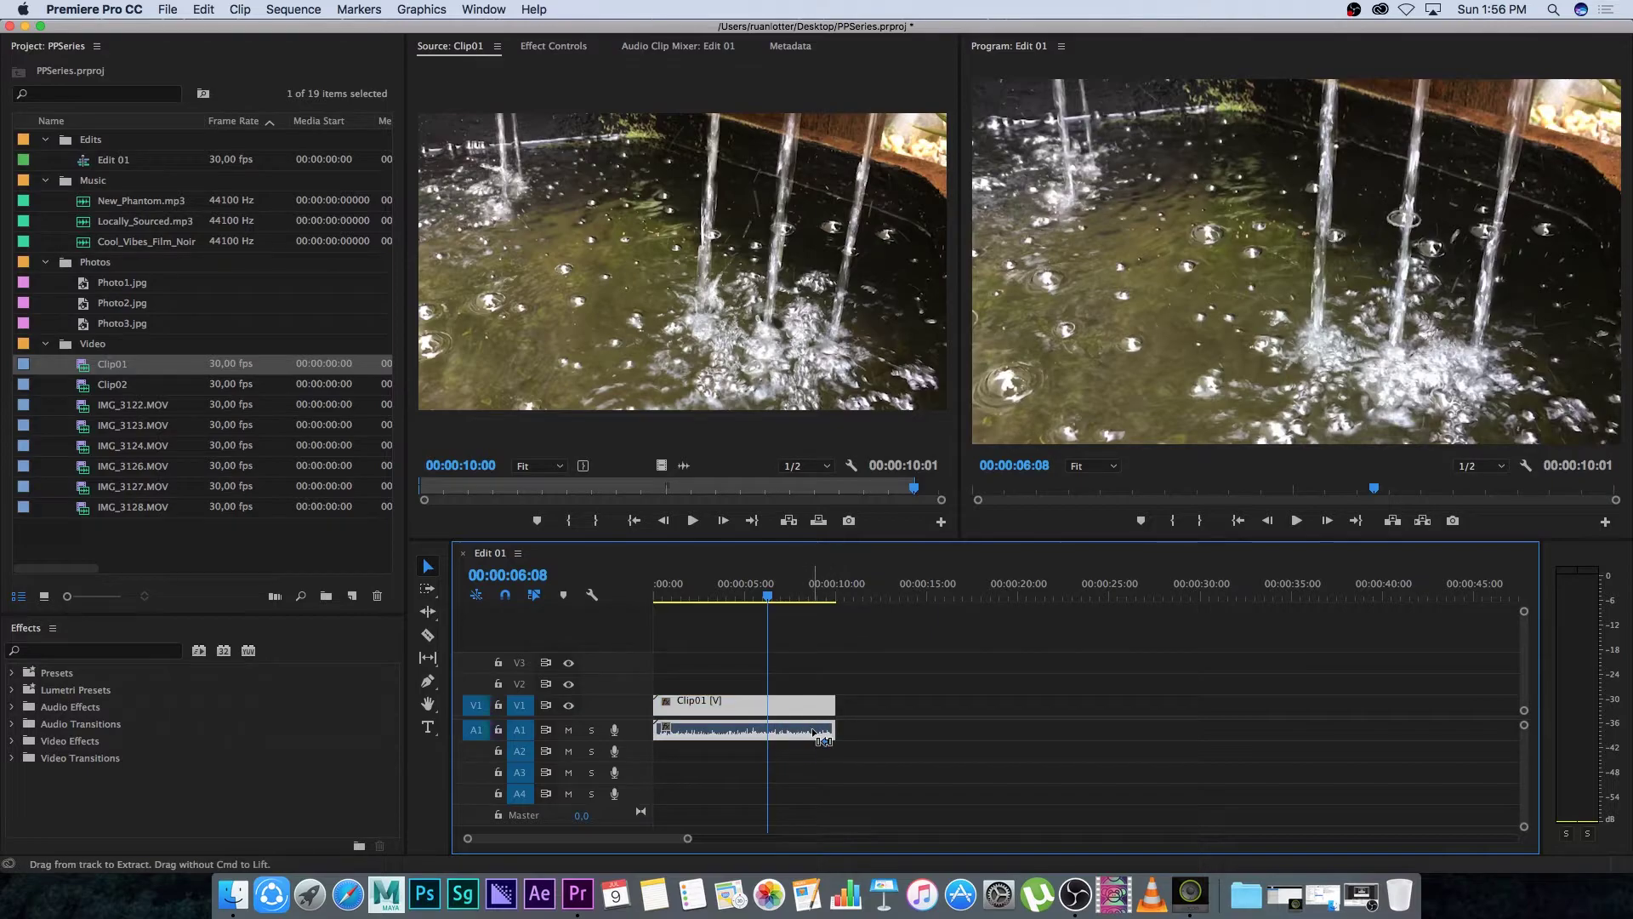
pyautogui.moveTo(847, 596); pyautogui.dragTo(951, 593)
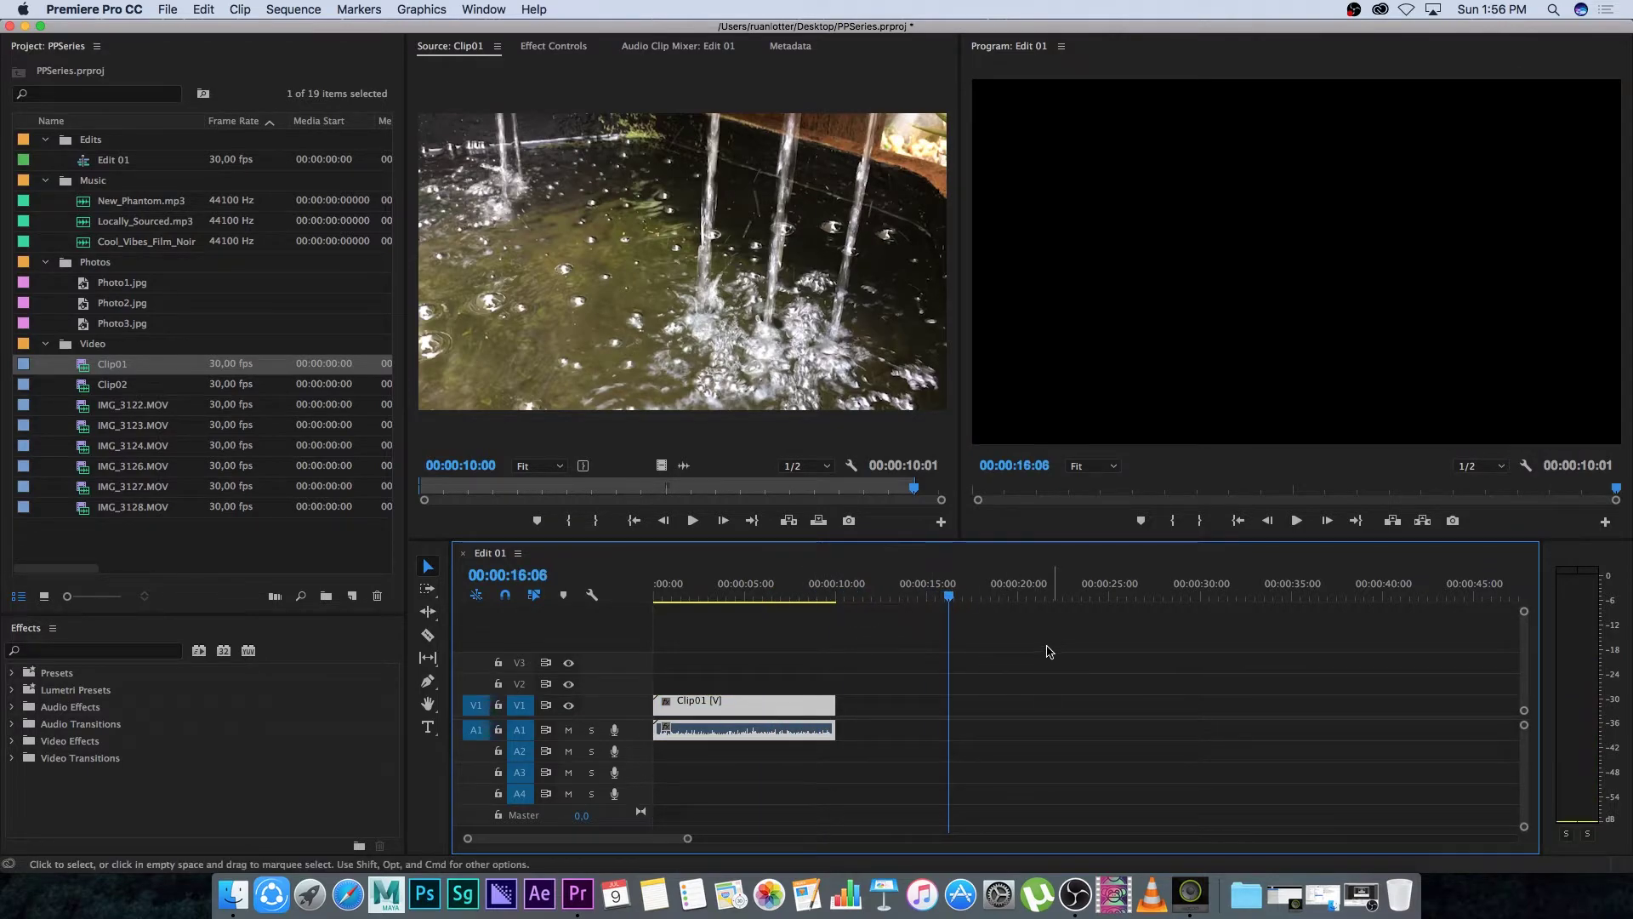
pyautogui.press('super+v')
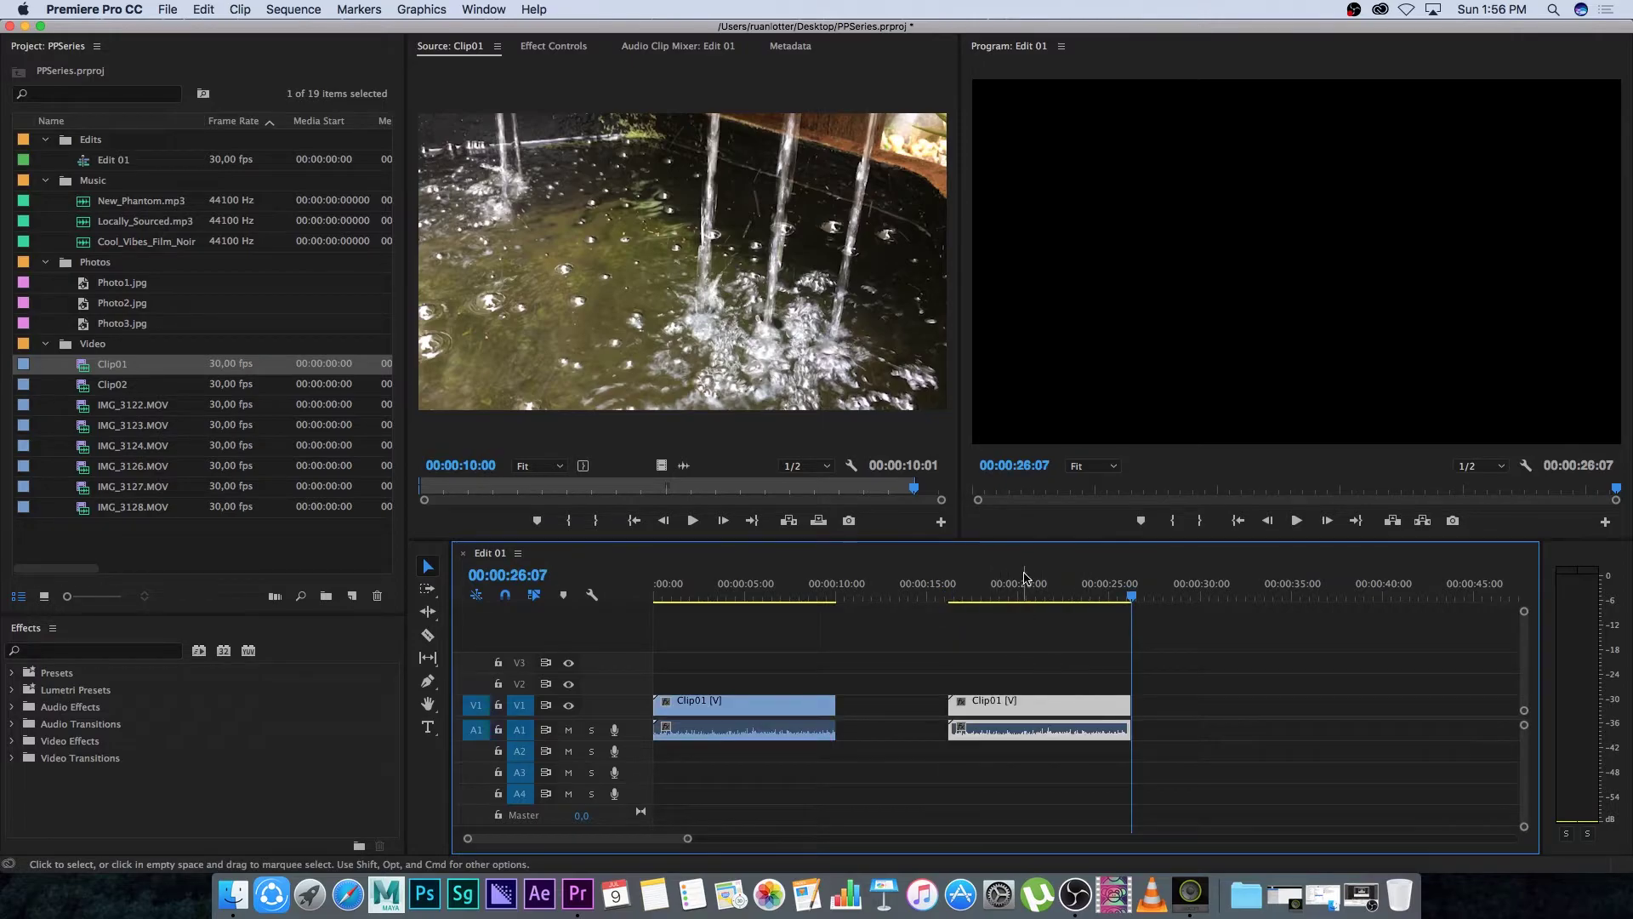
pyautogui.moveTo(1030, 589); pyautogui.dragTo(1009, 593)
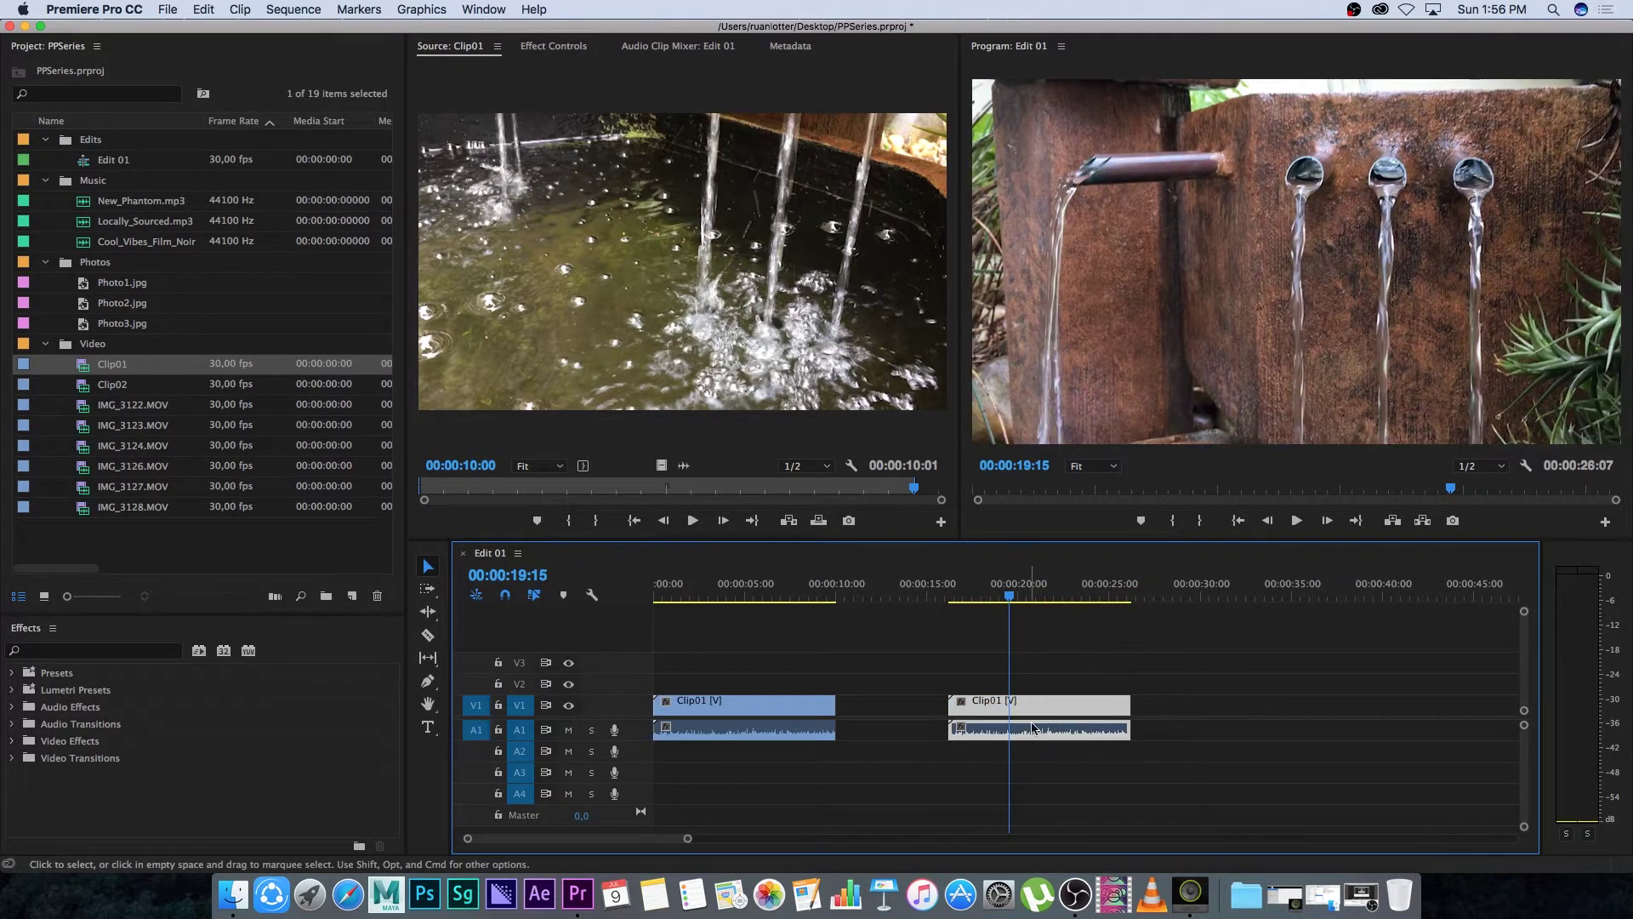
pyautogui.press('Delete')
# Place Clip02 directly after Clip01 on V1 and A1, and move the playhead to 00:00:23:21.
pyautogui.click(90, 387)
pyautogui.moveTo(456, 423); pyautogui.dragTo(838, 706)
pyautogui.click(945, 593)
pyautogui.moveTo(957, 590); pyautogui.dragTo(1087, 593)
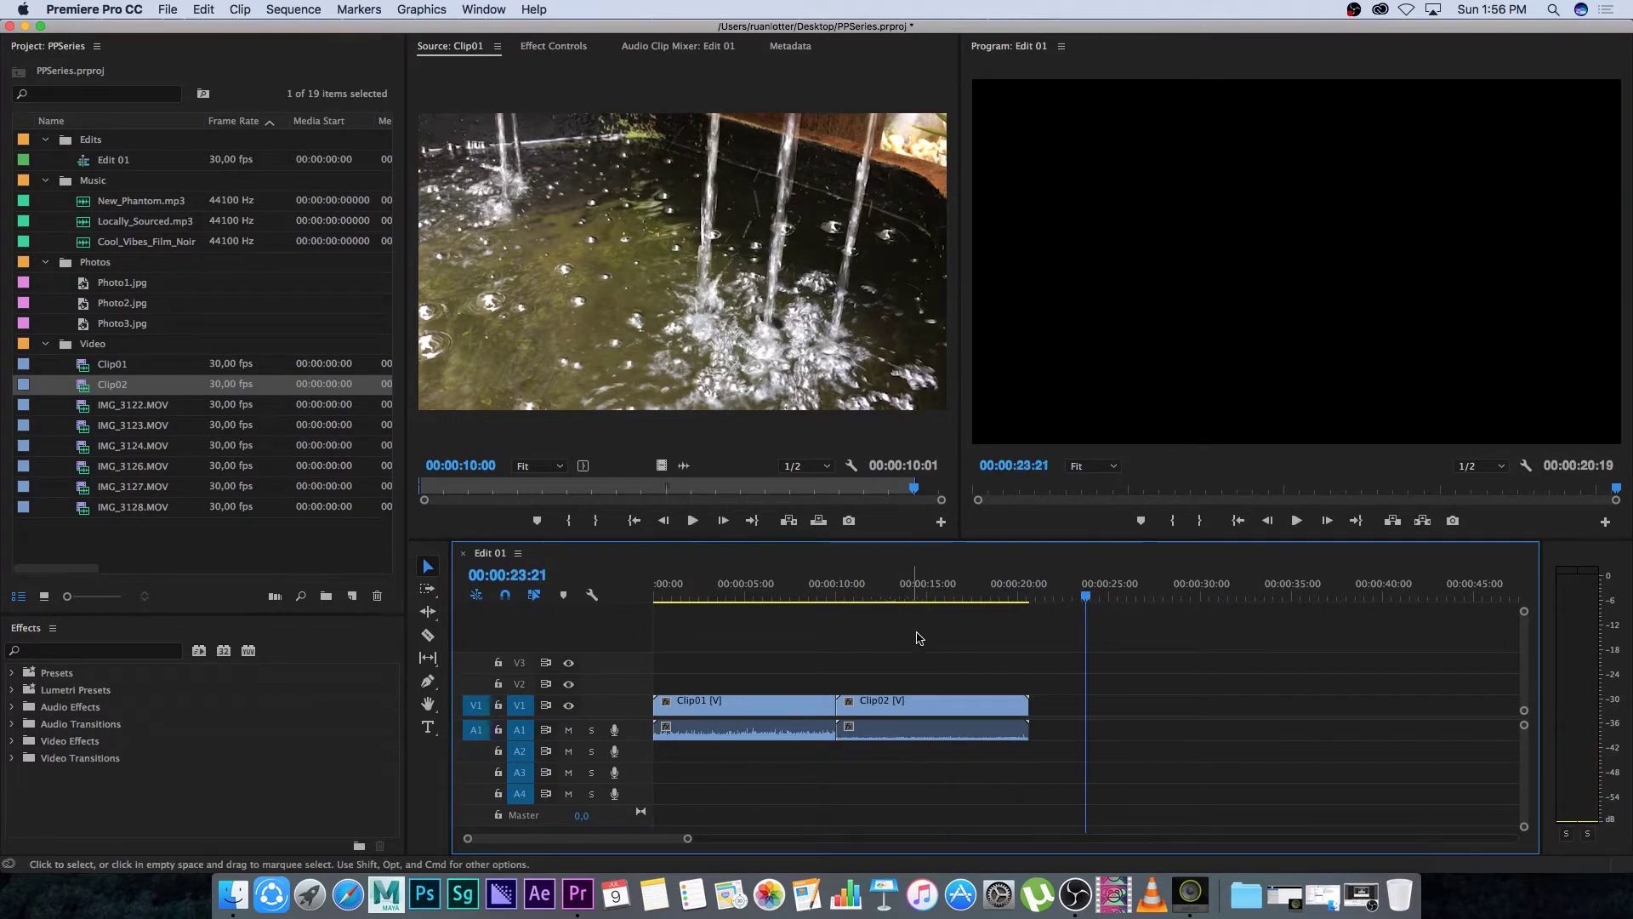
# Copy Clip01 and Clip02 together, paste them at 00:00:25:04, and select the pasted copies for deletion.
pyautogui.moveTo(927, 629); pyautogui.dragTo(757, 769)
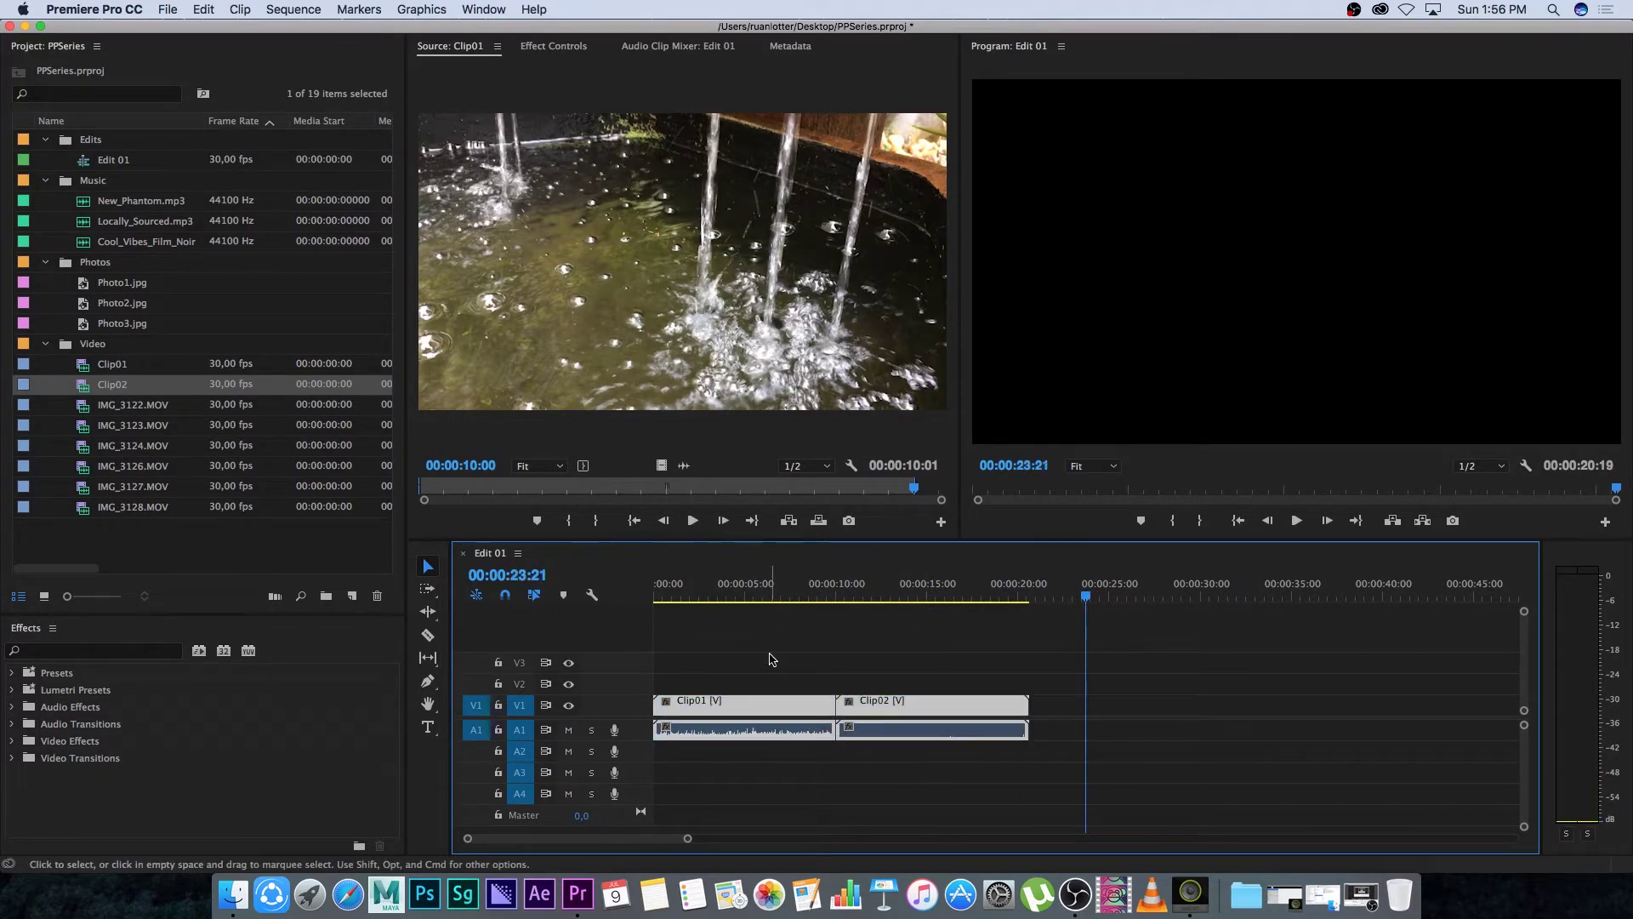
pyautogui.moveTo(1094, 594); pyautogui.dragTo(1111, 594)
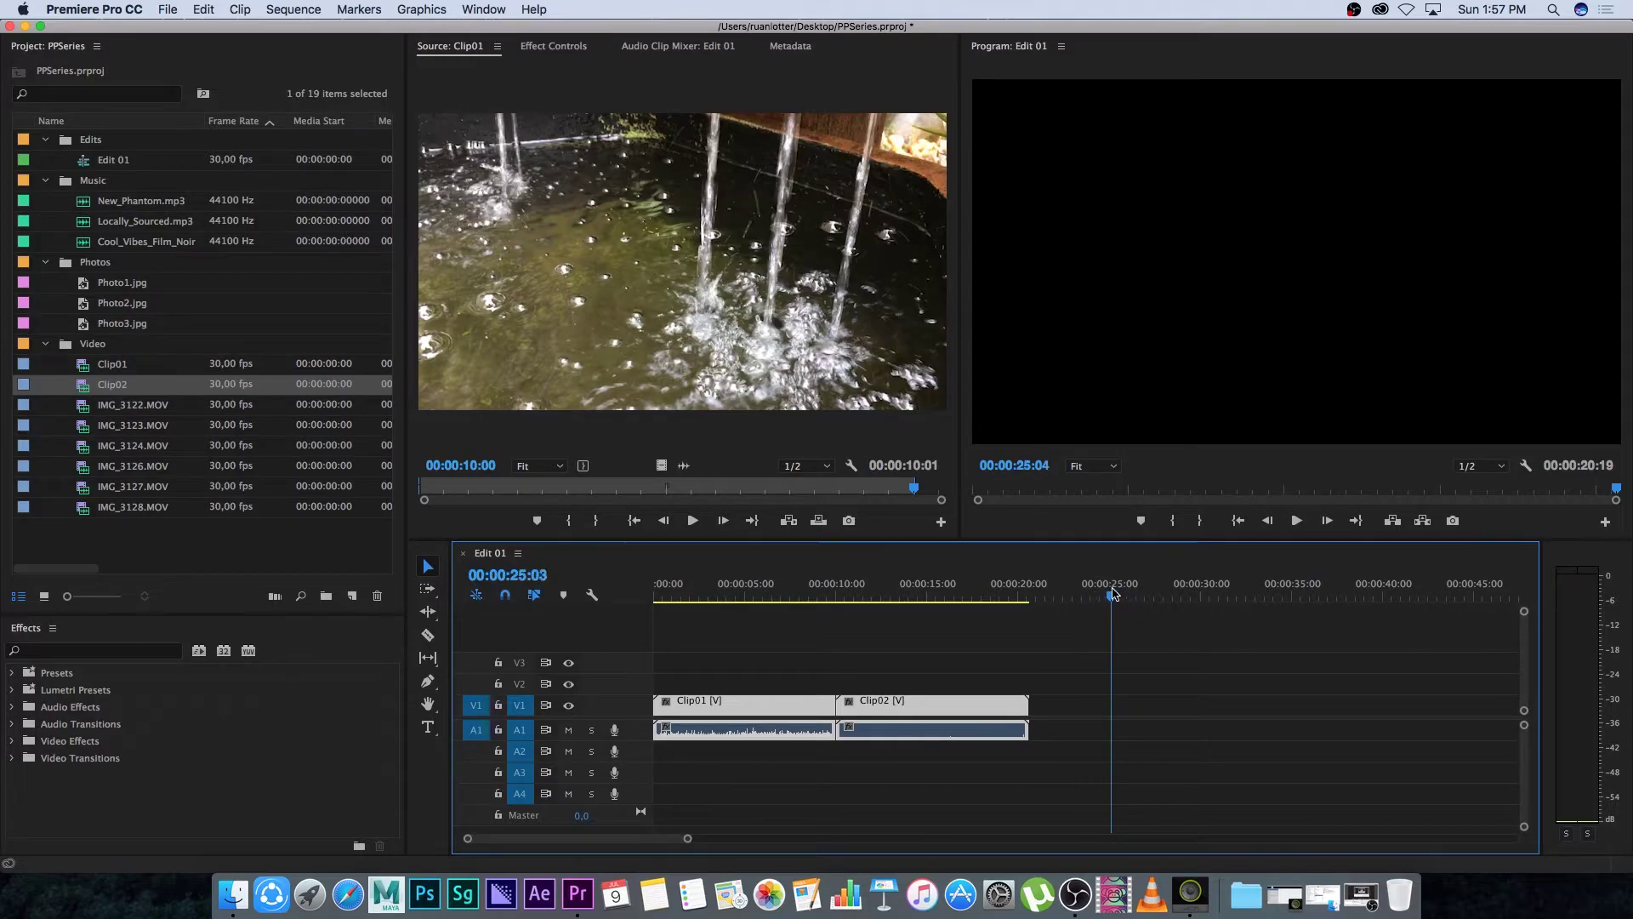
pyautogui.press('super+v')
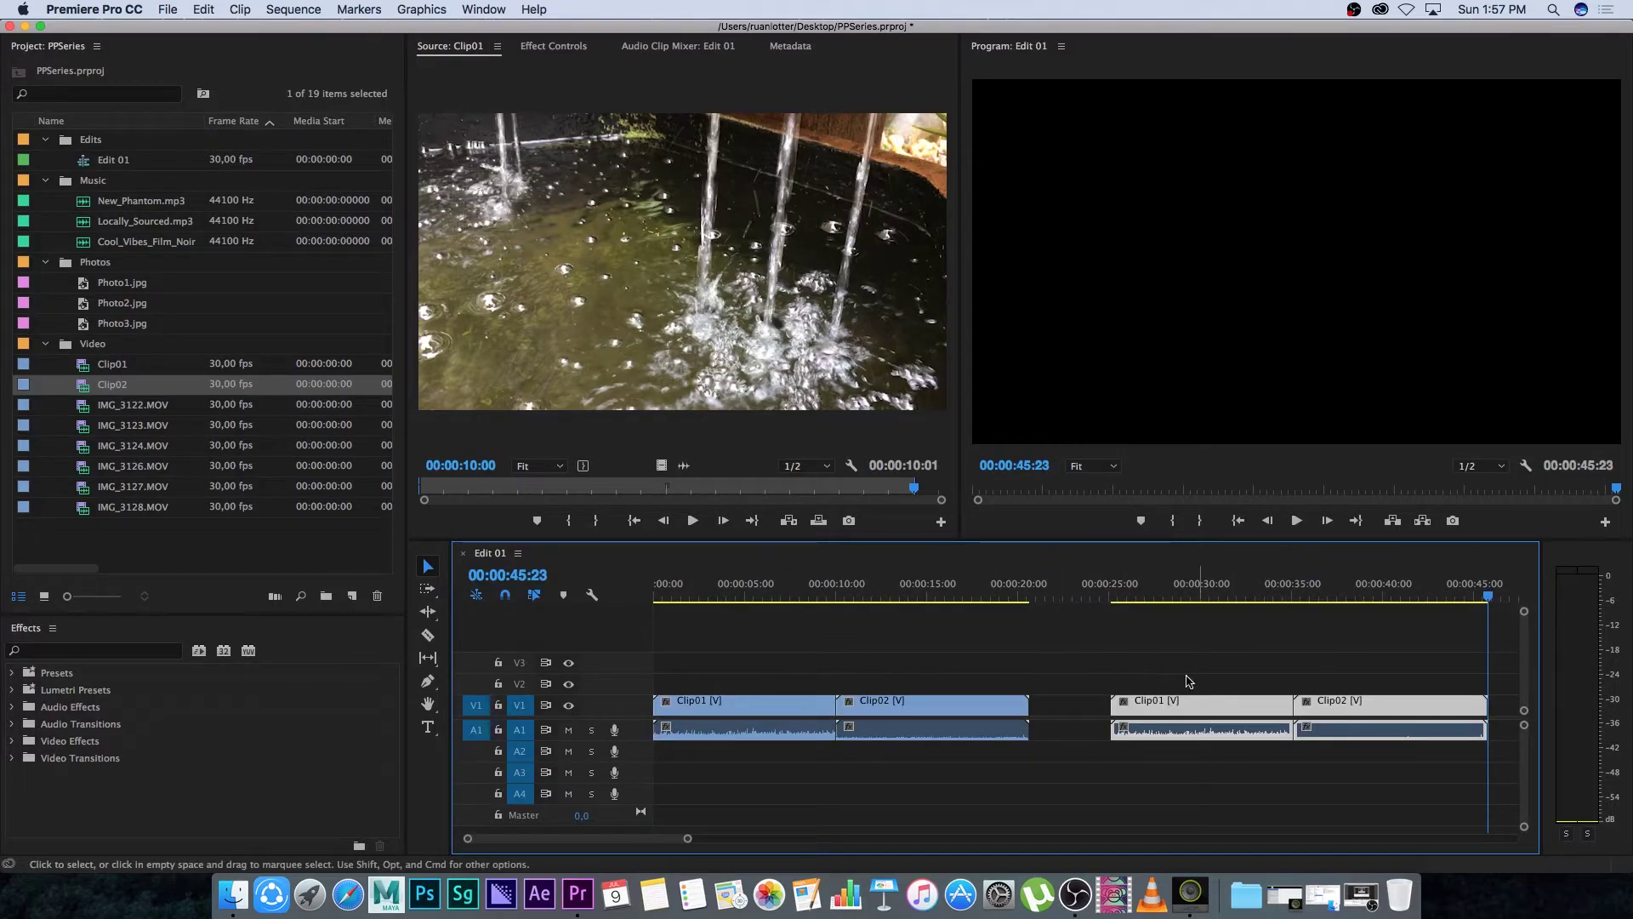
pyautogui.moveTo(1138, 651); pyautogui.dragTo(1446, 757)
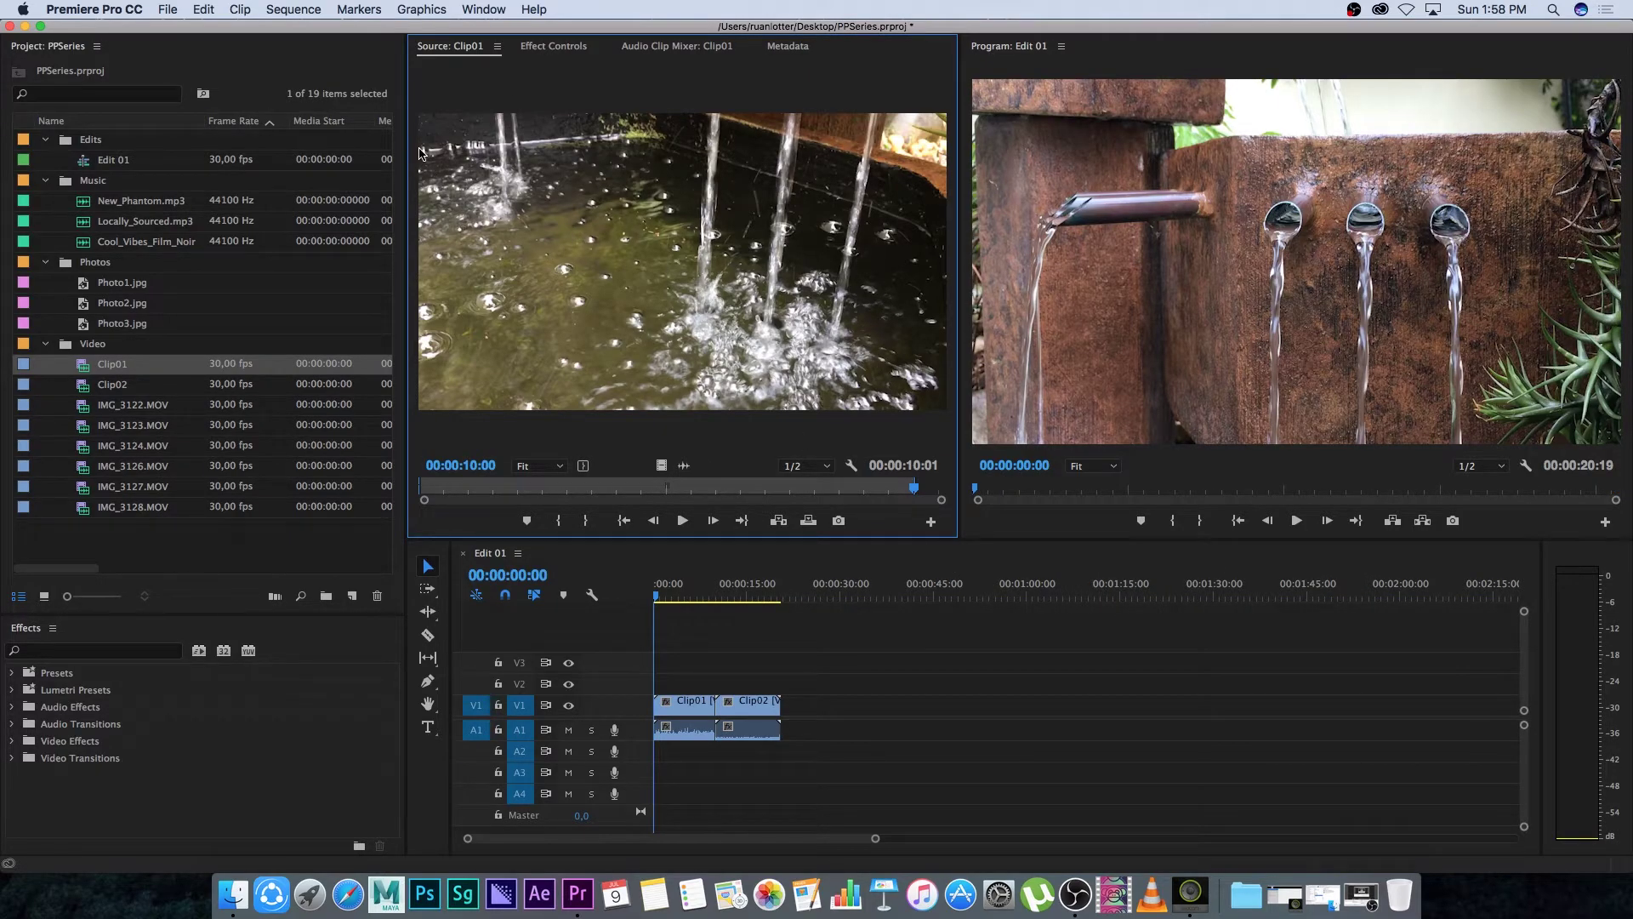
# Place the full Cool_Vibes_Film_Noire.mp3 track from the Music bin on A2 at the start of the sequence.
pyautogui.click(108, 183)
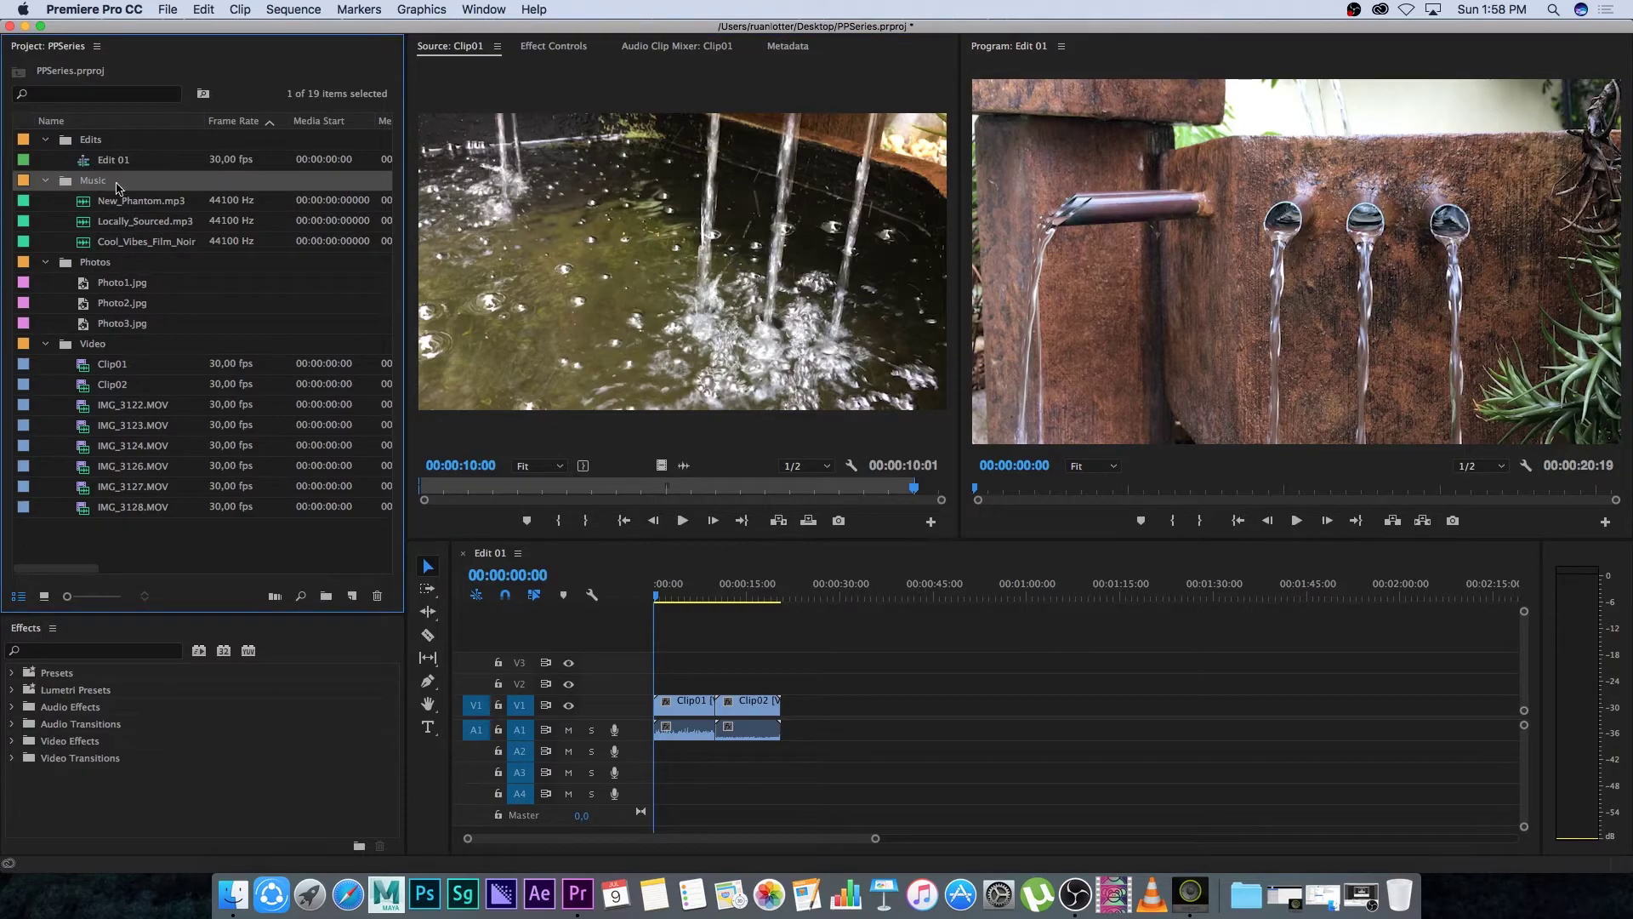
pyautogui.moveTo(85, 246); pyautogui.dragTo(710, 762)
pyautogui.moveTo(875, 838); pyautogui.dragTo(1057, 838)
pyautogui.click(865, 759)
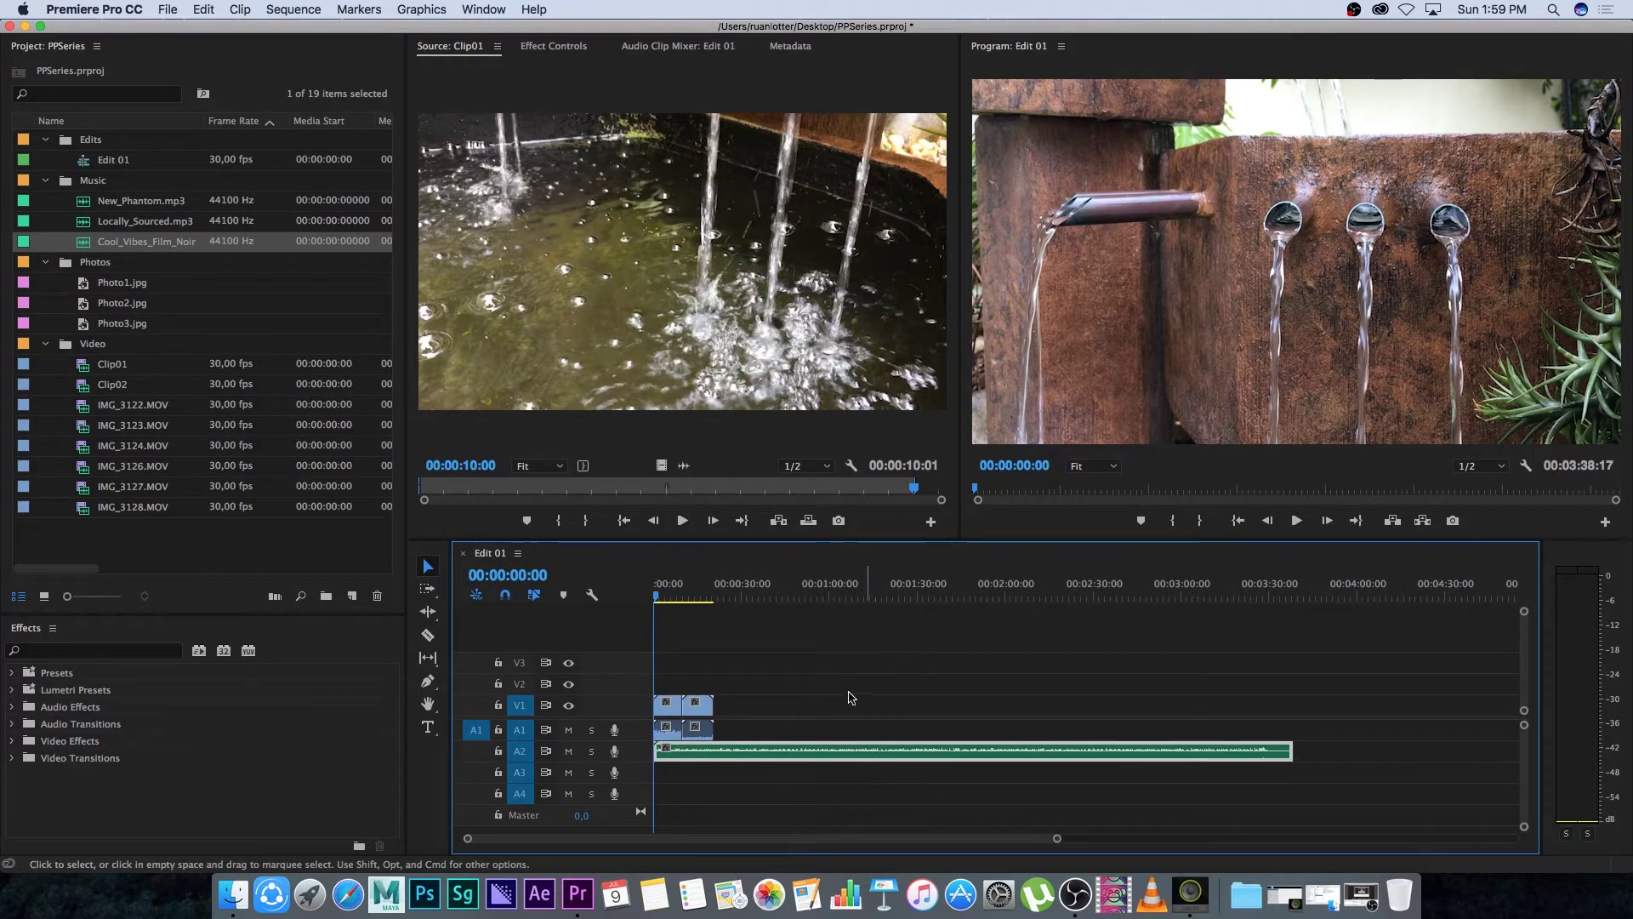
pyautogui.moveTo(766, 760)
pyautogui.mouseDown()
pyautogui.moveTo(809, 681)
pyautogui.moveTo(794, 678)
pyautogui.moveTo(804, 759)
pyautogui.moveTo(766, 760)
pyautogui.mouseUp()
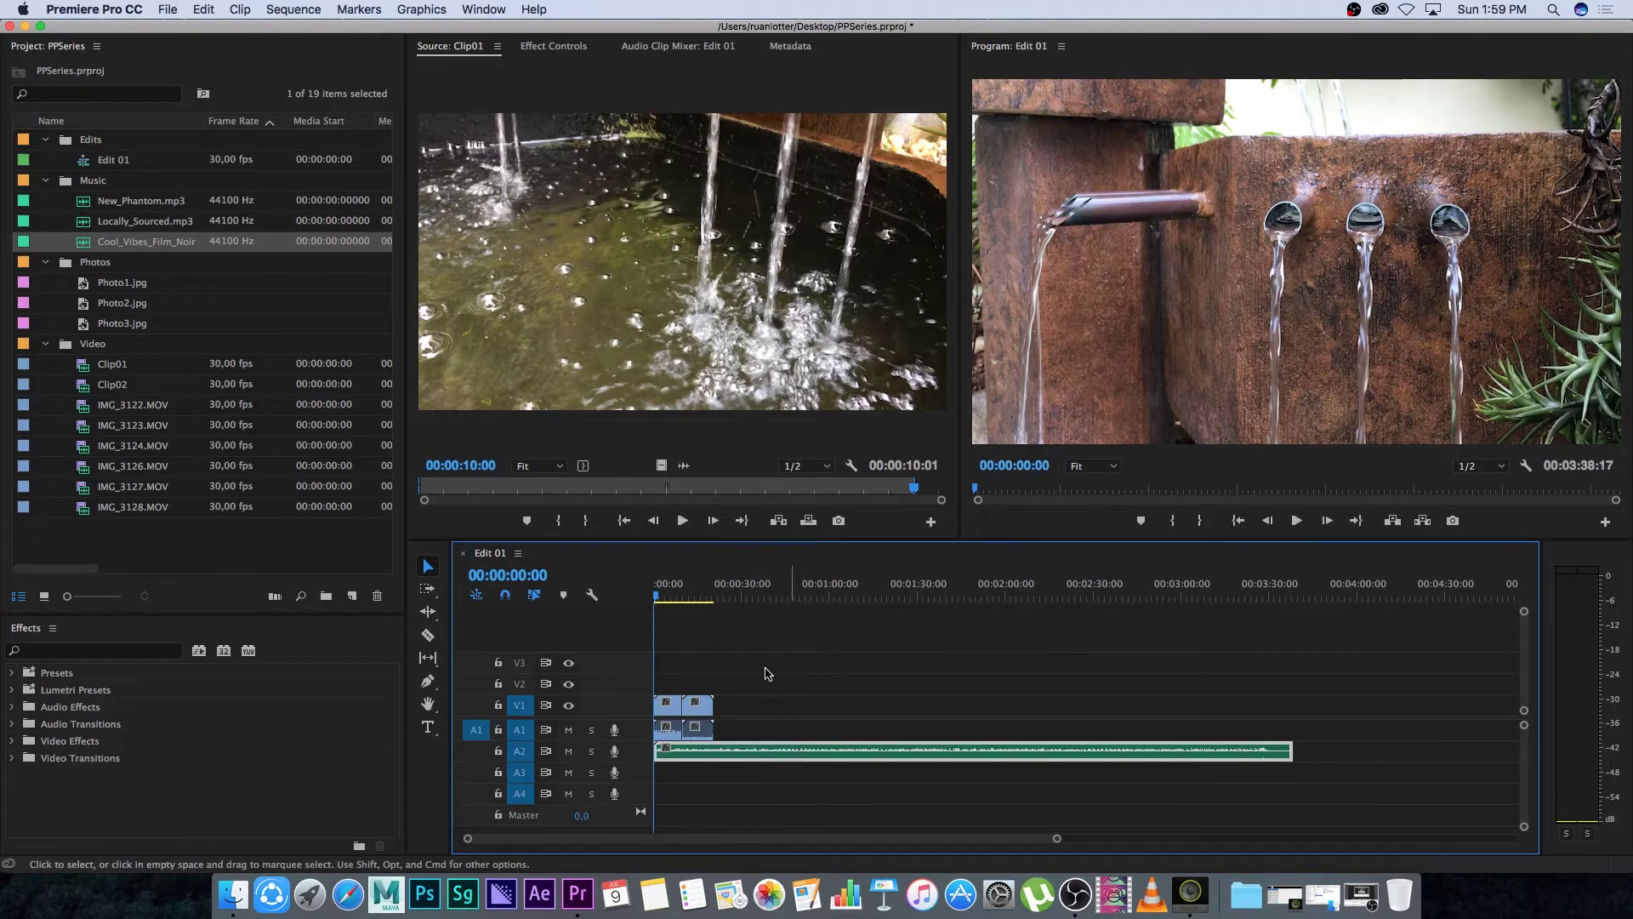
# Open Cool_Vibes_Film_Noire.mp3 in the Source monitor and preview its audio from 00:00:11:20.
pyautogui.doubleClick(85, 243)
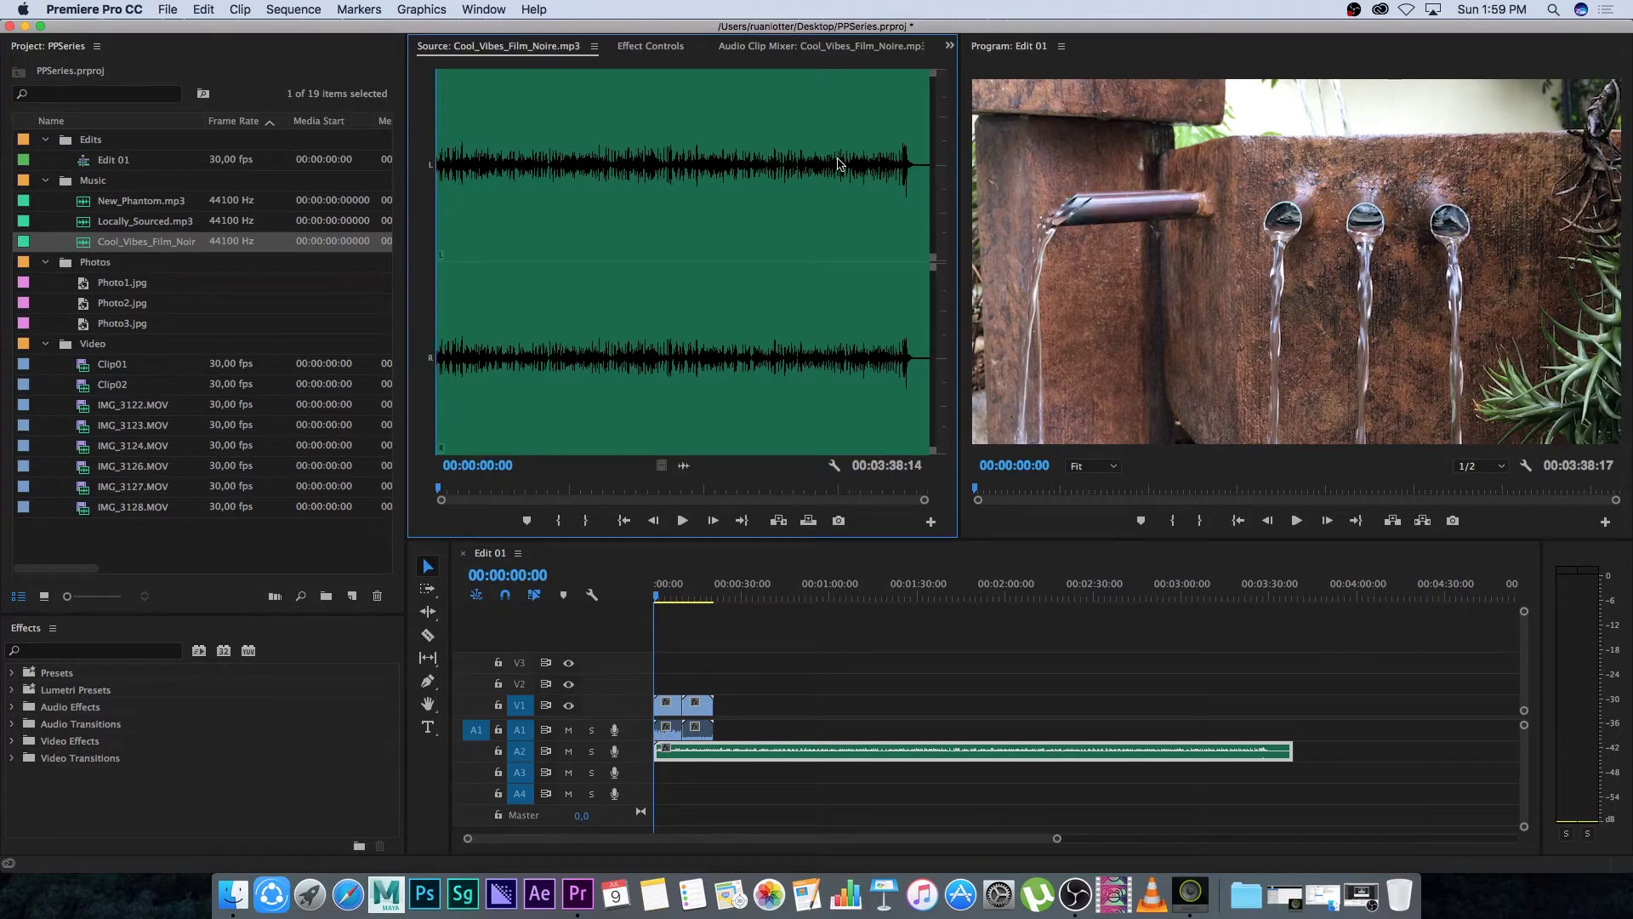
pyautogui.moveTo(443, 488); pyautogui.dragTo(462, 488)
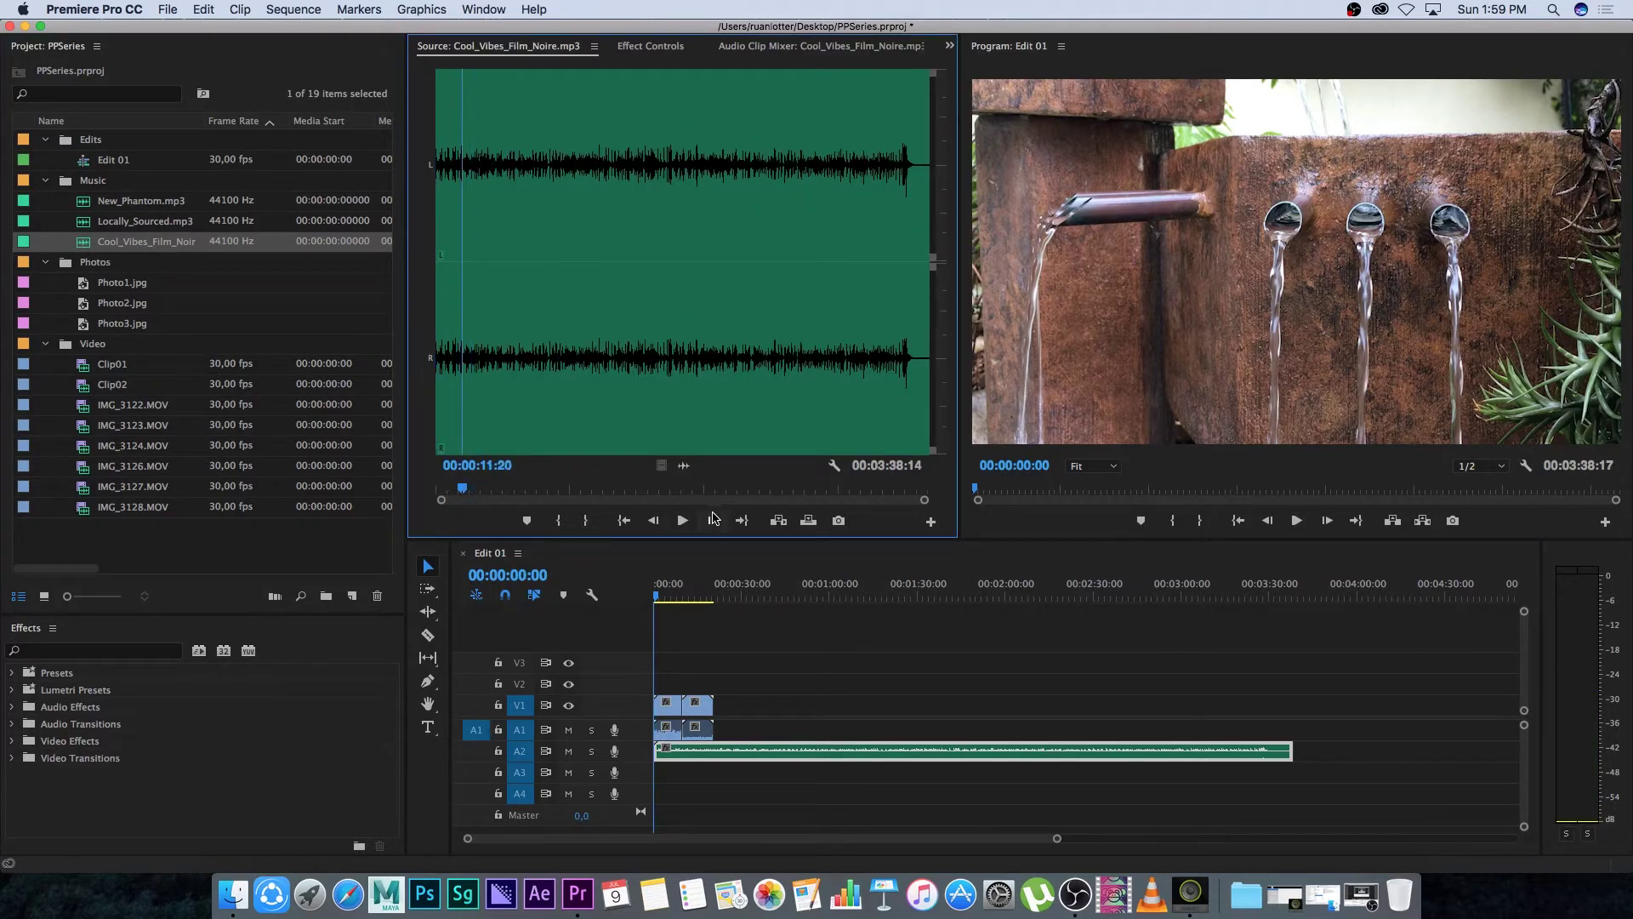
pyautogui.click(682, 521)
pyautogui.click(682, 522)
# Mark an In point near the middle of the music track and an Out point at 00:02:35:03.
pyautogui.moveTo(463, 489); pyautogui.dragTo(790, 491)
pyautogui.press('i')
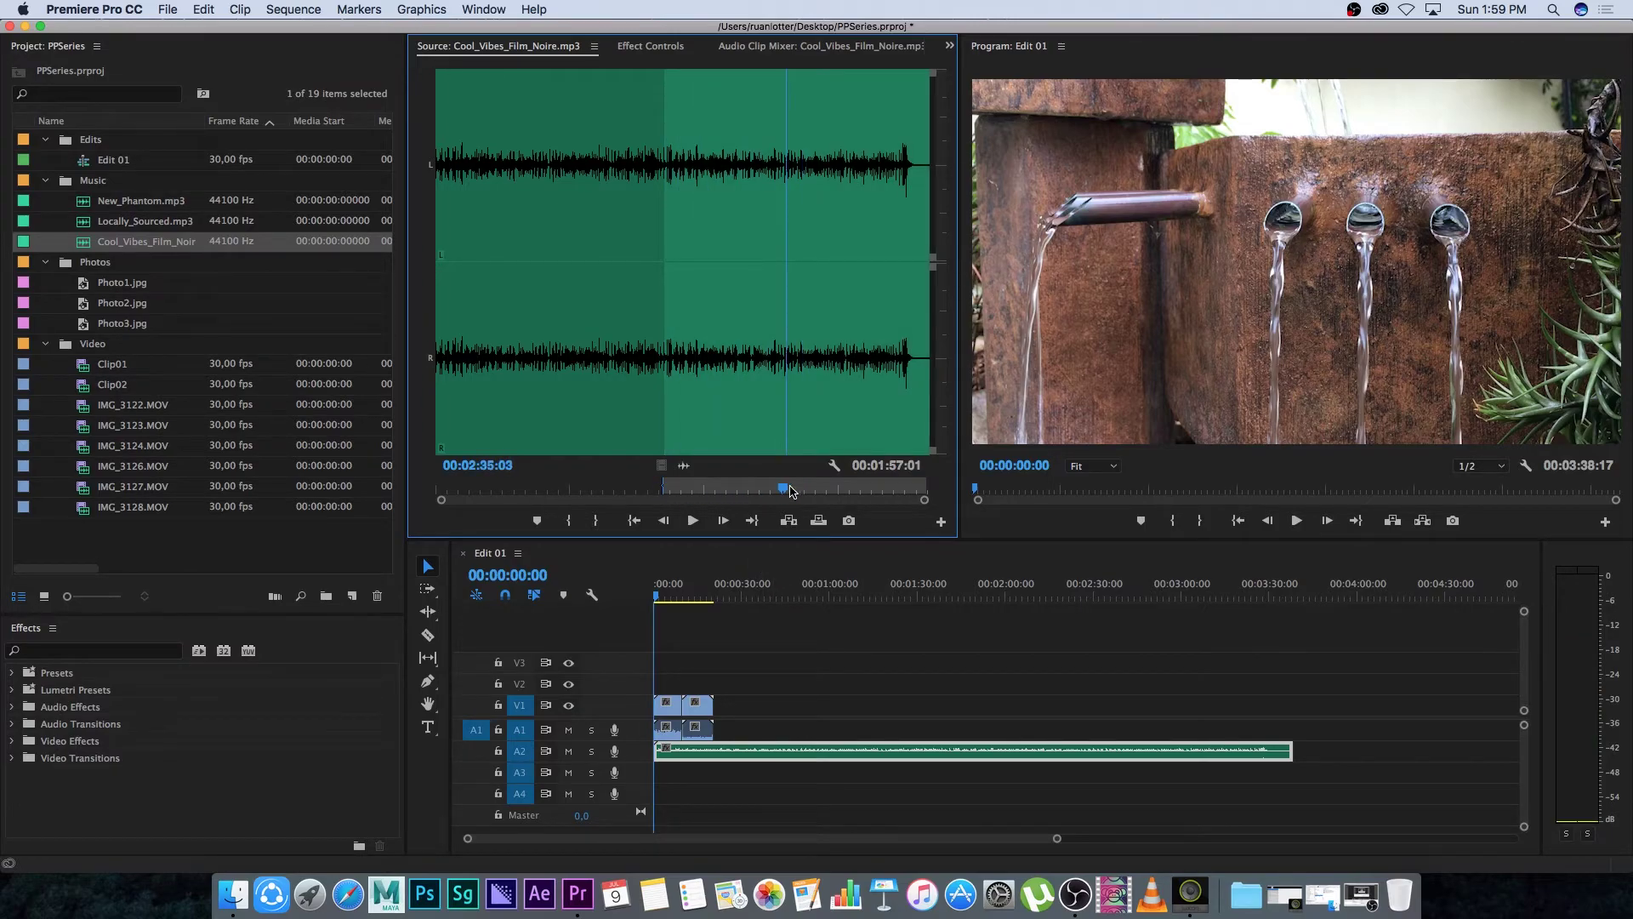
pyautogui.press('o')
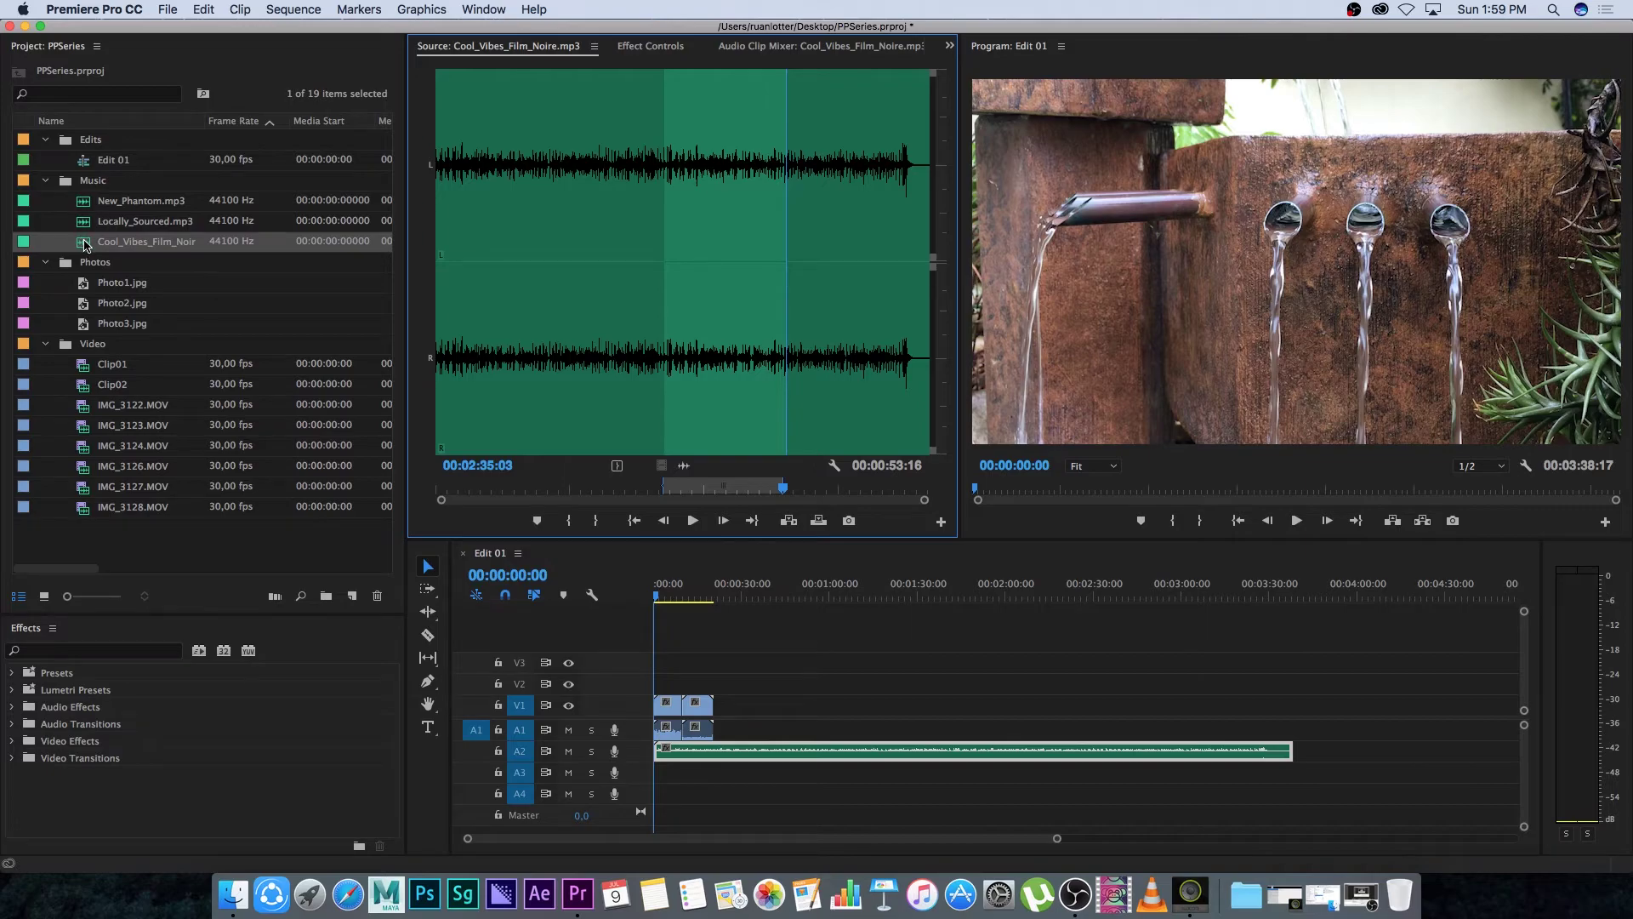
# Place the marked music section on A2 after the full track, and delete the full track.
pyautogui.moveTo(85, 245); pyautogui.dragTo(1327, 752)
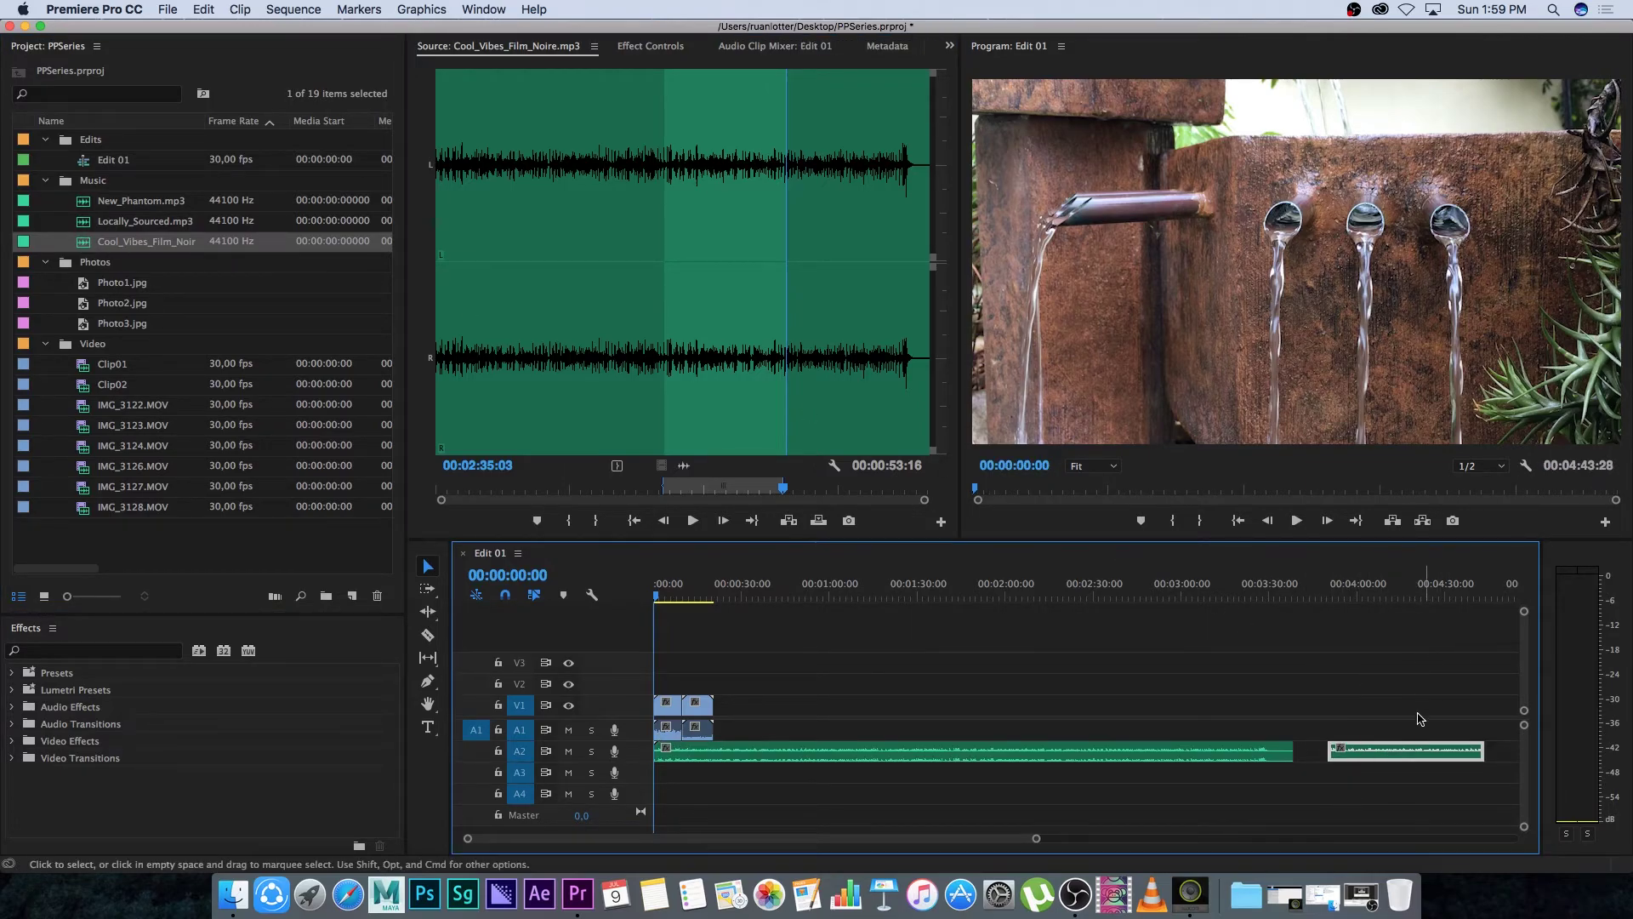
pyautogui.click(1201, 754)
pyautogui.press('Delete')
# Reposition the remaining music section on A2 and lengthen it by extending both its start and its end.
pyautogui.moveTo(1388, 750); pyautogui.dragTo(1007, 752)
pyautogui.moveTo(893, 749); pyautogui.dragTo(695, 750)
pyautogui.moveTo(1047, 748); pyautogui.dragTo(1239, 749)
pyautogui.moveTo(1023, 752); pyautogui.dragTo(1106, 752)
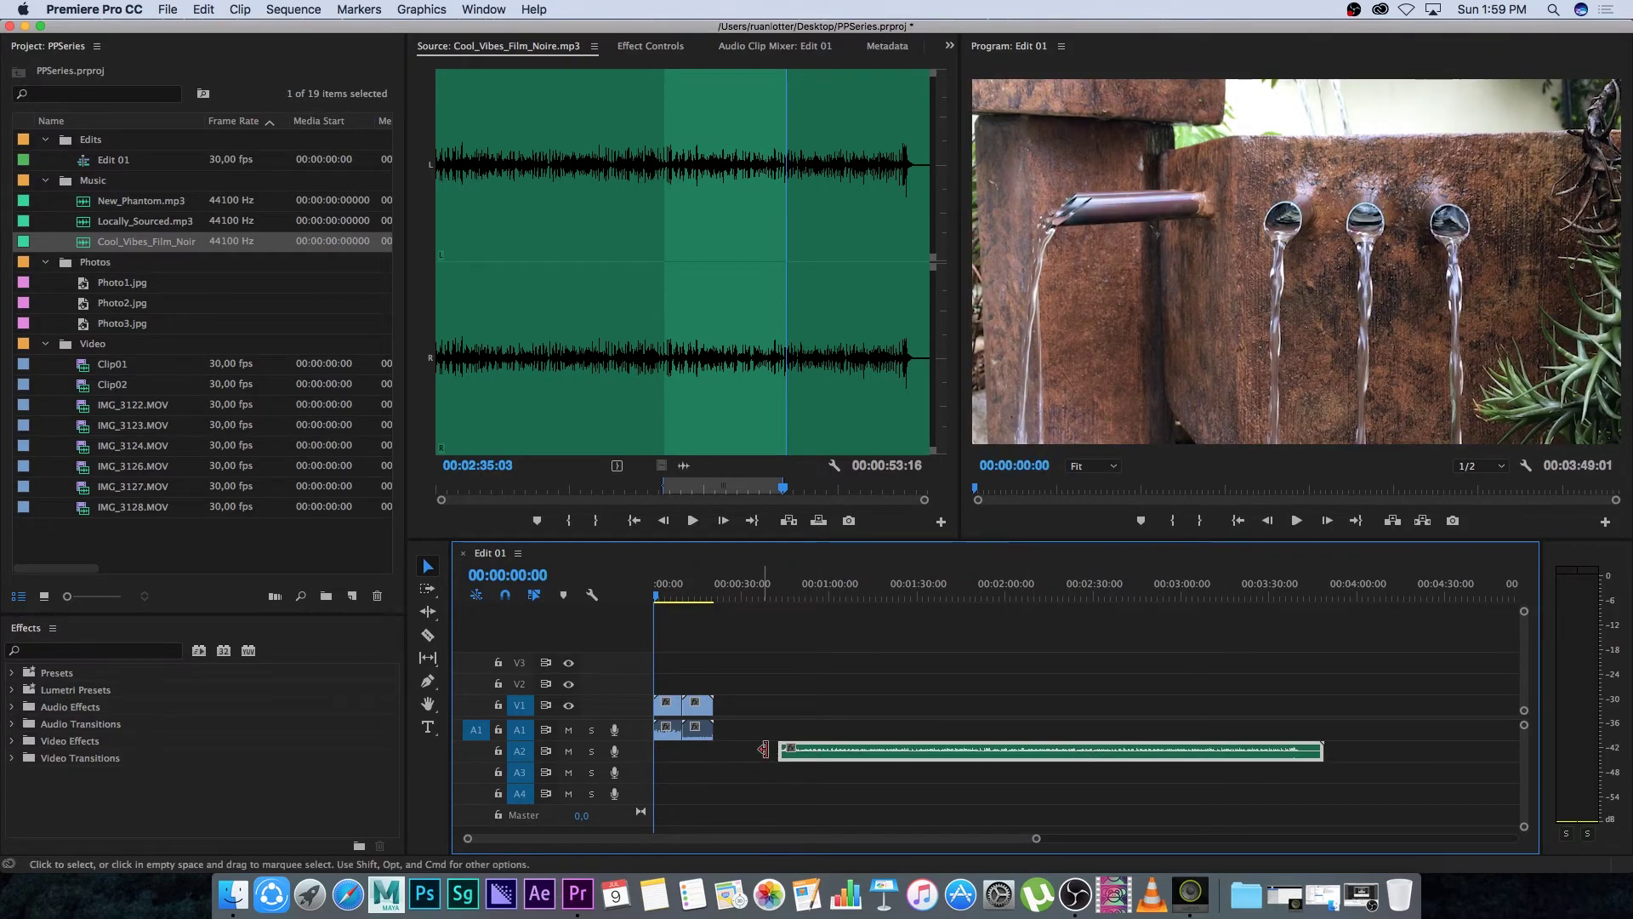
# Delete the music clip from A2 and clear Clip01 and Clip02 from the Edit 01 timeline.
pyautogui.press('Delete')
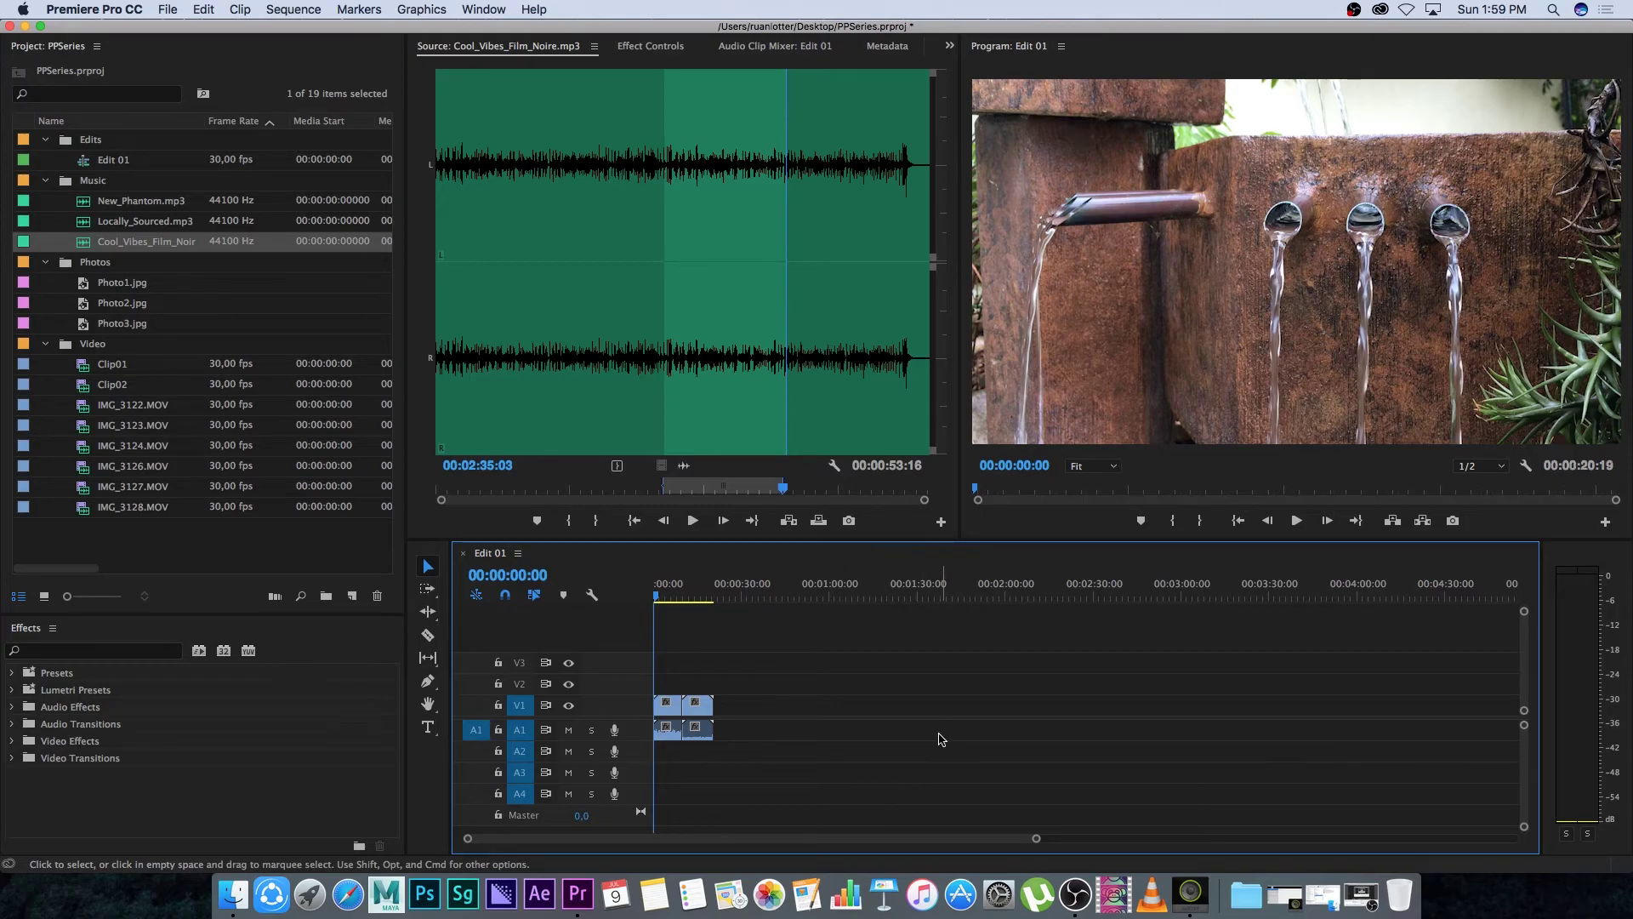
pyautogui.press('Delete')
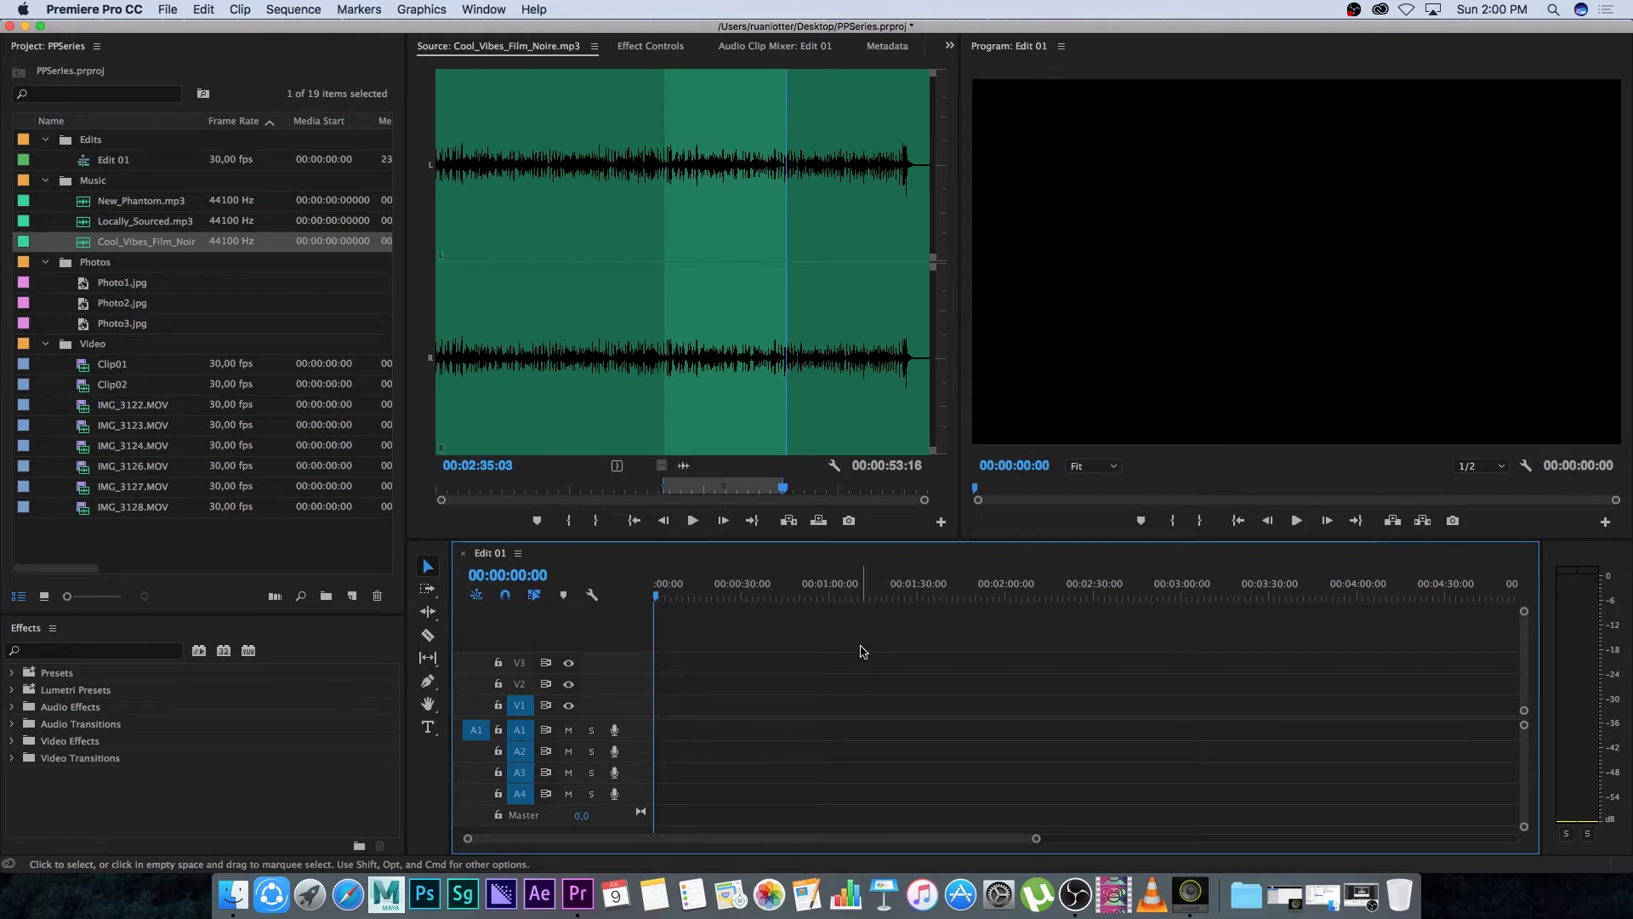